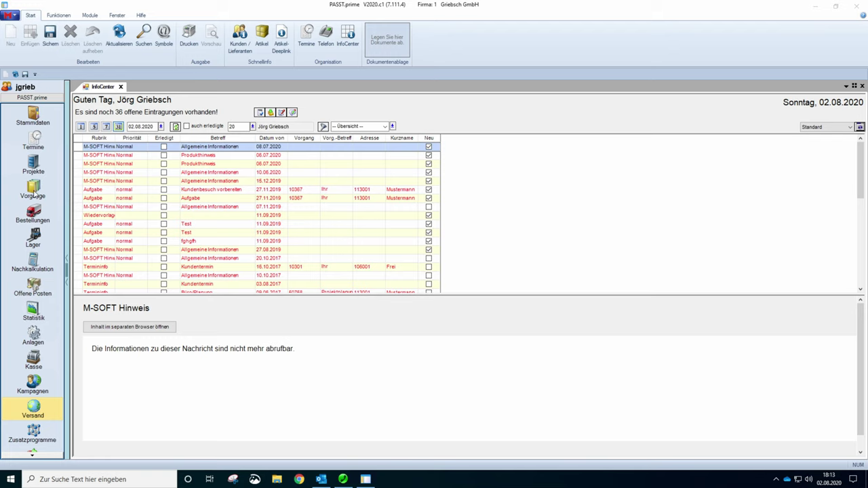
- Open Vorgänge and load the job BV:Kindergarten, Kastanienstrasse (transaction 50947)
left_click(37, 187)
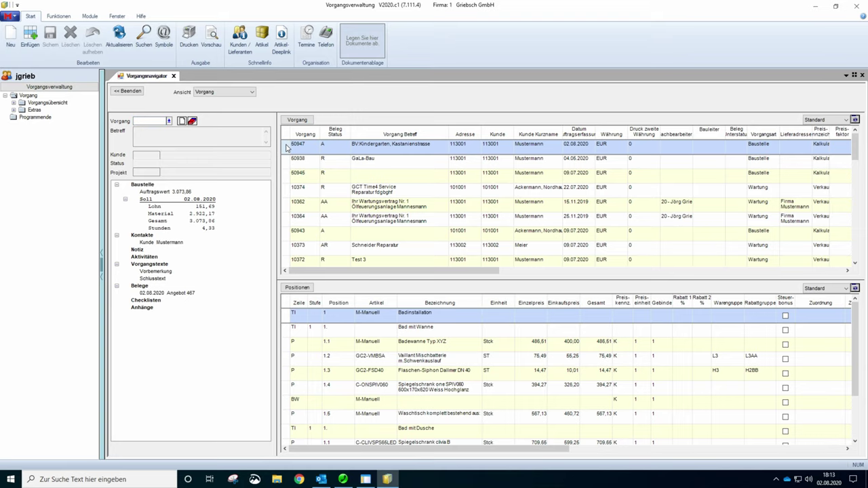
double_click(287, 146)
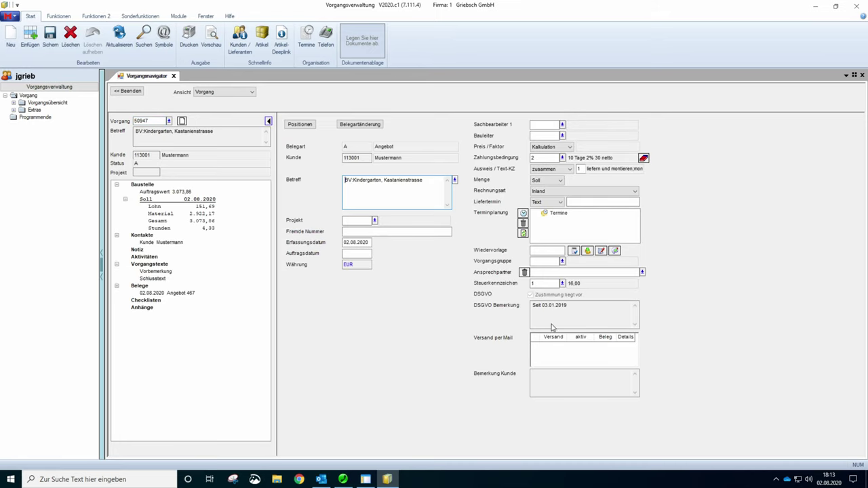
left_click(300, 125)
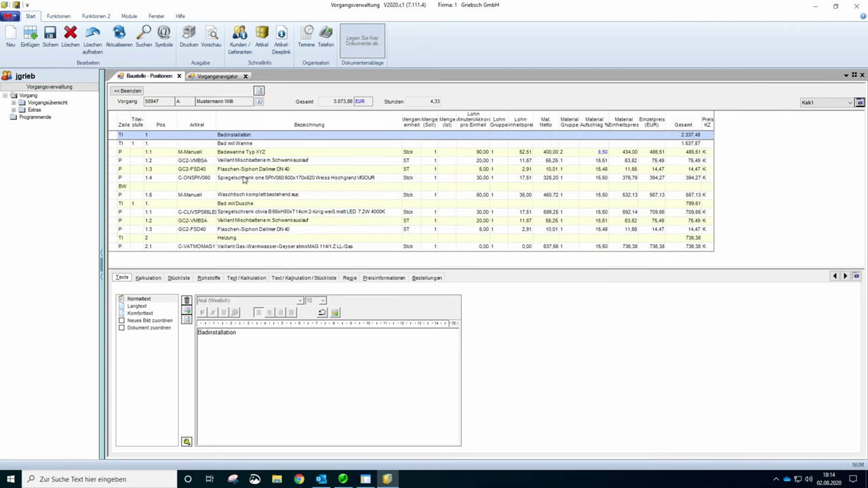
left_click(129, 92)
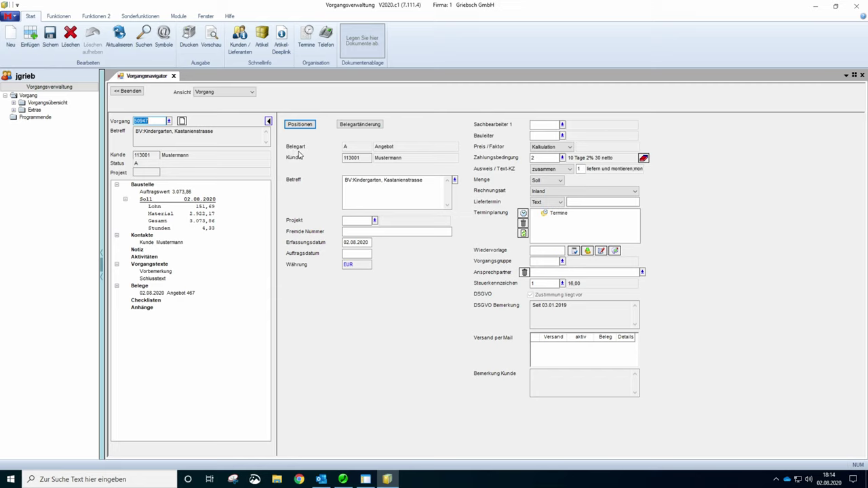
left_click(355, 126)
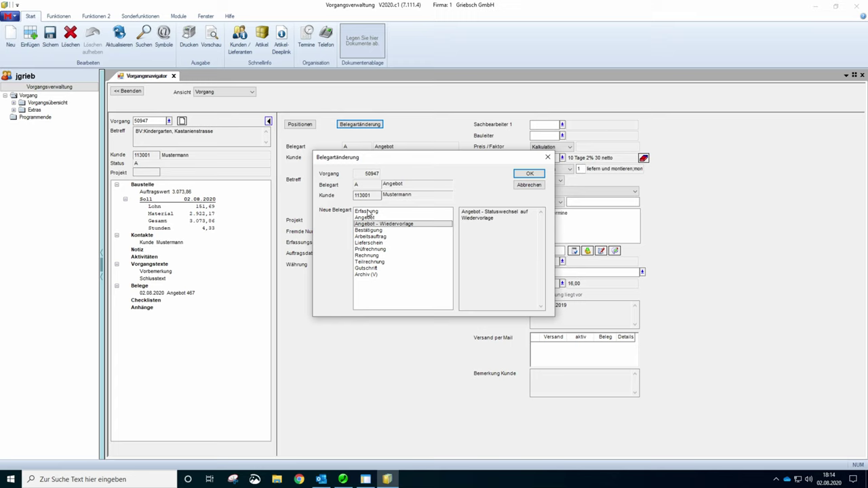
left_click(359, 212)
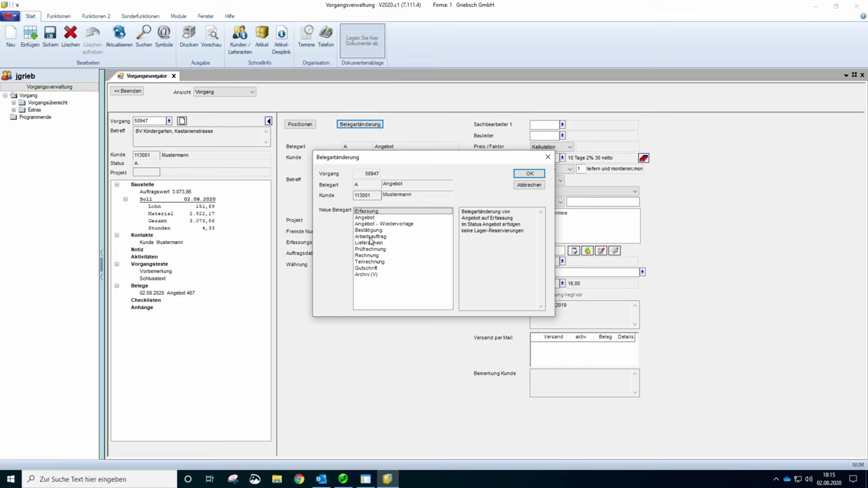
left_click(522, 185)
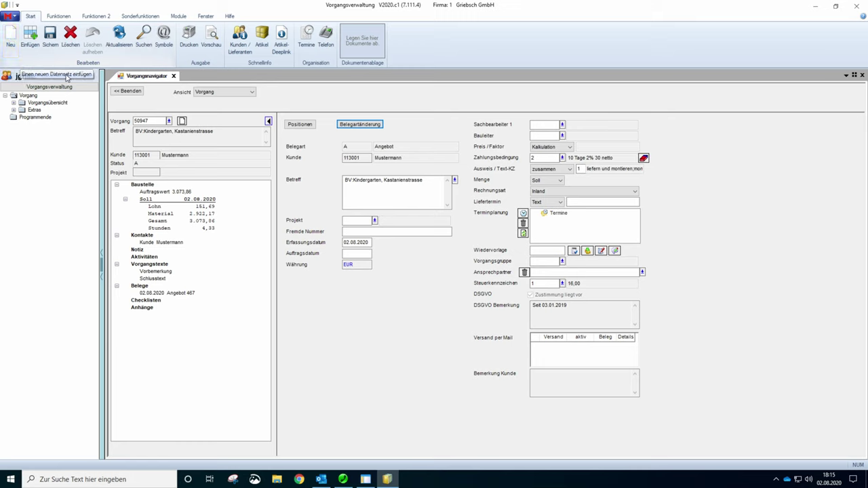
- Start a new job, bringing up the Neuer Vorgang dialog proposing number 50949, Baustelle, Angebot
left_click(347, 179)
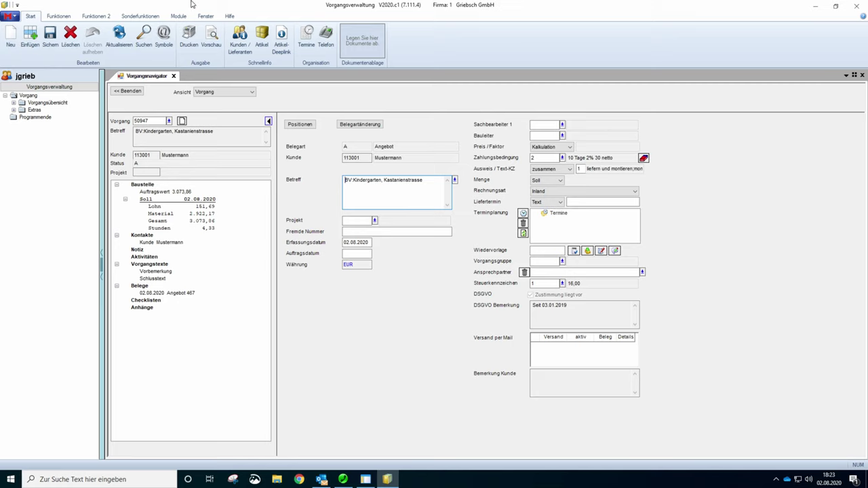
left_click(11, 36)
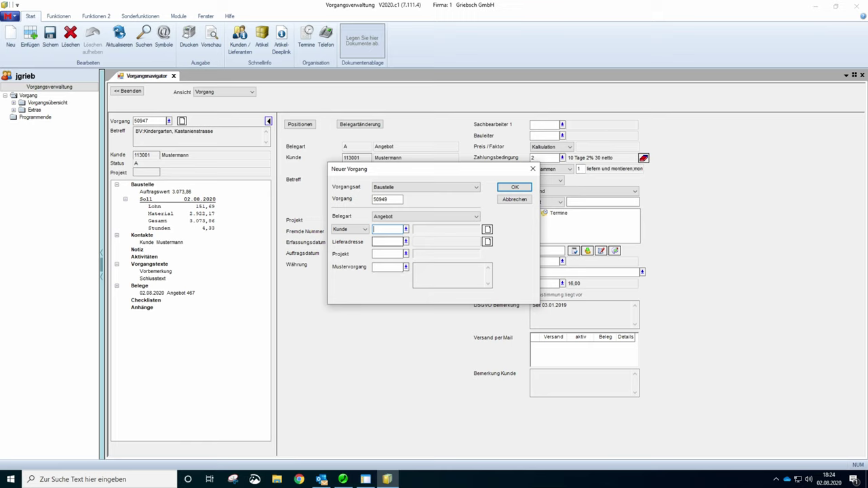
left_click(384, 217)
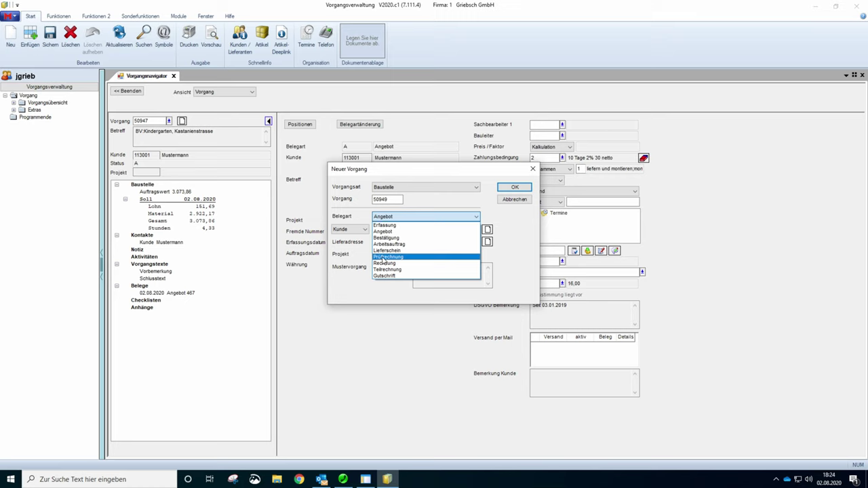
left_click(385, 232)
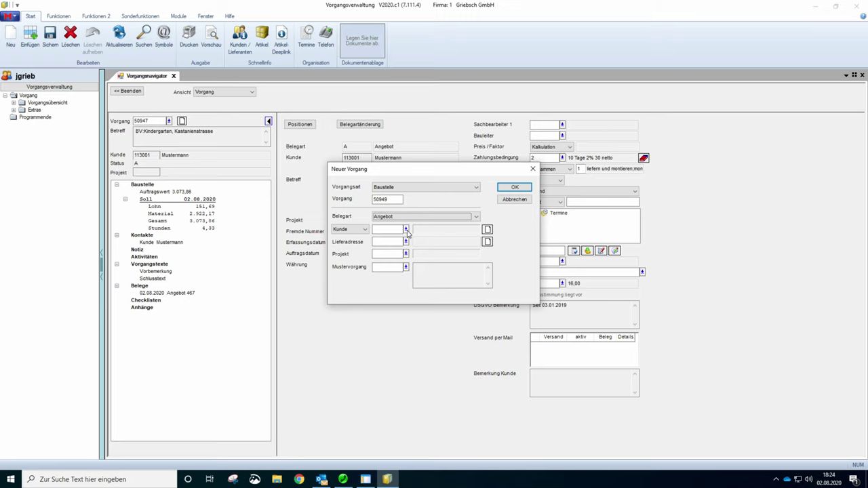
key("Tab")
- Search customer addresses for 'Muster' and take the matching customer as Kunde
left_click(406, 230)
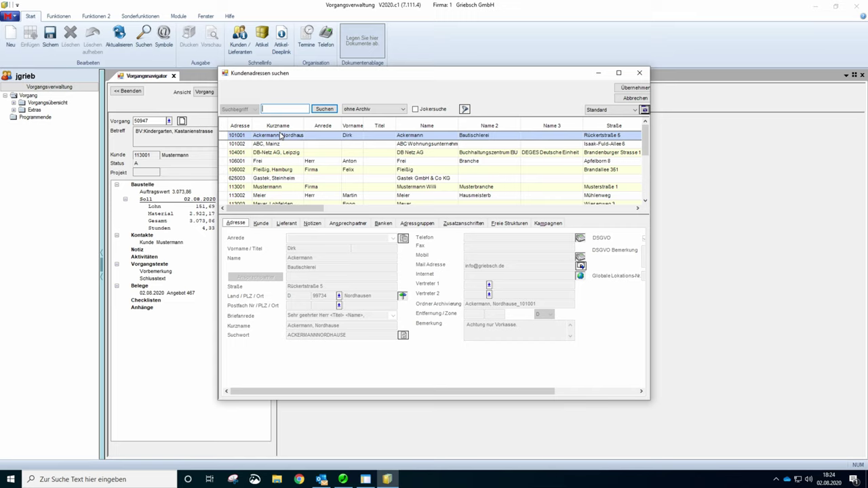
type("Muster")
key("Return")
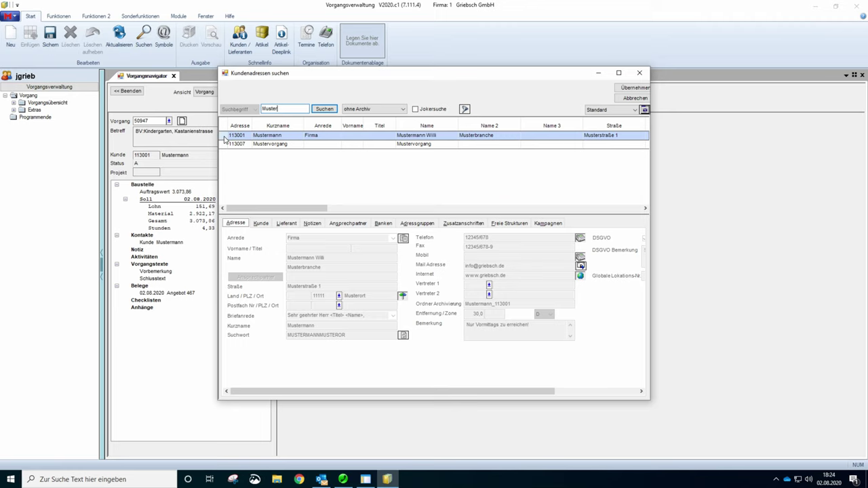
double_click(225, 136)
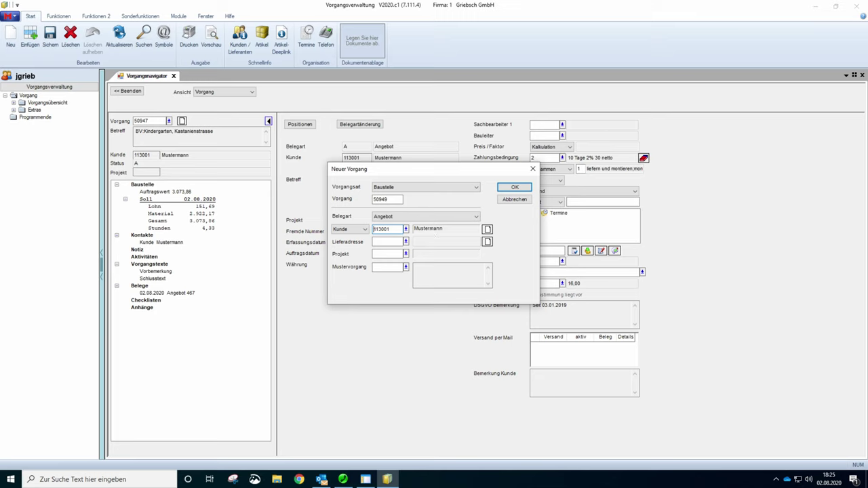
- Close the customer records without a new customer number and create Angebot 50949
left_click(488, 231)
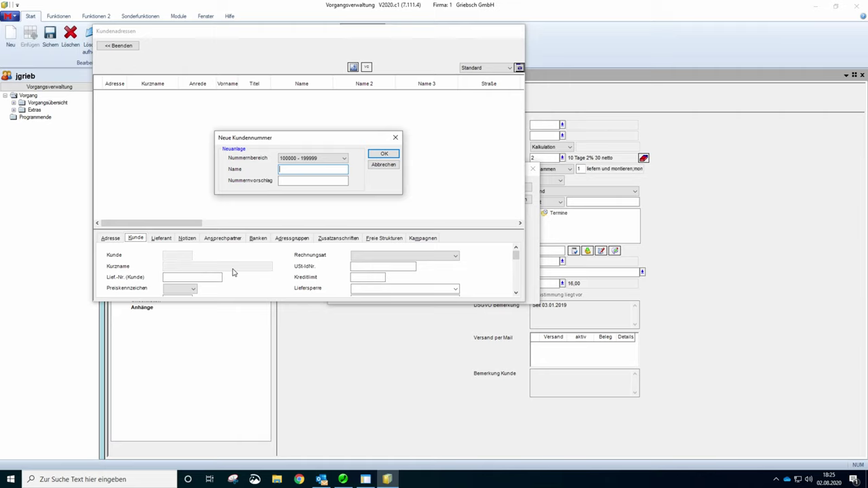
left_click(383, 165)
left_click(129, 48)
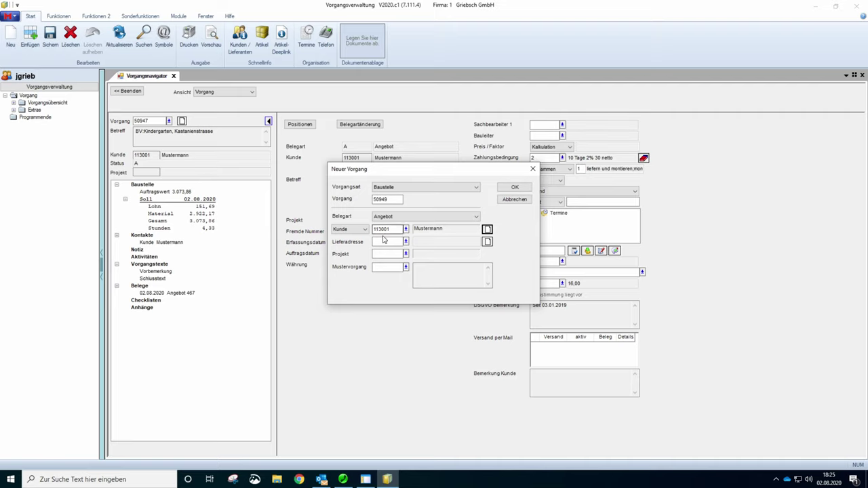
left_click(510, 188)
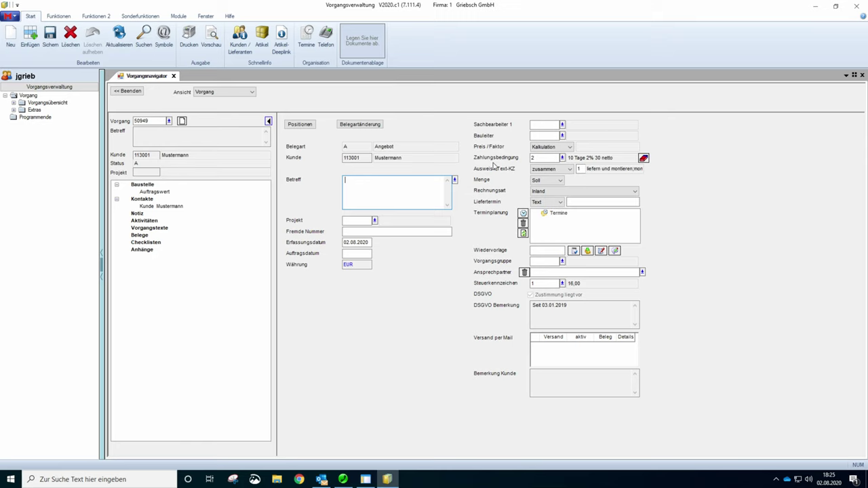
- Keep payment terms 10 Tage 2% 30 netto and enter the subject 'BV:MFH, Schulstrasse'
left_click(542, 158)
left_click(561, 159)
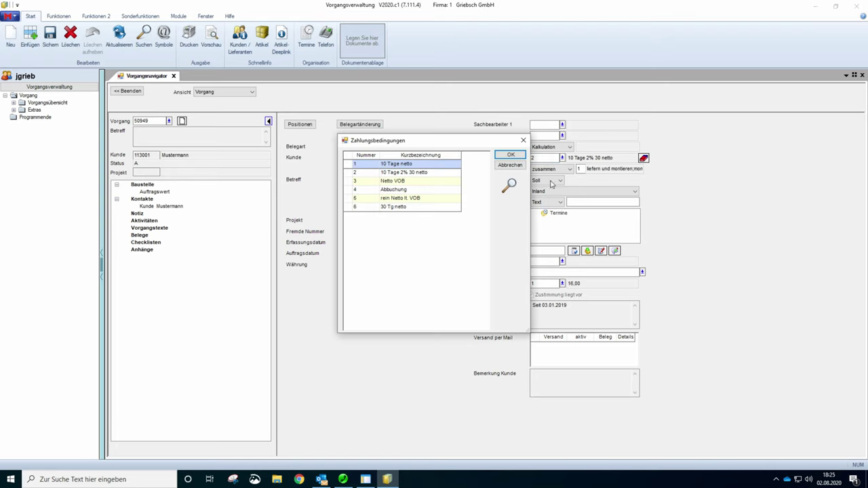
left_click(510, 166)
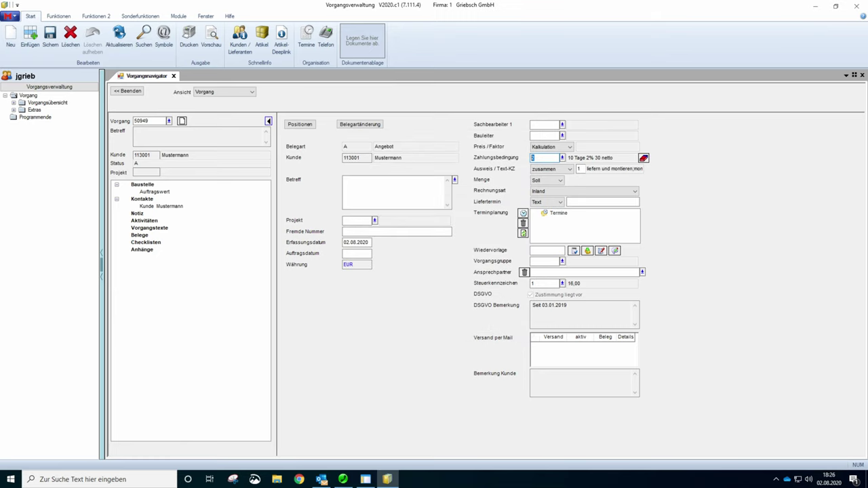
left_click(345, 180)
type("BV:MFH, Schulstrasse")
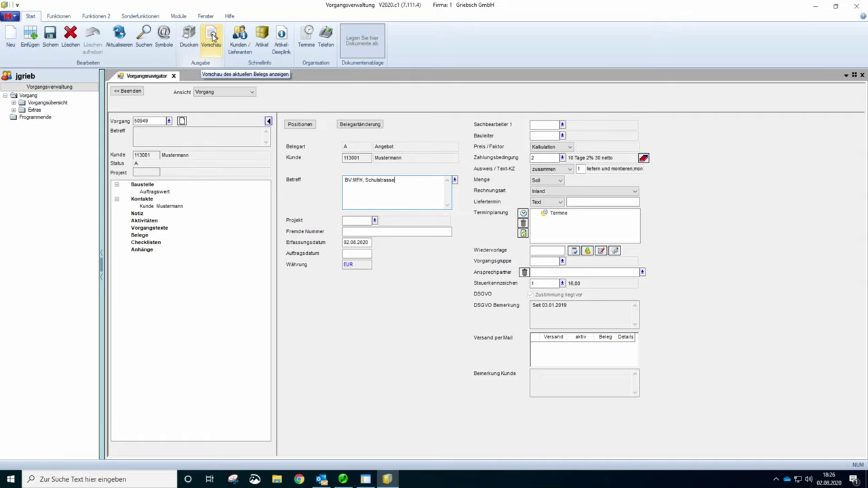
left_click(212, 38)
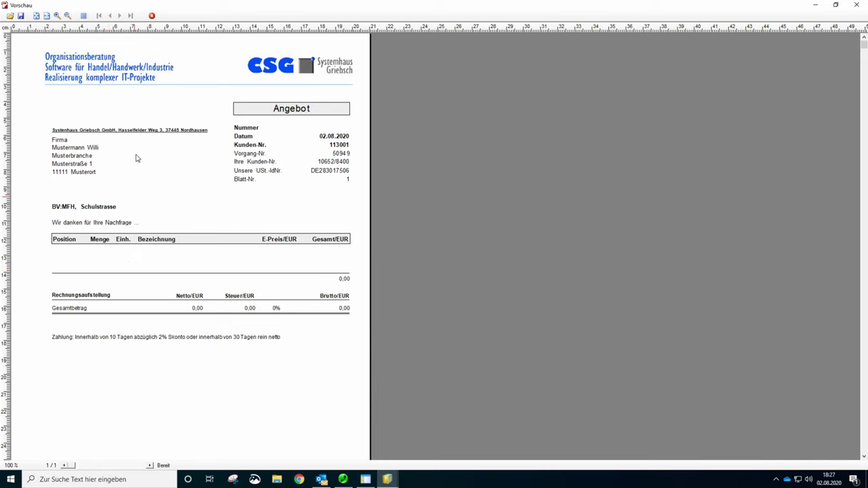
left_click(151, 15)
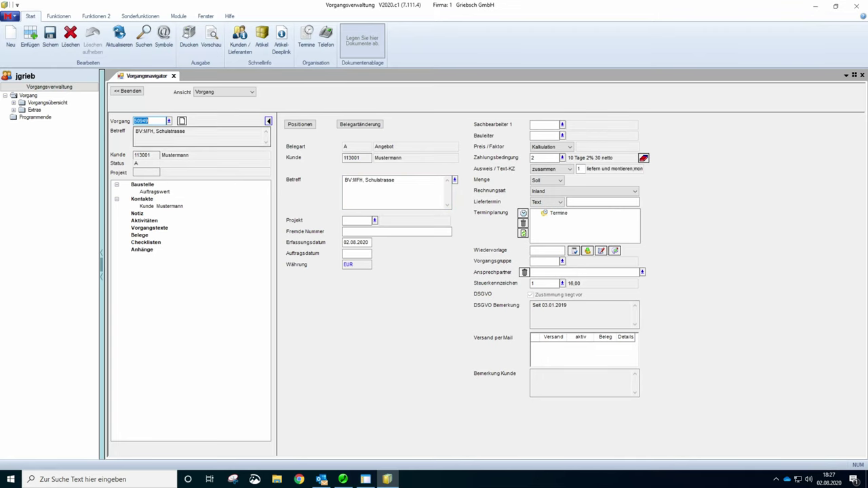
- Open the Vorgangstexte editor from the Vorgangsnavigator tree
double_click(148, 230)
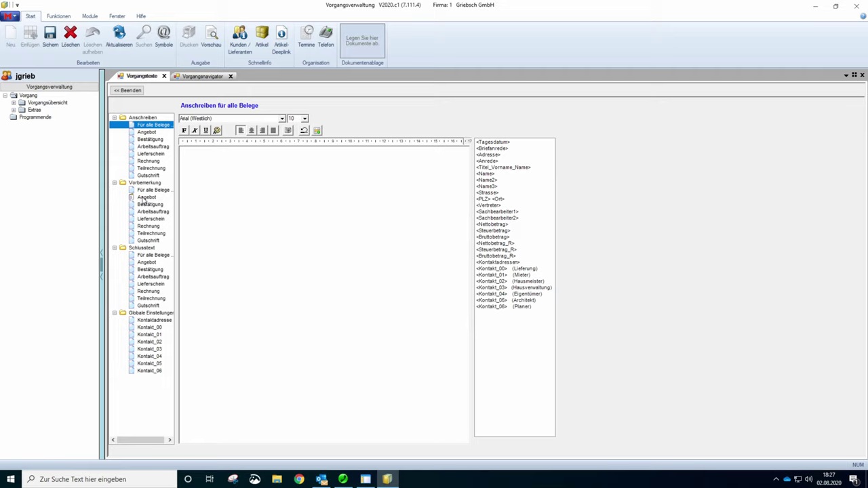
- Clear the Angebot Vorbemerkung text, deleting the test typing
left_click(146, 197)
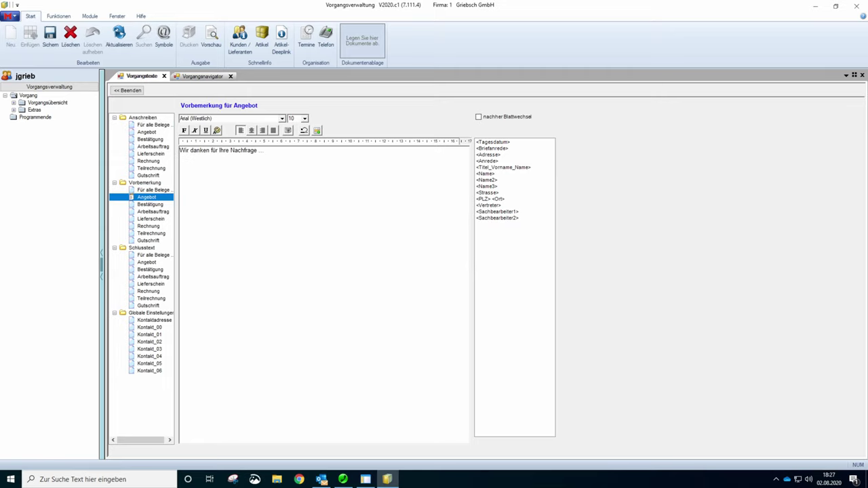
double_click(261, 150)
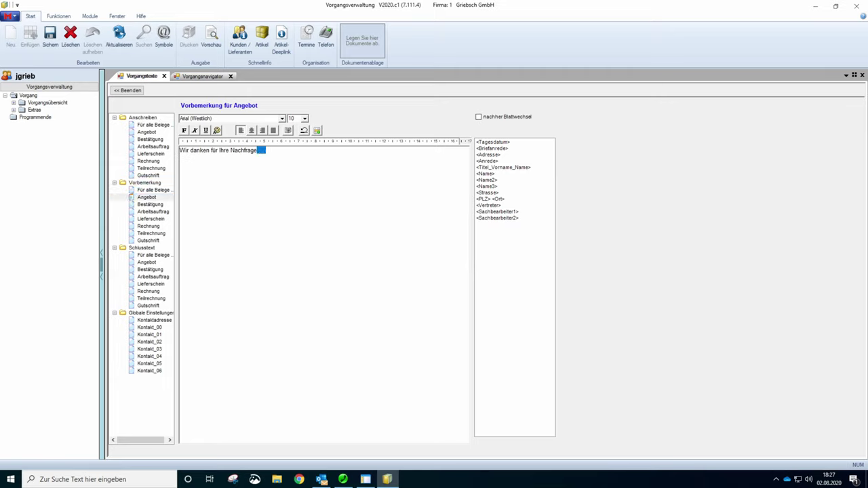
type("fdhgfhgfhgf")
key("Return")
type("fghgf h gf h gfh")
key("shift+Up")
key("shift+Up")
key("shift+Up")
key("shift+Up")
key("shift+Up")
key("shift+Up")
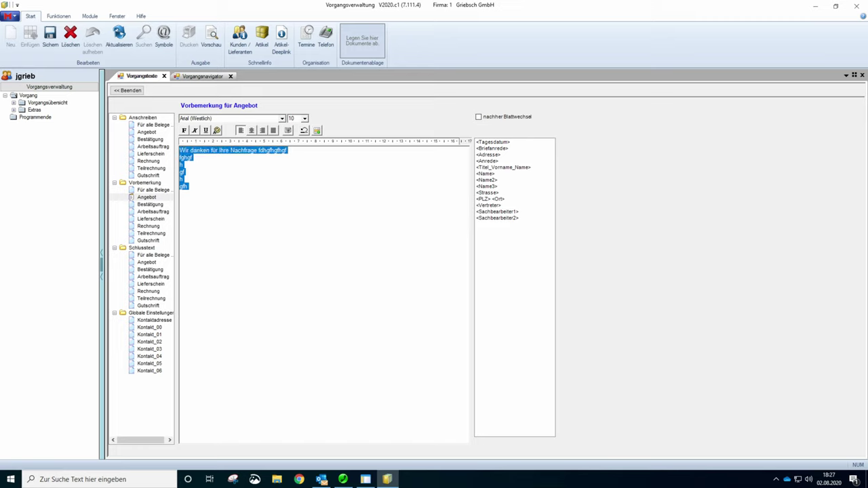
key("Delete")
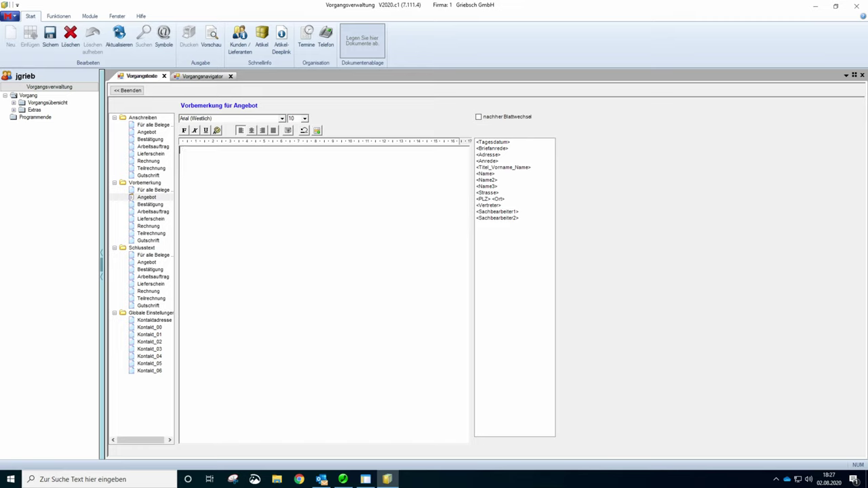
- Insert the 'ana' text block into the Angebot preamble and erase the stray characters
left_click(317, 132)
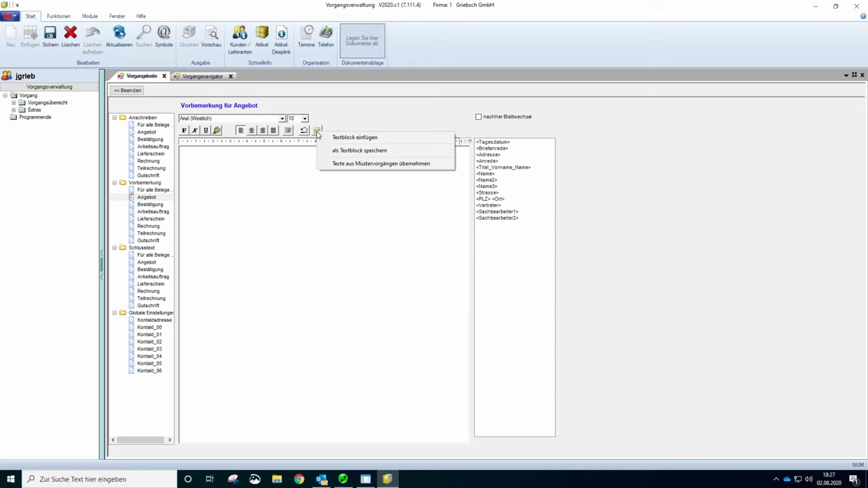
left_click(332, 139)
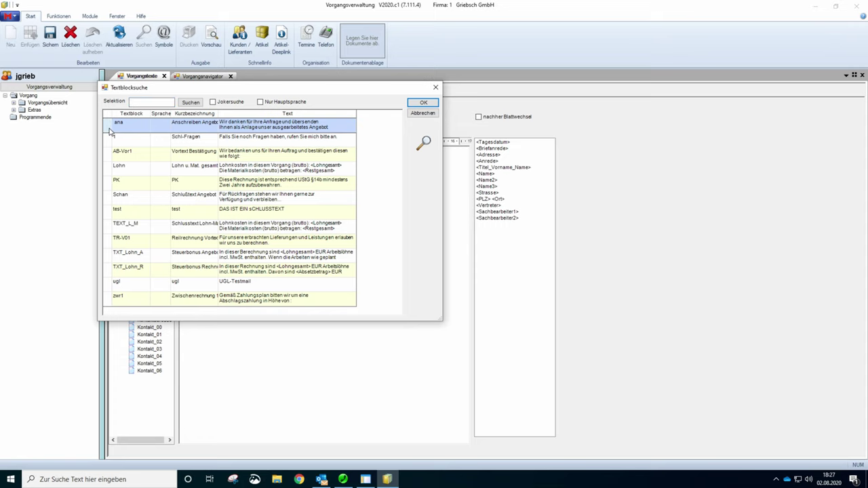
double_click(109, 130)
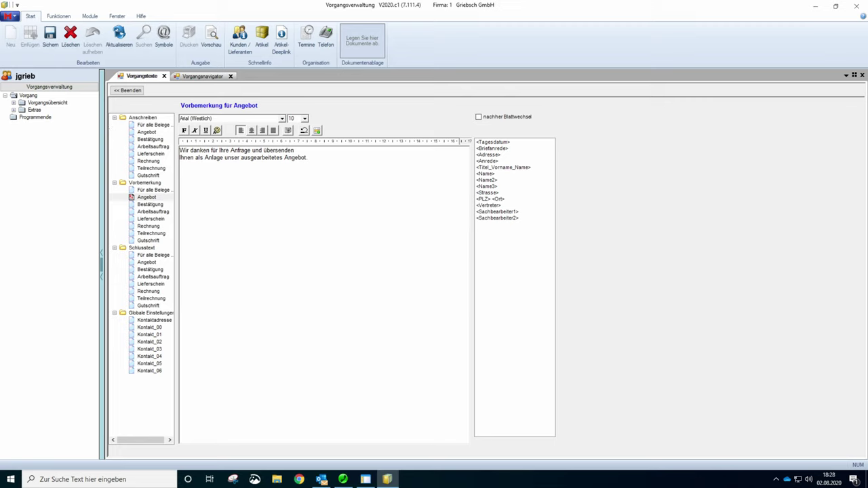
type("kjgjhfhg")
key("BackSpace")
key("BackSpace")
key("BackSpace")
key("BackSpace")
key("BackSpace")
key("BackSpace")
key("BackSpace")
key("BackSpace")
left_click(149, 249)
- Insert the 'Schan' block into the Angebot Schlusstext, trim the trailing dots, and add the signer's name
left_click(147, 264)
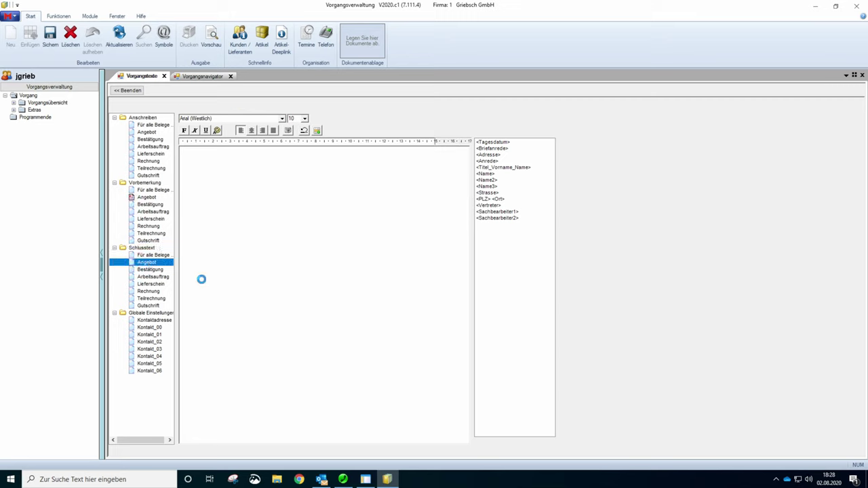
left_click(181, 151)
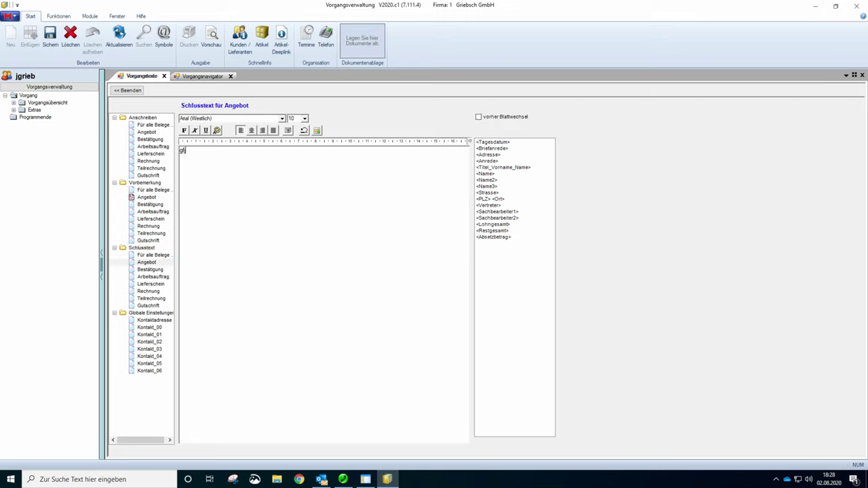
left_click(317, 130)
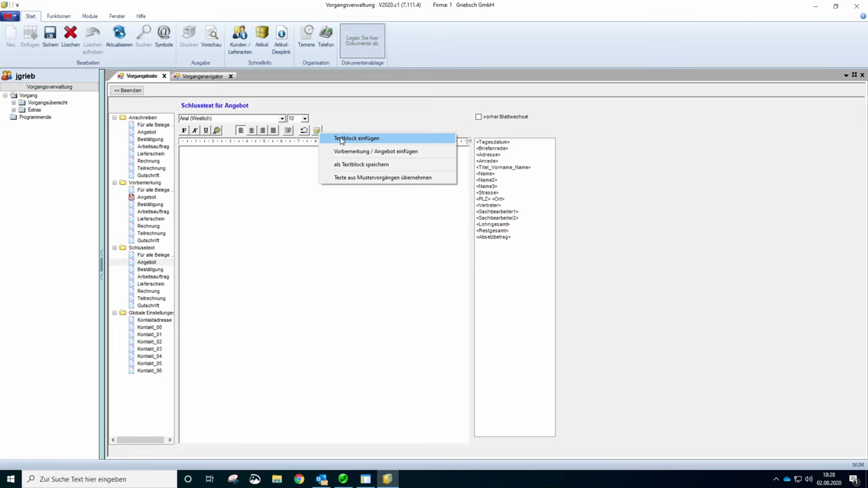
left_click(341, 140)
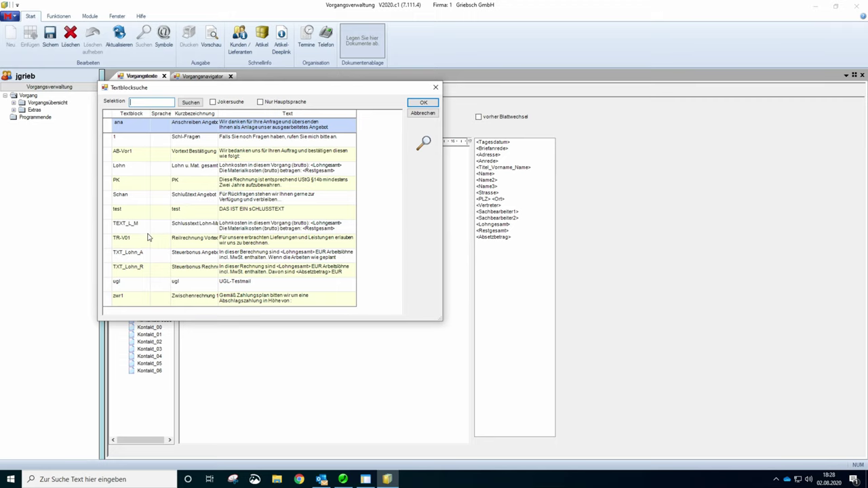
left_click(108, 201)
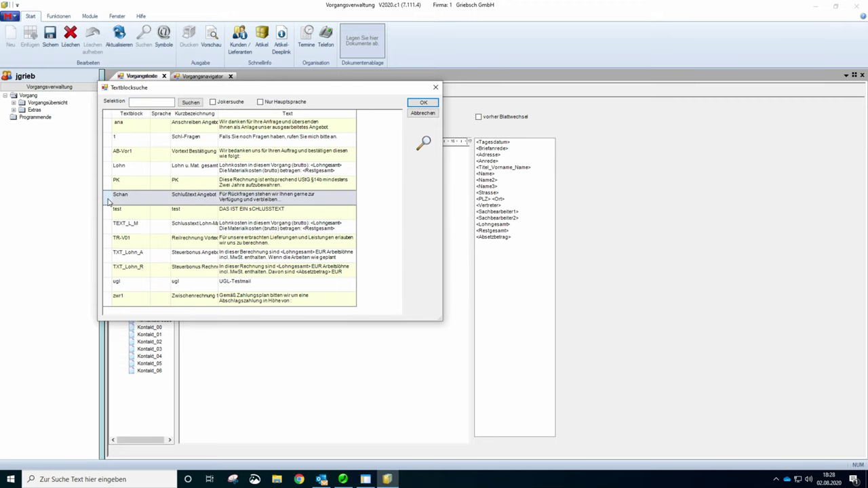
double_click(108, 200)
key("shift+Right")
key("shift+Right")
key("shift+Right")
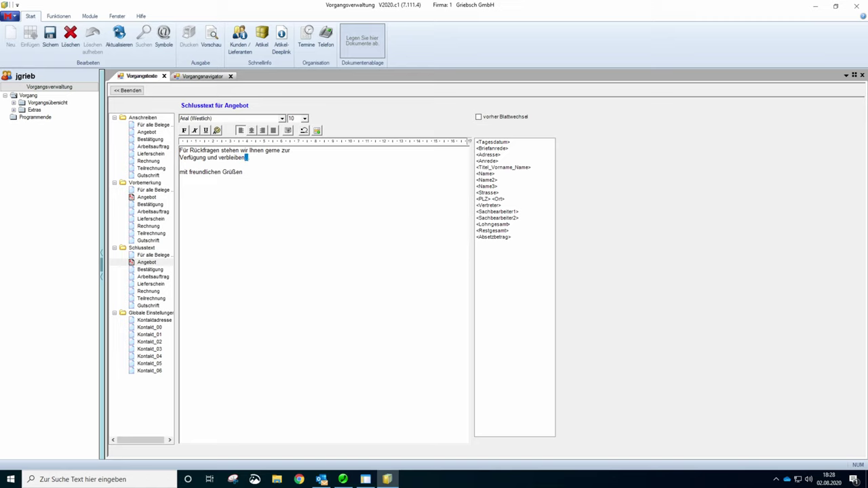
key("Delete")
- Close the texts and check the offer's print preview, then dismiss it
left_click(133, 92)
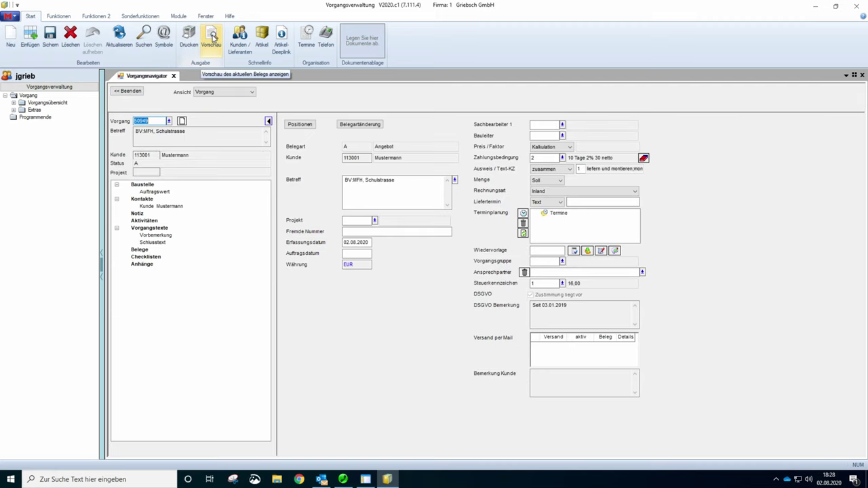
left_click(212, 39)
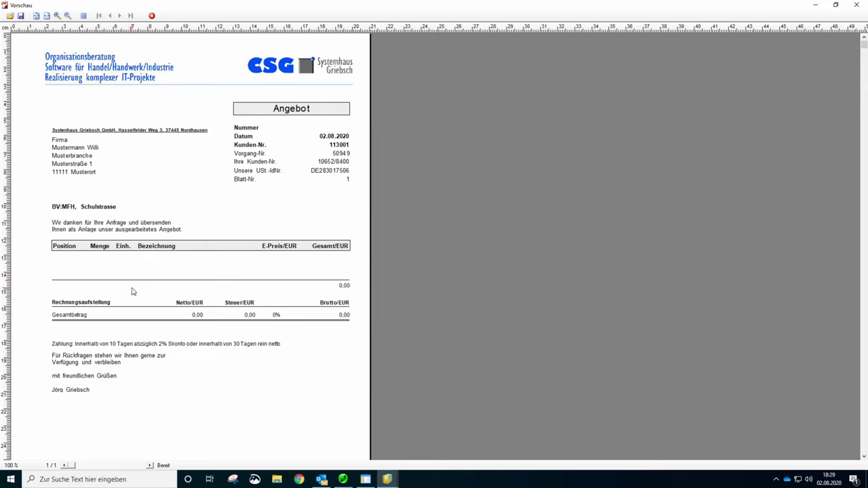
key("Escape")
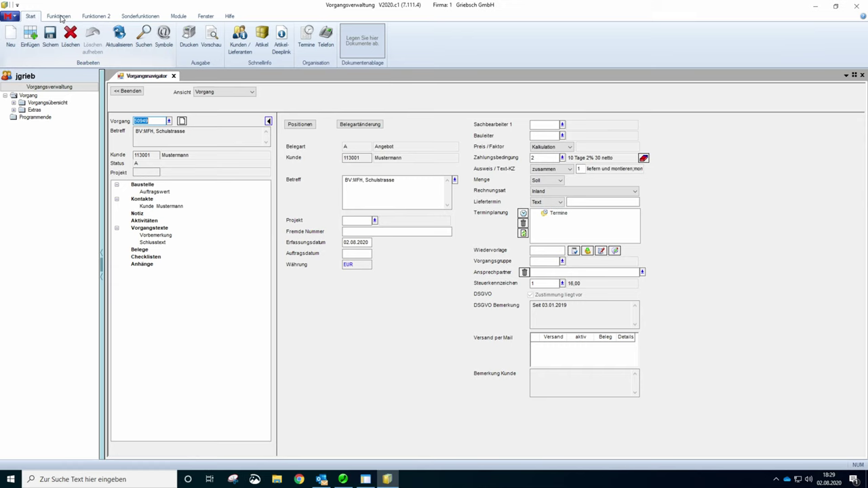
- Open Positionen from the Funktionen ribbon for transaction 50949
left_click(60, 17)
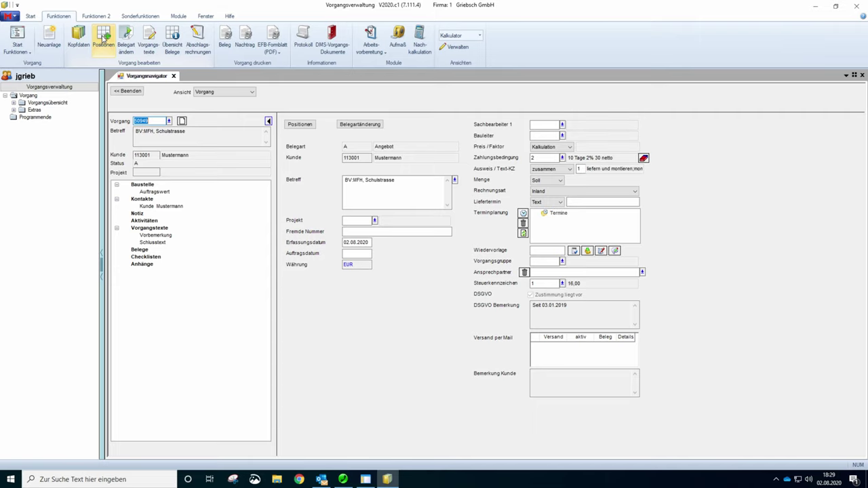
left_click(103, 43)
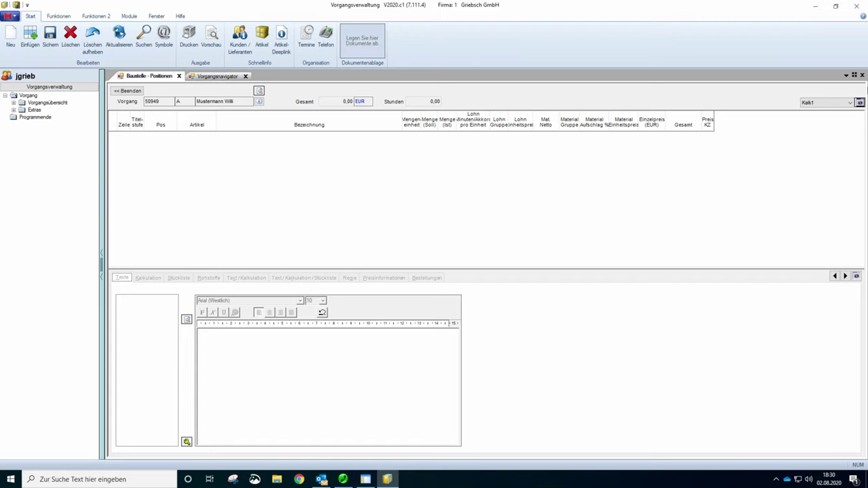
- Keep the Kalk1 calculation layout and add a first manual position row (M-Manuell, position 1)
left_click(850, 104)
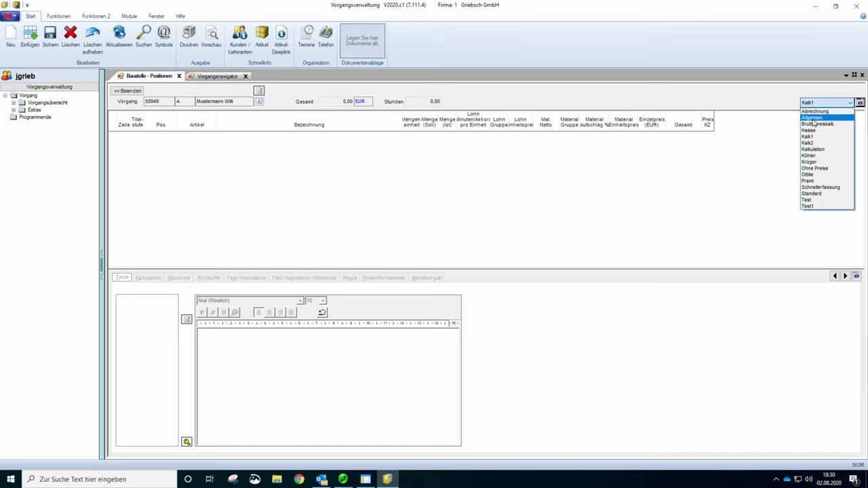
left_click(740, 191)
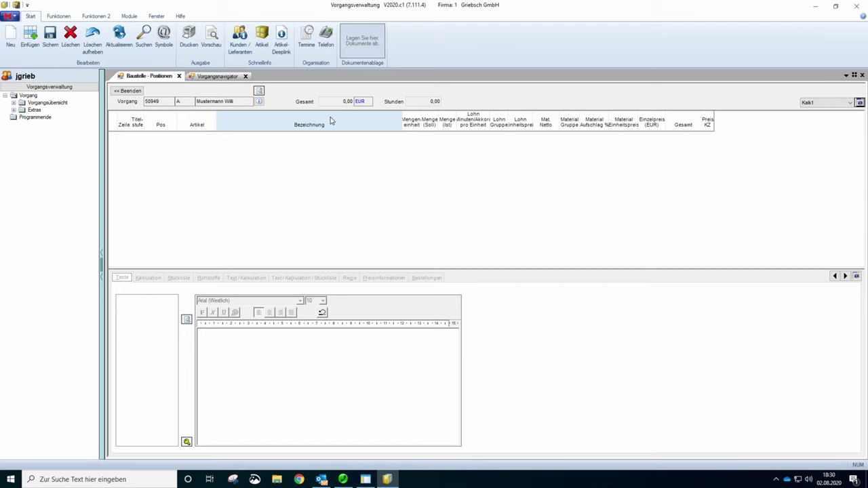
left_click(12, 37)
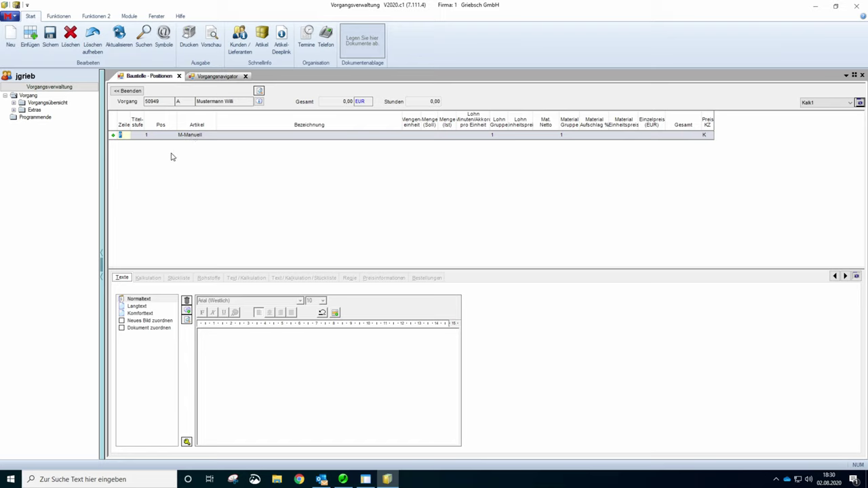
- Leave the first row's description empty, enter P as its line type and bring up Satzarten
left_click(242, 138)
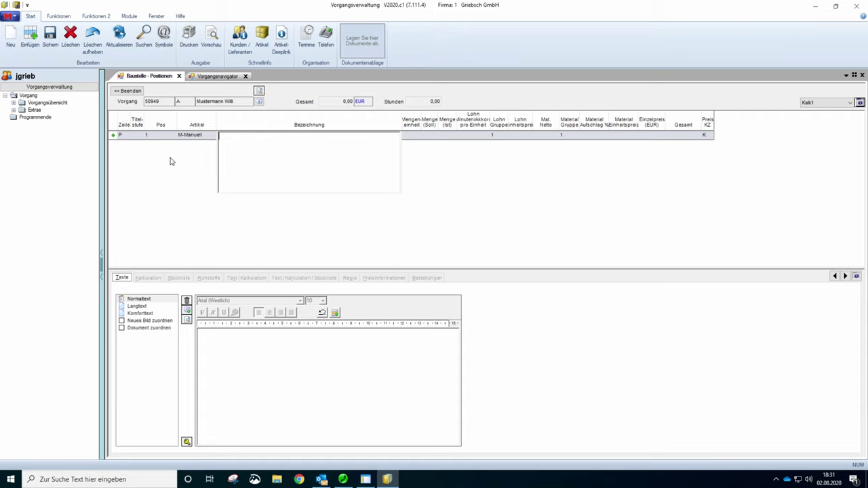
left_click(220, 135)
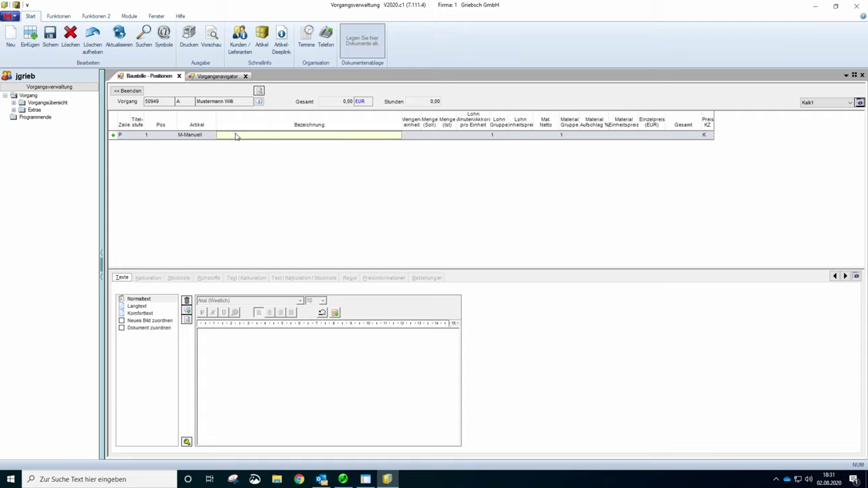
left_click(123, 136)
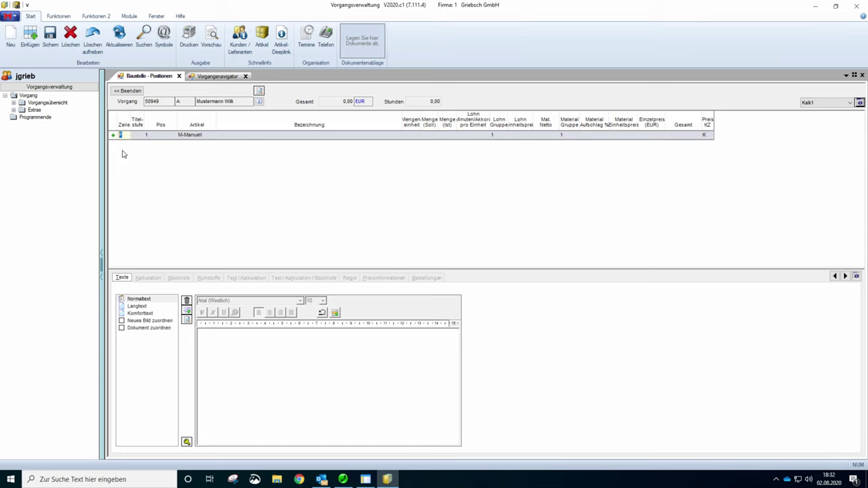
type("P")
left_click(125, 139)
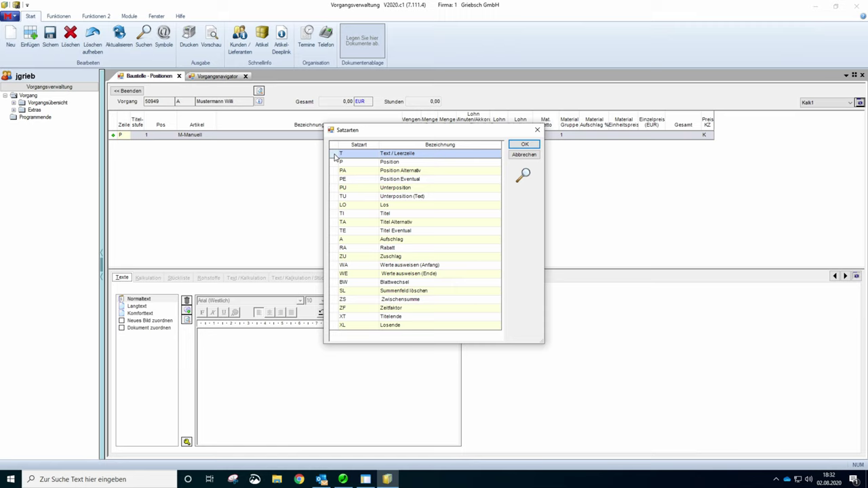
- Browse the Satzarten record types (P, PA, PE, TI, TA, TE, A, RA, WA, ZU, ZS) and select TI Titel
left_click(352, 167)
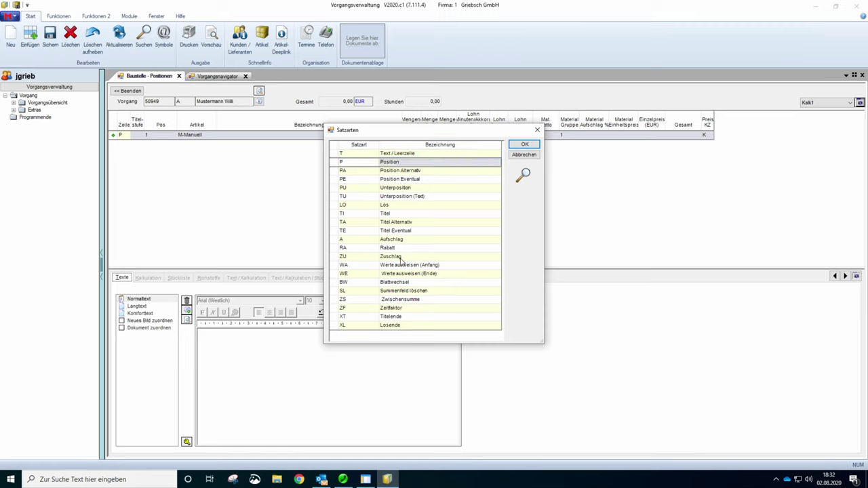
left_click(353, 172)
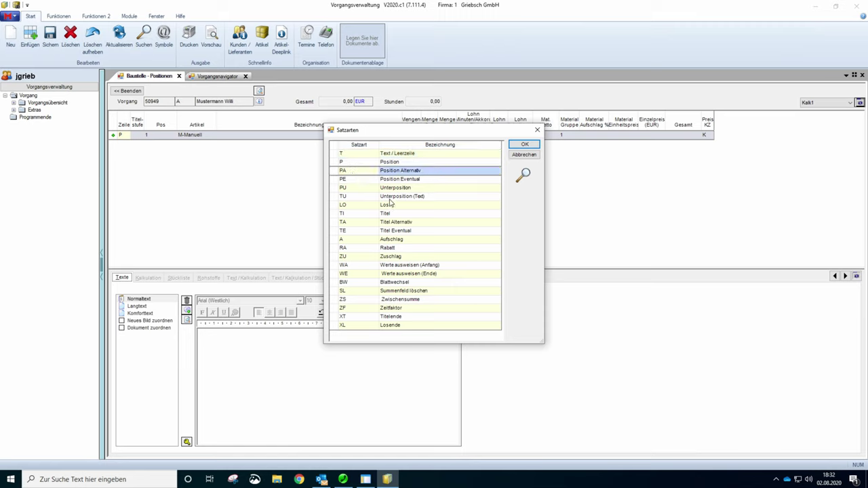
left_click(371, 180)
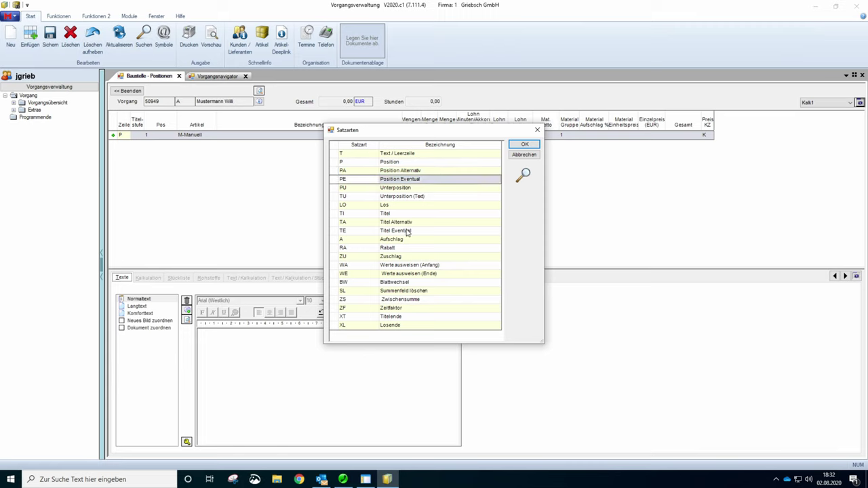
left_click(354, 214)
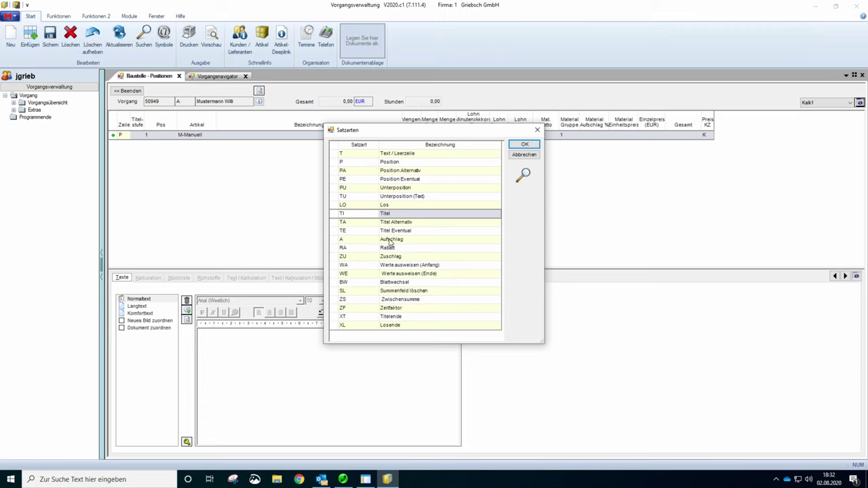
left_click(363, 224)
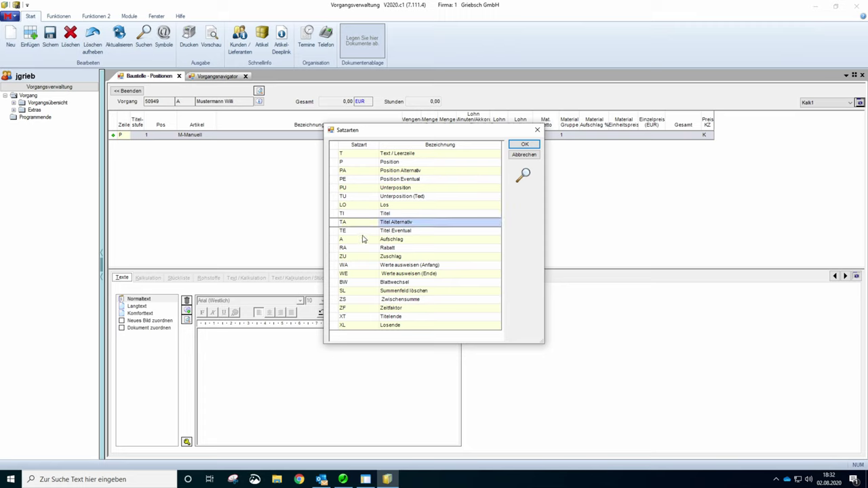
left_click(362, 233)
left_click(355, 241)
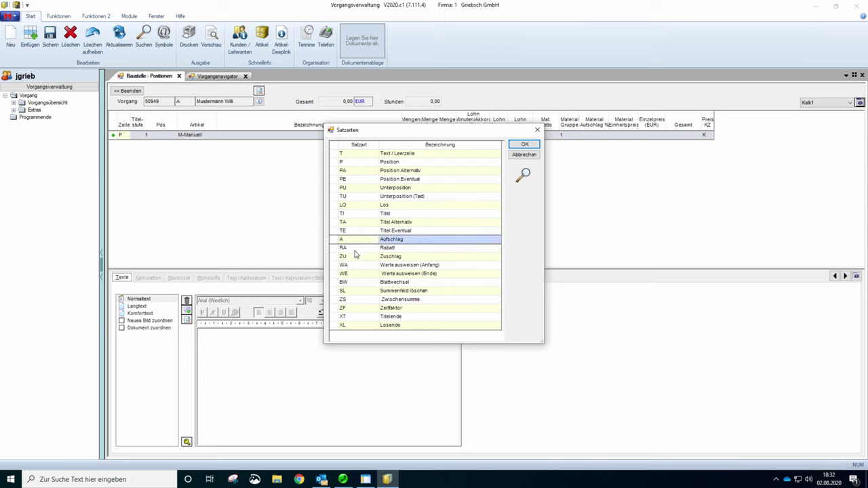
left_click(354, 249)
left_click(356, 265)
left_click(356, 257)
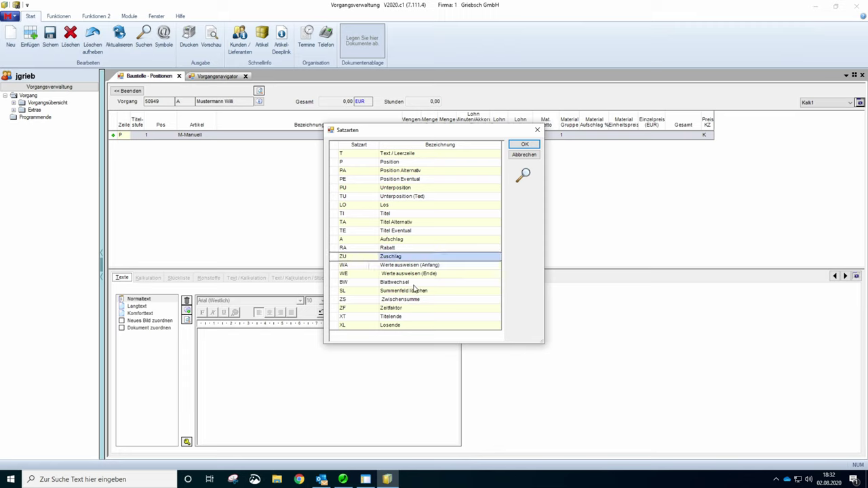
left_click(346, 300)
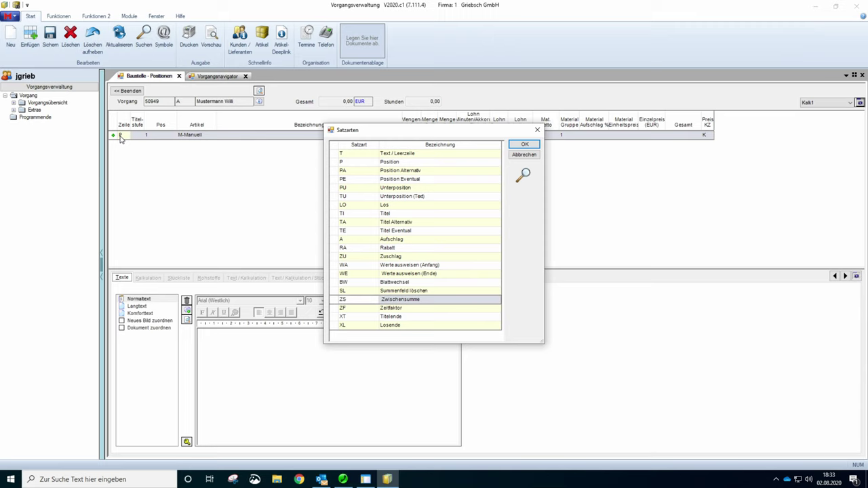
left_click(333, 216)
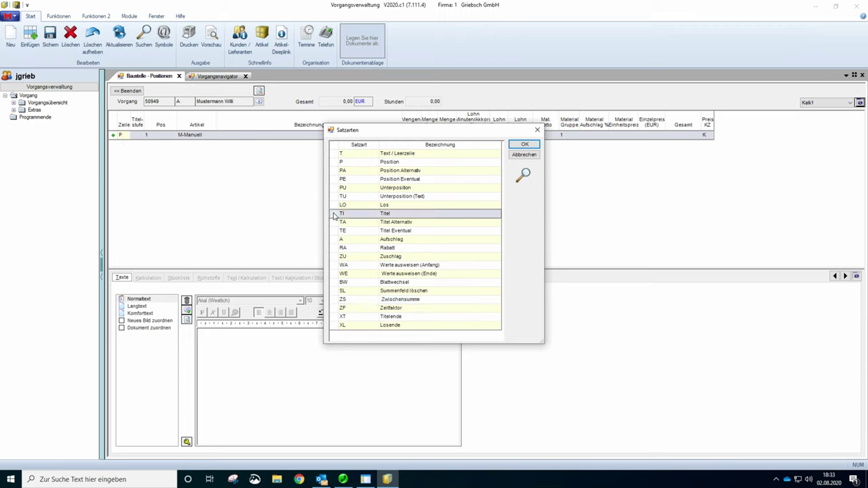
- Apply TI Titel to the first row and give it the description 'Badinstallation'
double_click(334, 216)
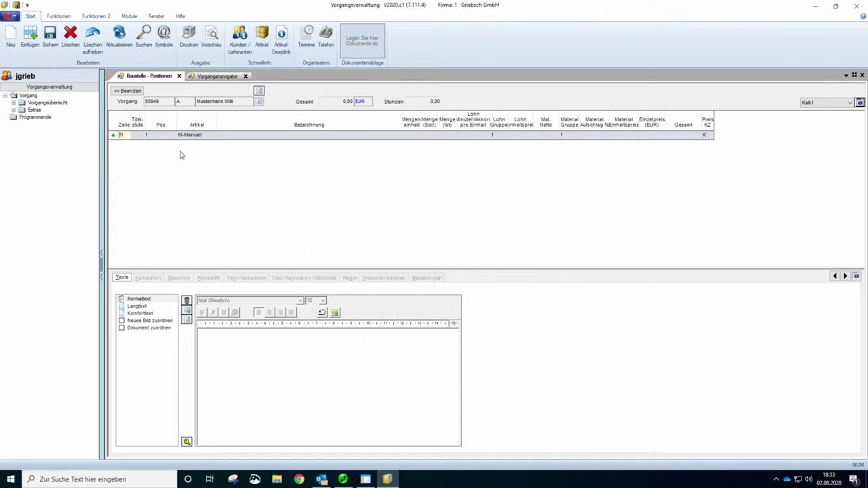
left_click(281, 137)
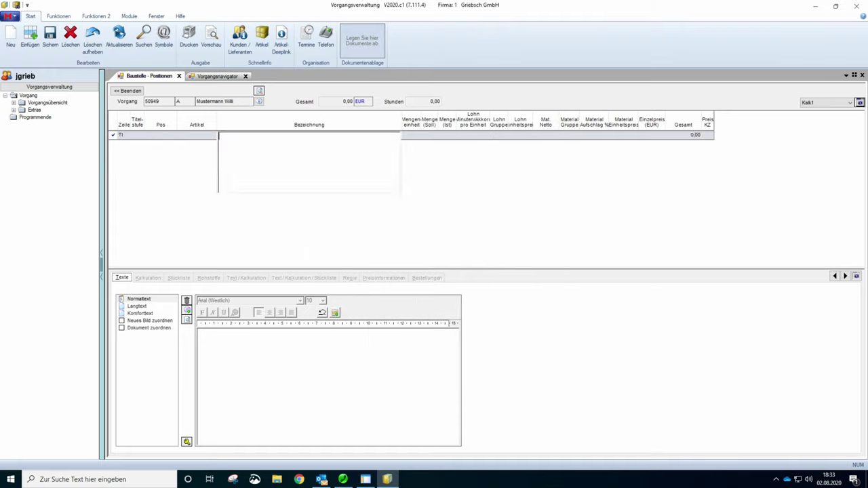
type("Badinstallation")
left_click(116, 137)
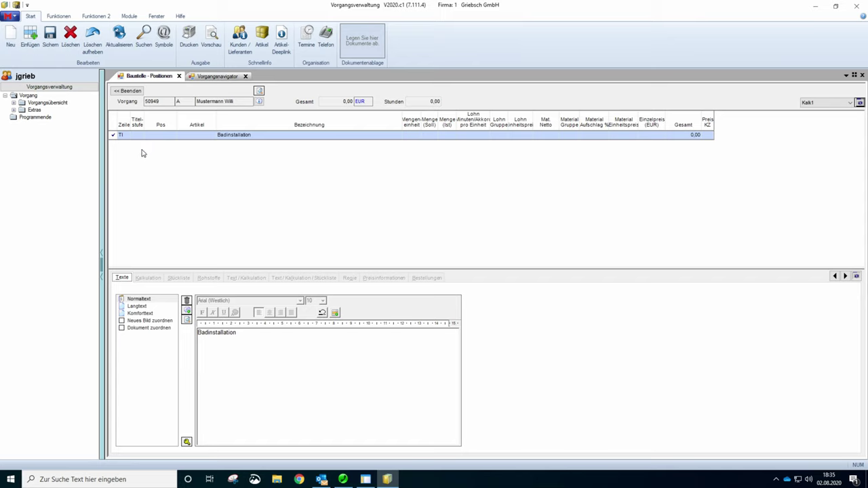
- Add position 2 described as 'Badewanne' and bring up the Mengeneinheiten unit list
left_click(11, 38)
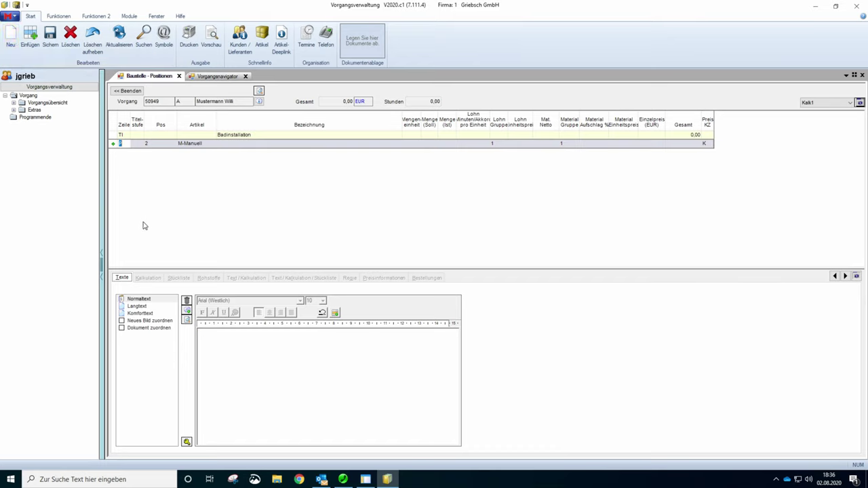
left_click(237, 145)
type("Wanne")
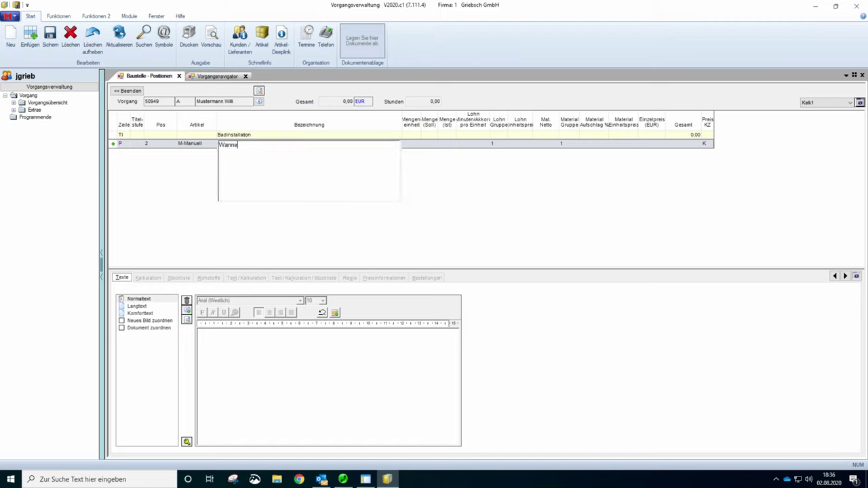
key("BackSpace")
key("BackSpace")
key("BackSpace")
key("BackSpace")
key("BackSpace")
type("Badewanne")
key("Tab")
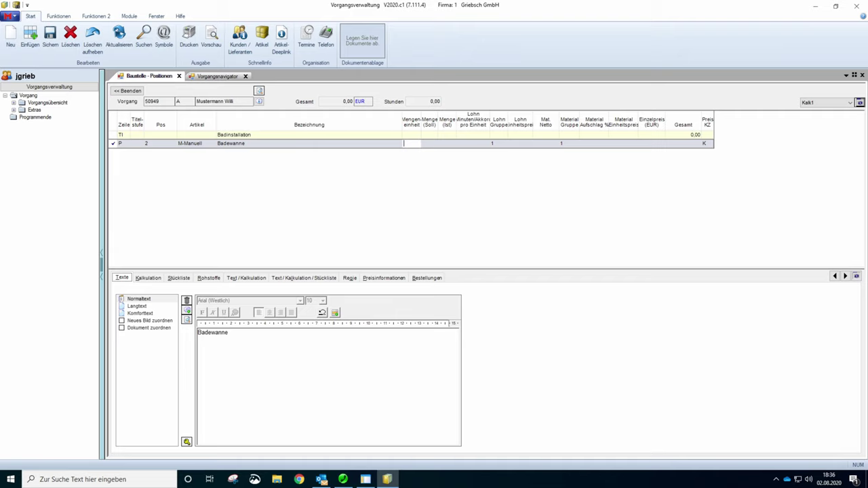
left_click(411, 145)
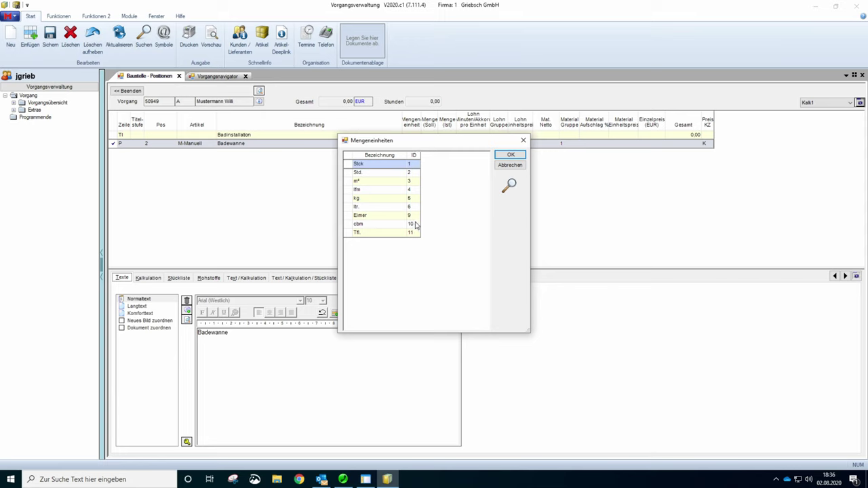
- Change the Badewanne unit from Stck to Std., confirming Std. in the Mengeneinheiten list
double_click(349, 165)
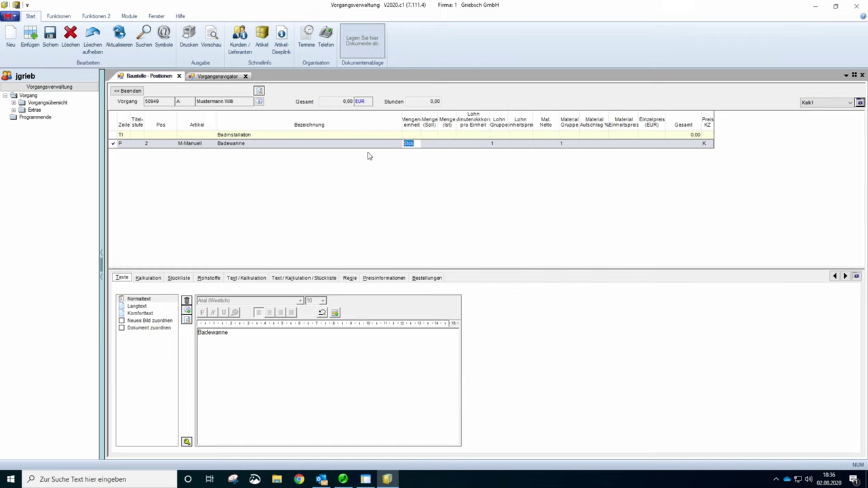
key("BackSpace")
type("1")
key("Tab")
left_click(414, 143)
key("shift+Home")
type("Std")
key("Tab")
left_click(412, 144)
double_click(413, 144)
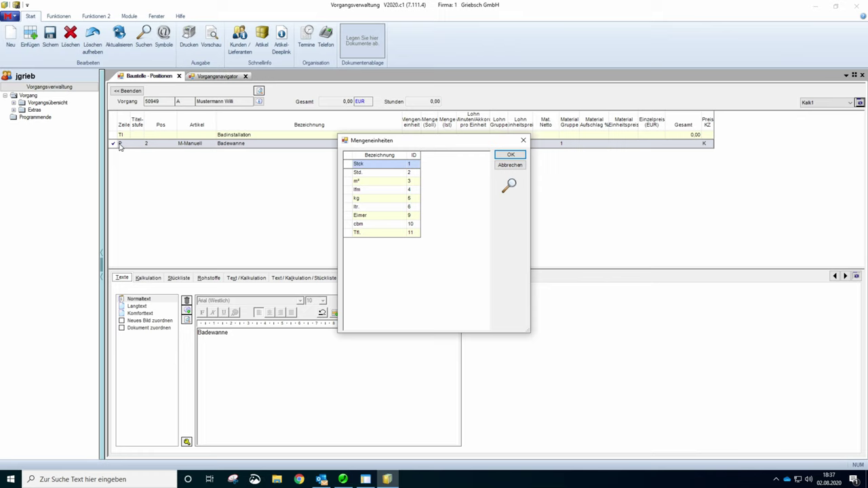
left_click(510, 154)
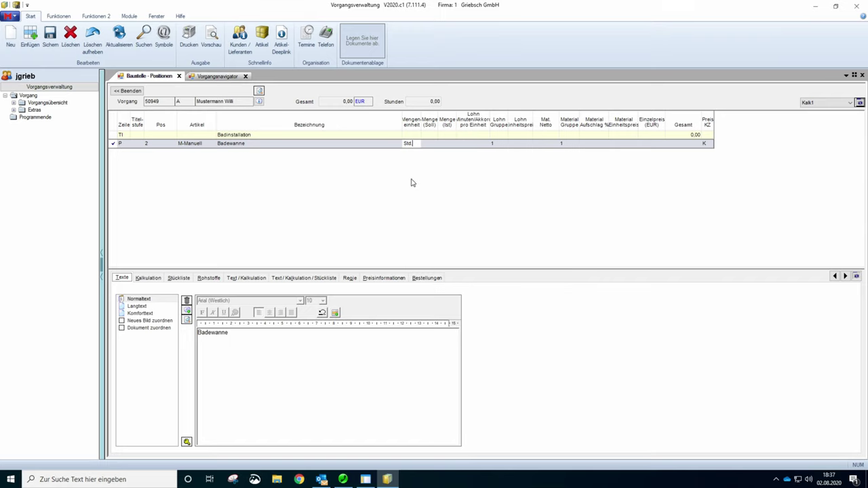
- Set Badewanne's unit back to Stck and its quantity to 1
left_click_drag(411, 143, 352, 161)
type("ggggg")
key("BackSpace")
key("BackSpace")
key("BackSpace")
key("BackSpace")
key("BackSpace")
type("1")
key("Tab")
type("1")
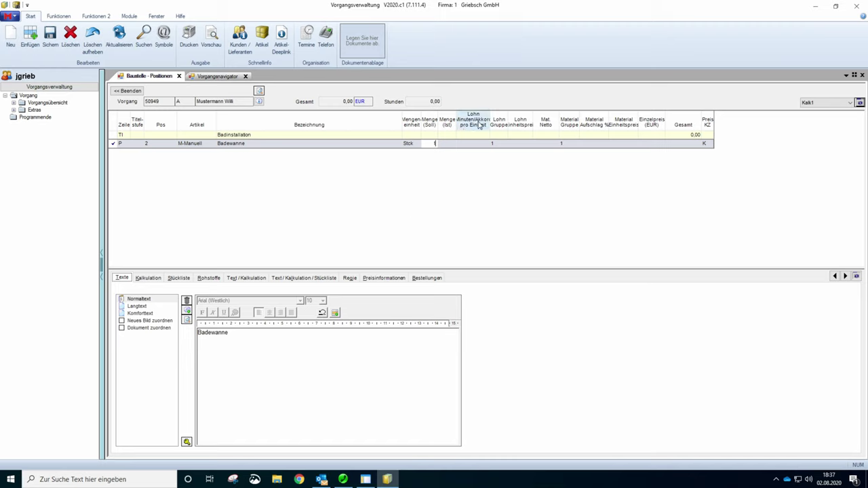
- Enter 60 labour minutes per unit for Badewanne and show the labour Kalkulationsgruppen list
left_click_drag(490, 125, 503, 126)
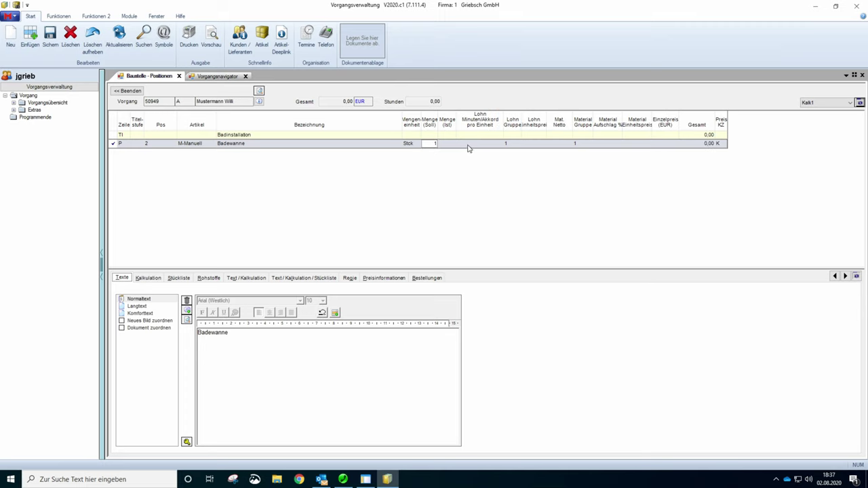
left_click(475, 144)
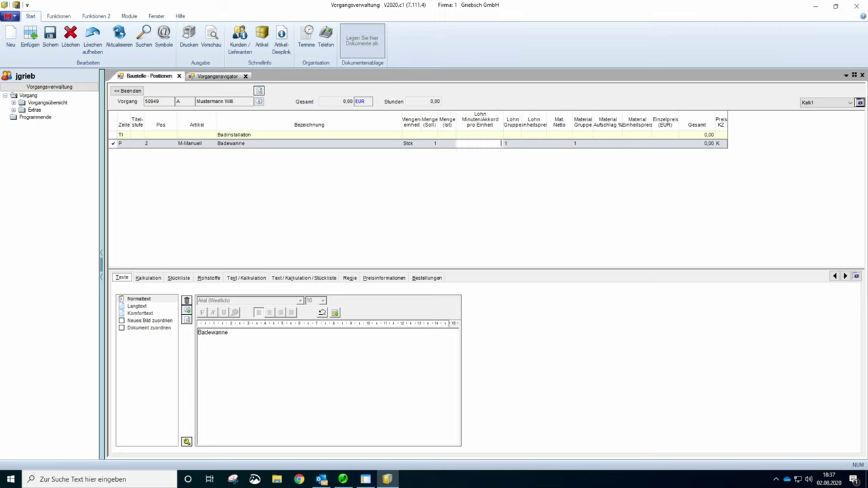
type("60")
key("Tab")
key("F4")
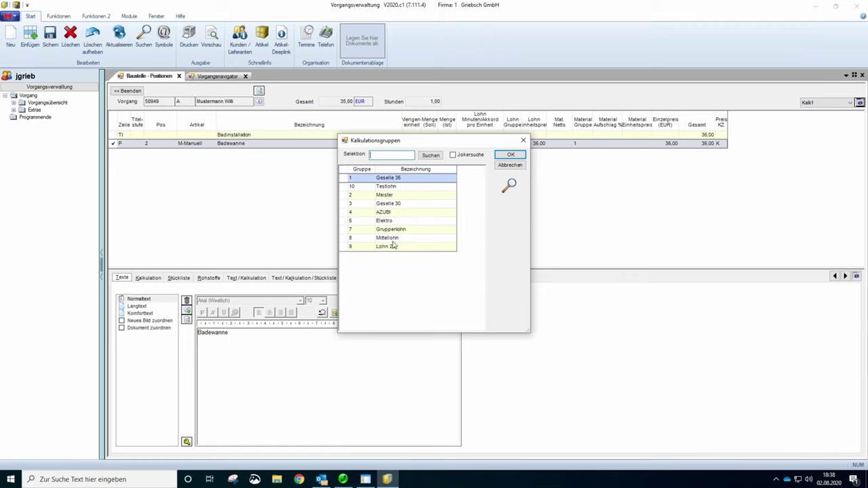
- Keep labour group 1 and enter 400 as Badewanne's net material price
left_click(507, 167)
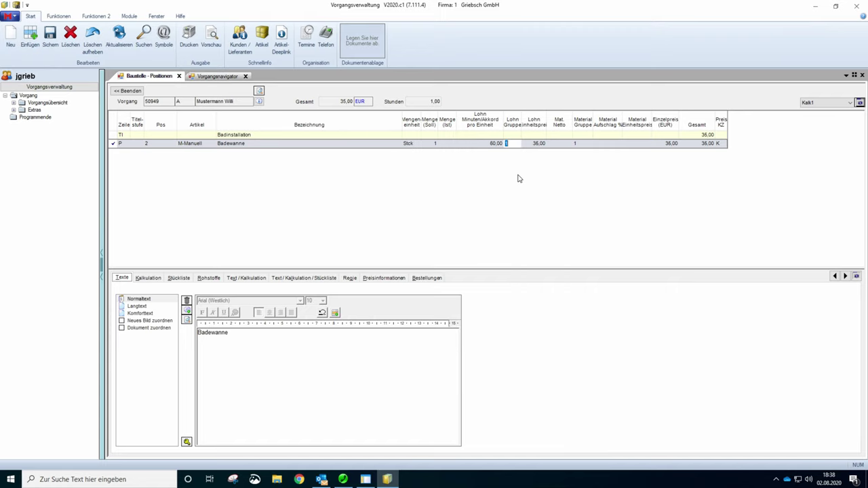
left_click(543, 144)
left_click(558, 143)
type("400")
- Confirm 400,00 net material and assign material group 4 (Material 25) with a 37,50 % markup
key("Tab")
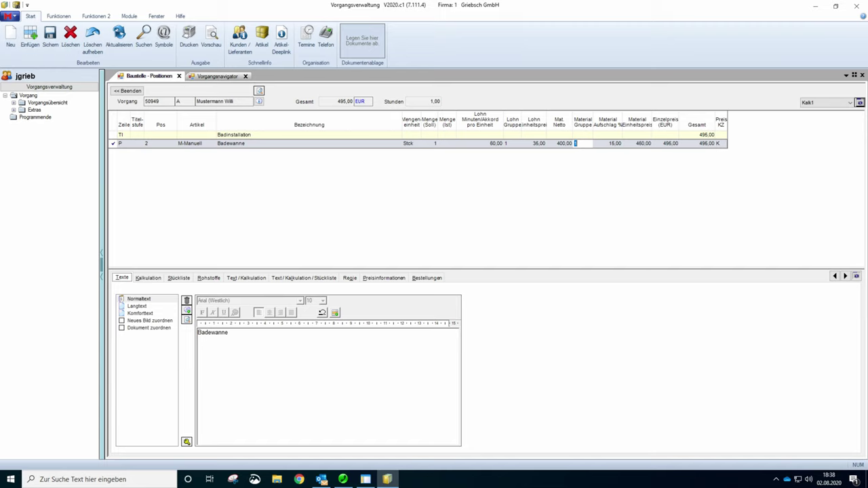
left_click(613, 143)
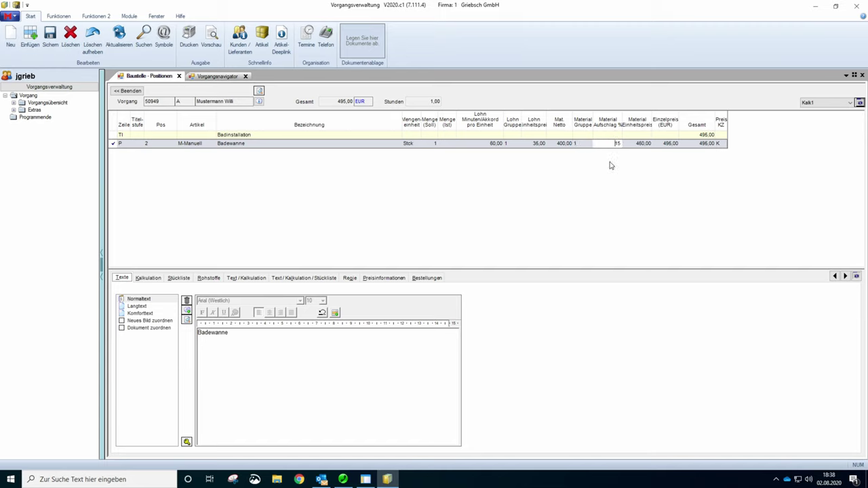
left_click(576, 145)
key("F4")
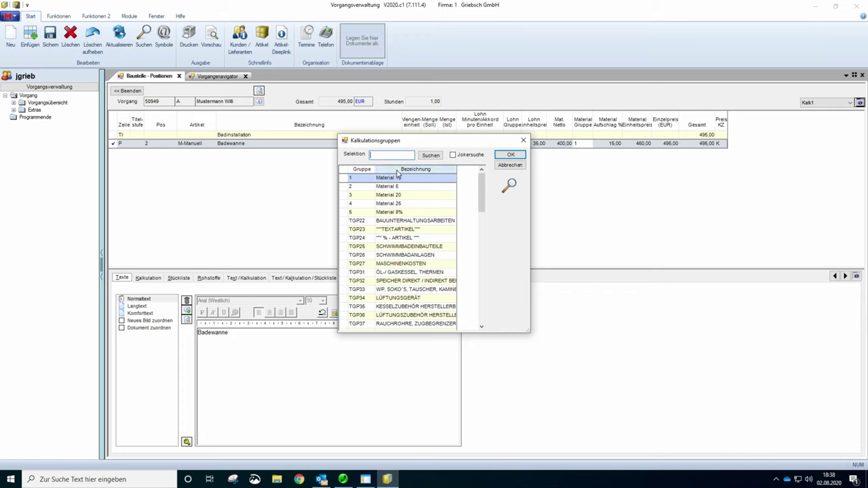
left_click(400, 205)
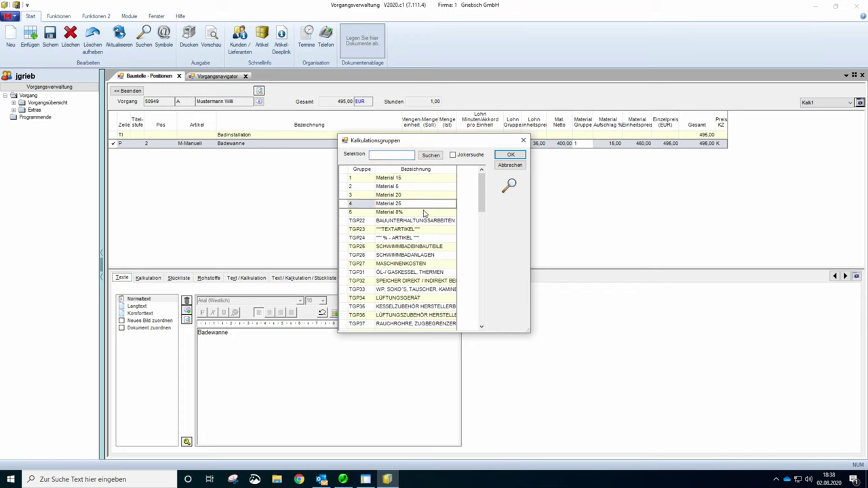
double_click(345, 207)
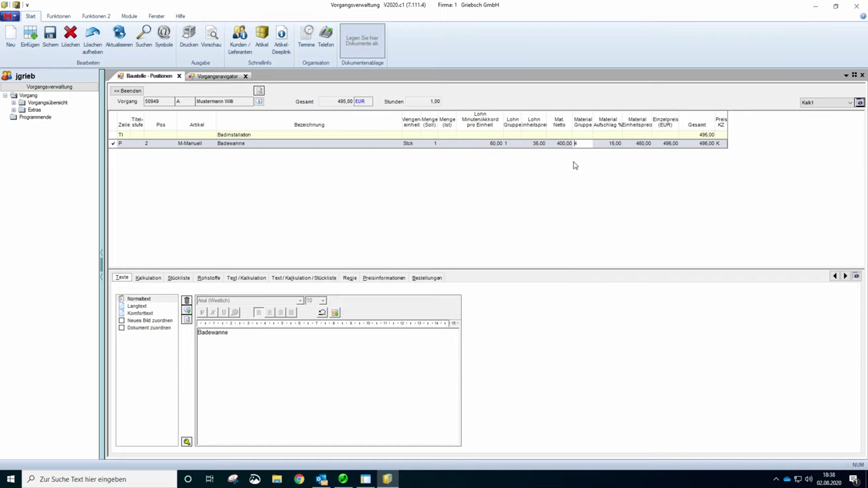
key("Tab")
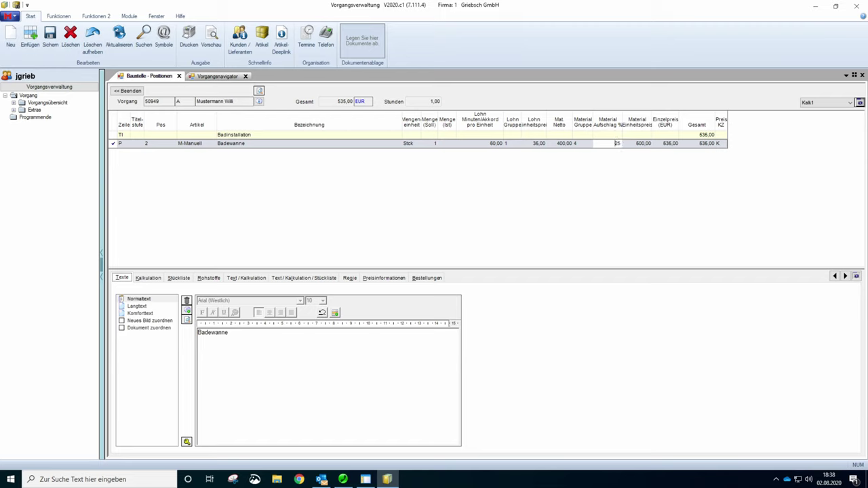
type("37,5")
key("Tab")
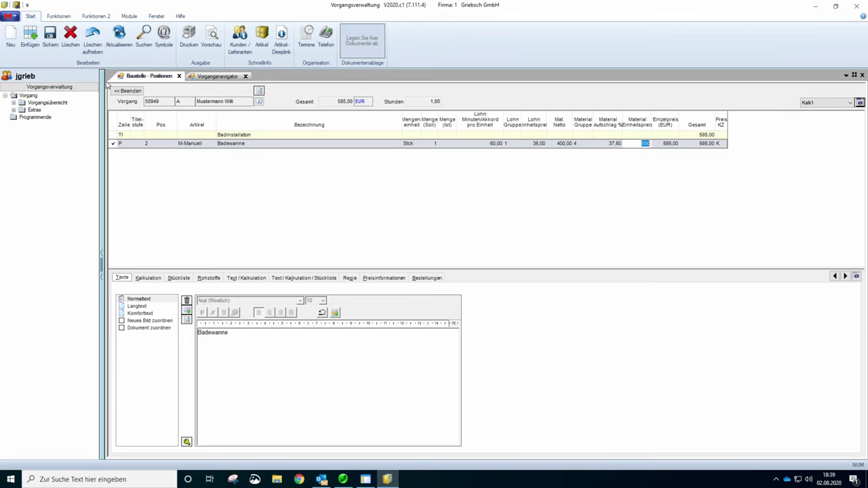
- Search the GC2011 catalogue for 'Mischbatterie' and enter quantity 1 for the Vaillant mixer tap
left_click(57, 17)
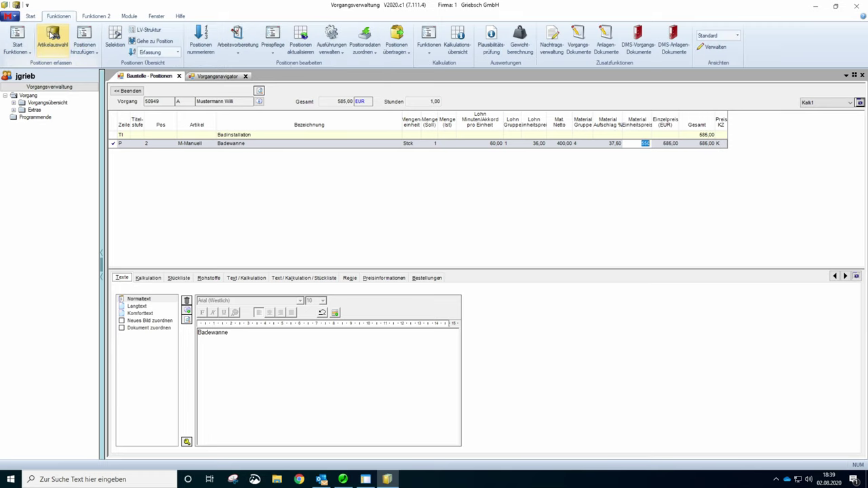
left_click(53, 34)
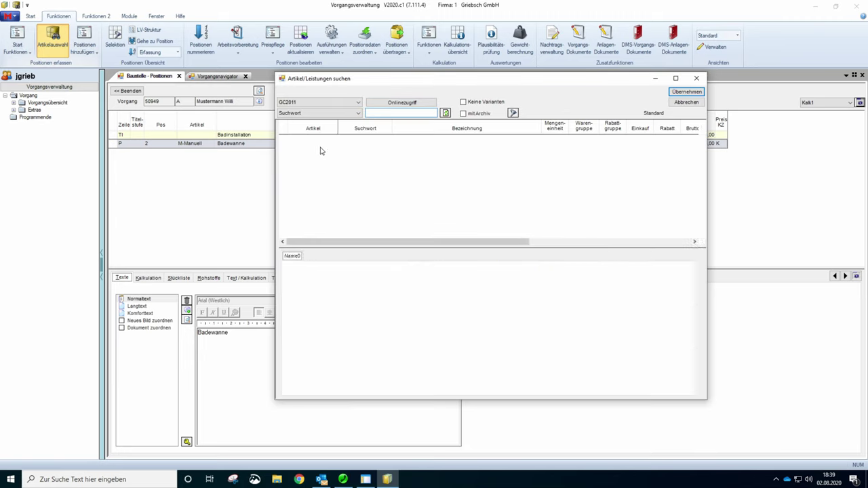
left_click(303, 103)
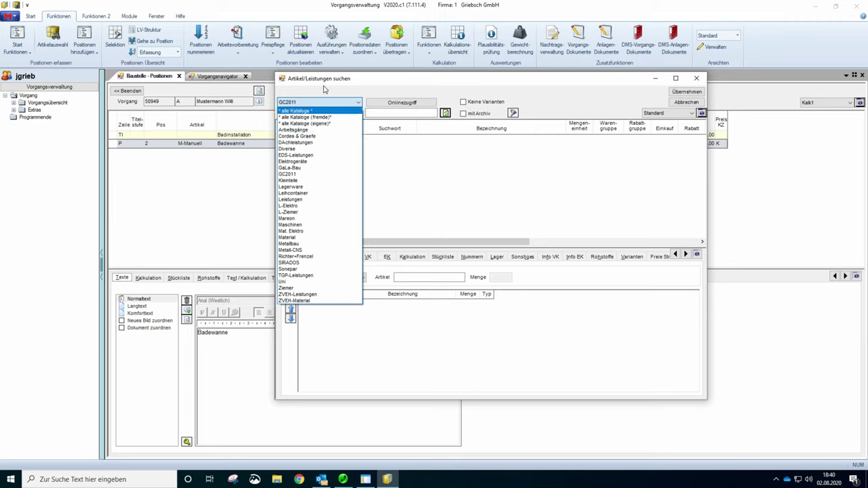
key("Escape")
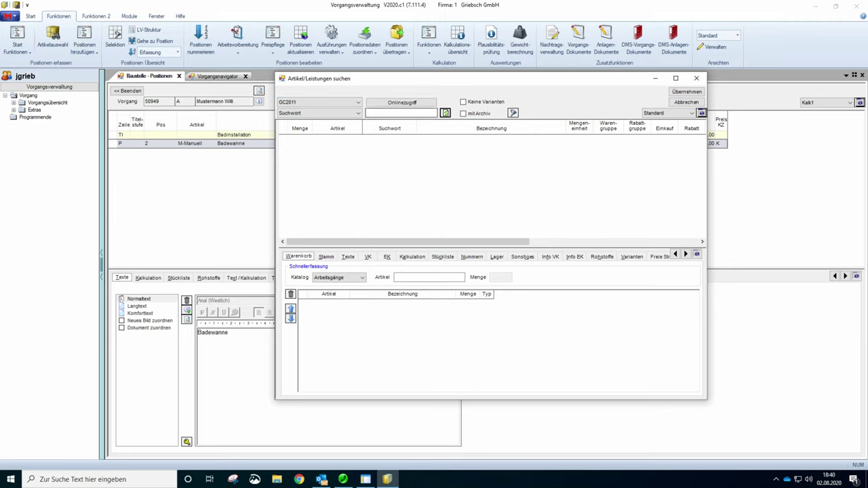
key("Tab")
type("Mischbatterie")
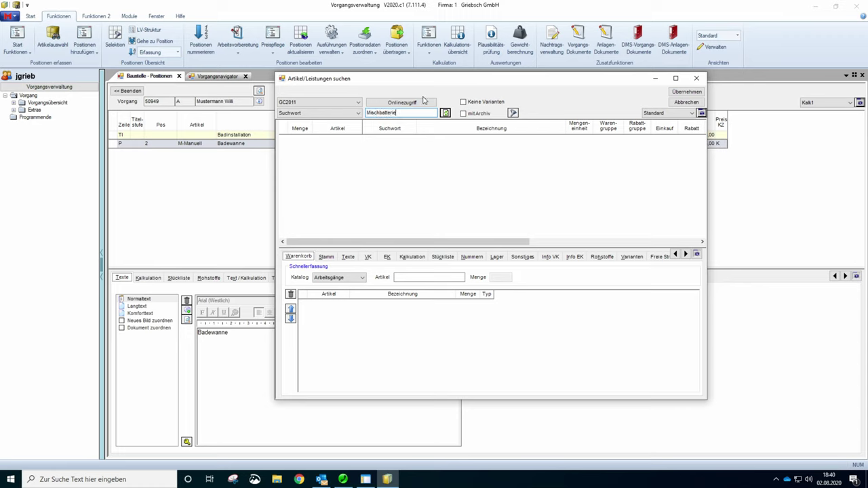
left_click(446, 112)
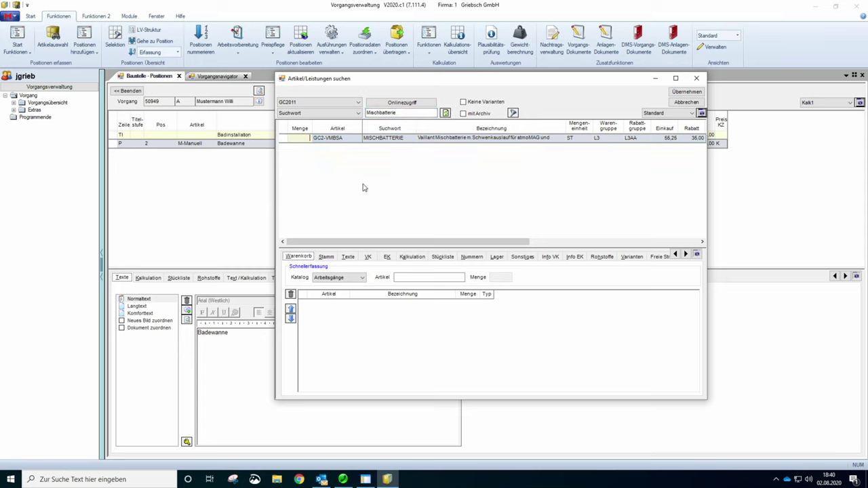
type("1")
- Search 'sifon', mark the GM-X P-Geruchsverschluss DN 70 and take both articles into the quote
left_click(400, 112)
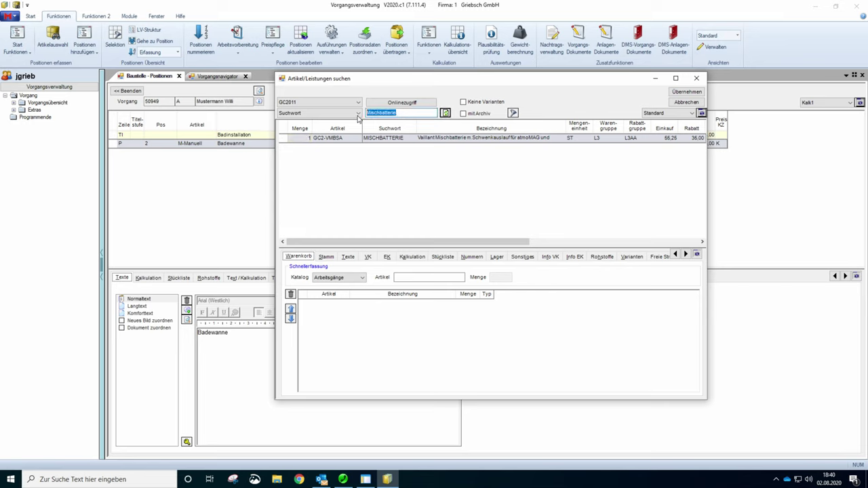
key("Delete")
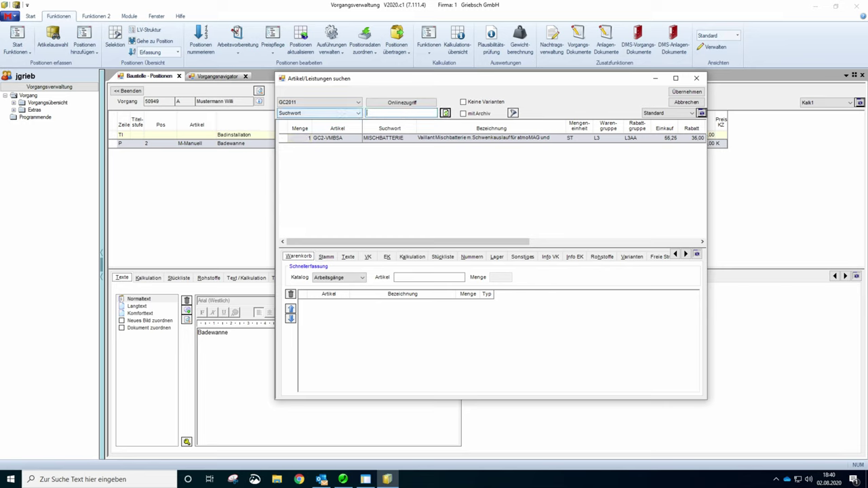
type("sifon")
left_click(445, 112)
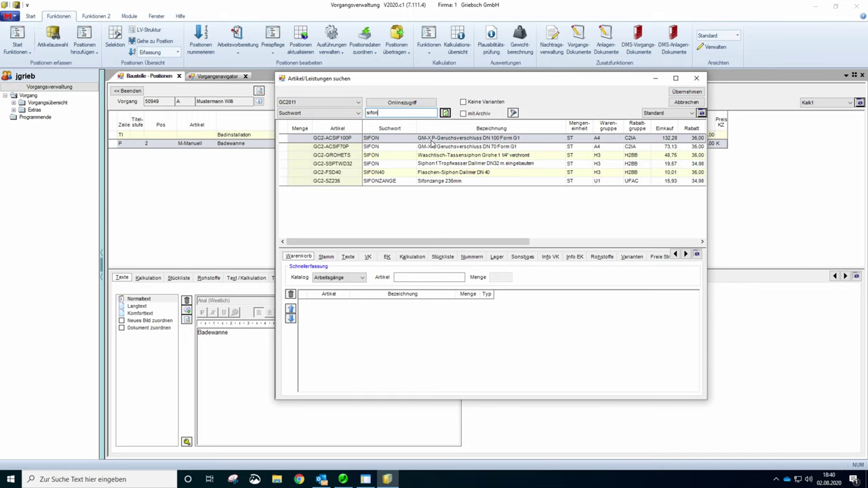
left_click(302, 148)
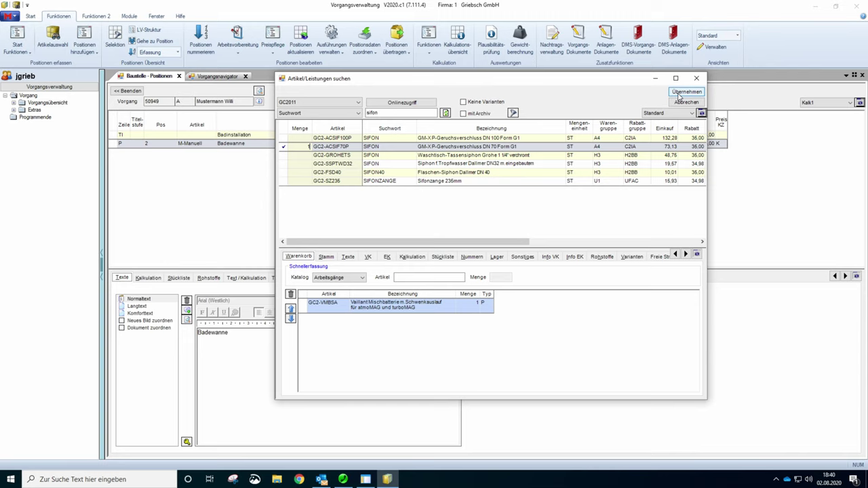
left_click(678, 95)
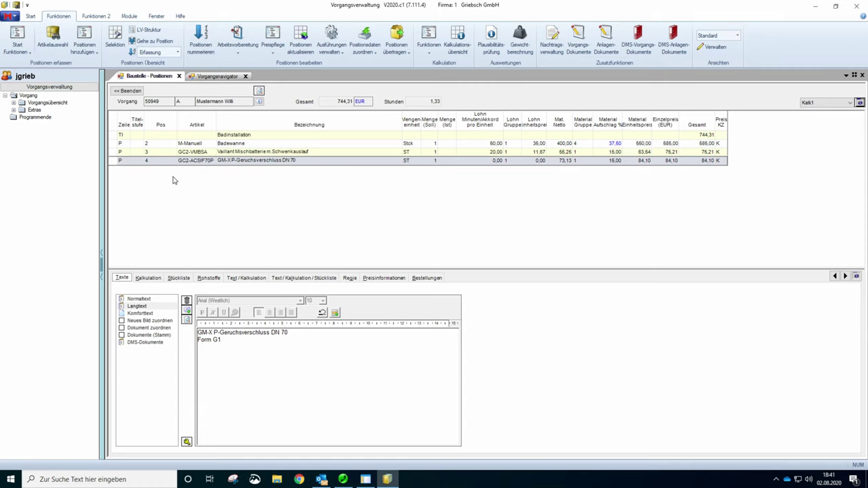
- Reopen the Artikel/Leistungen suchen dialog from Artikelauswahl to pick more articles
left_click(53, 46)
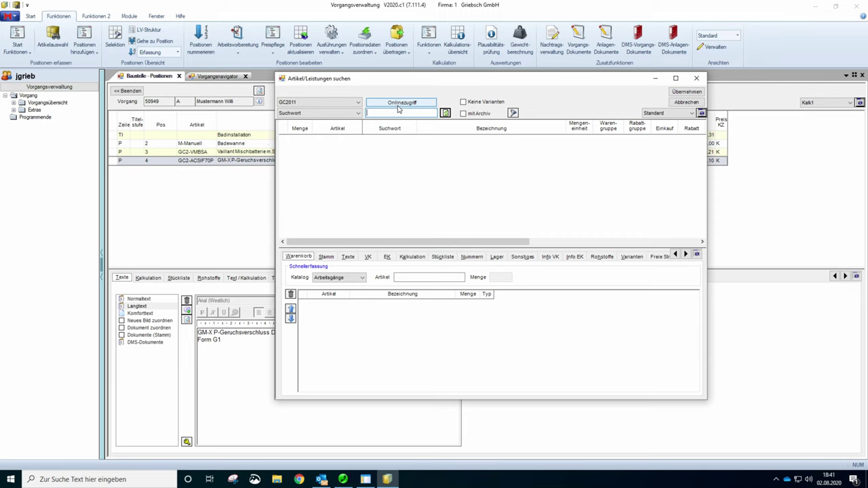
- Search GC Online Plus for 'Spiegelschrank' and add one ONSPIV080 mirror cabinet to the basket
left_click(401, 103)
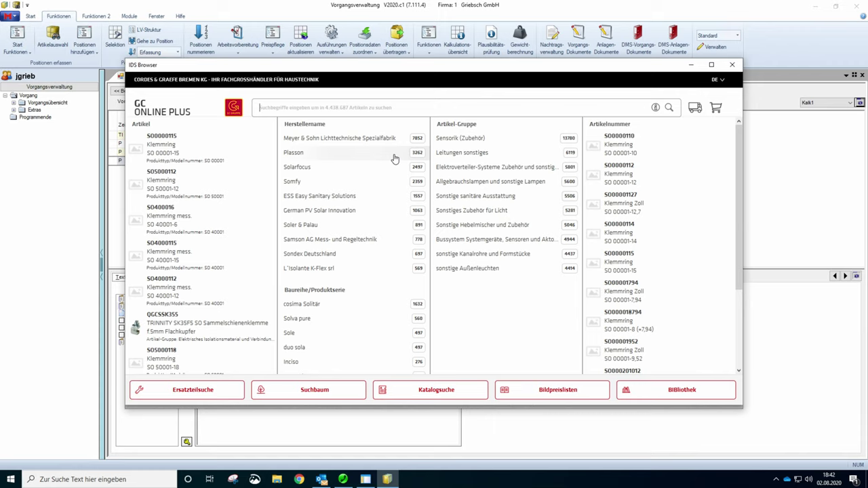
type("pie")
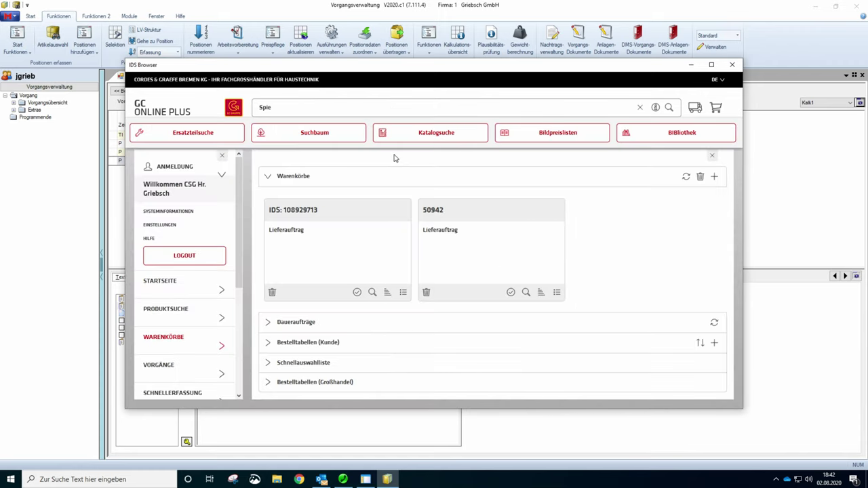
type("gelschrank")
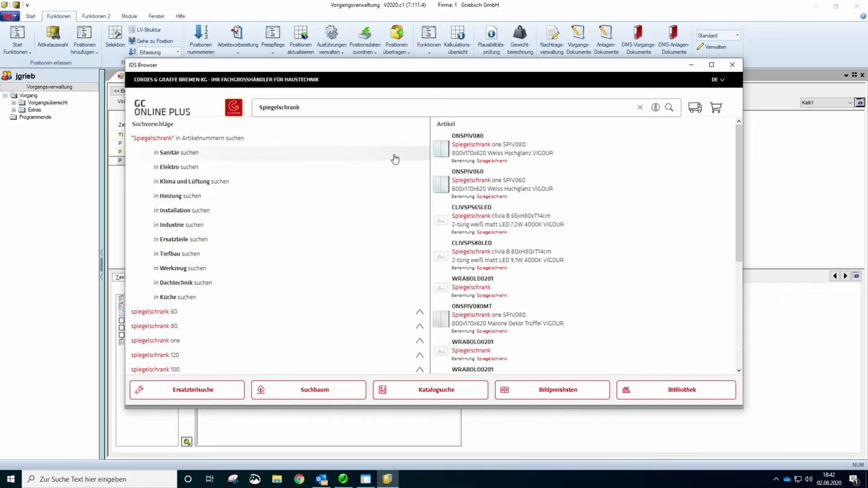
left_click(476, 149)
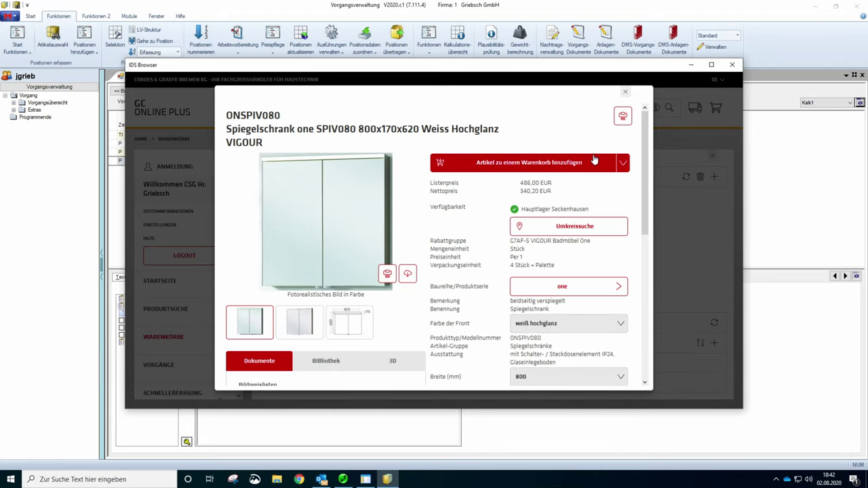
left_click(543, 163)
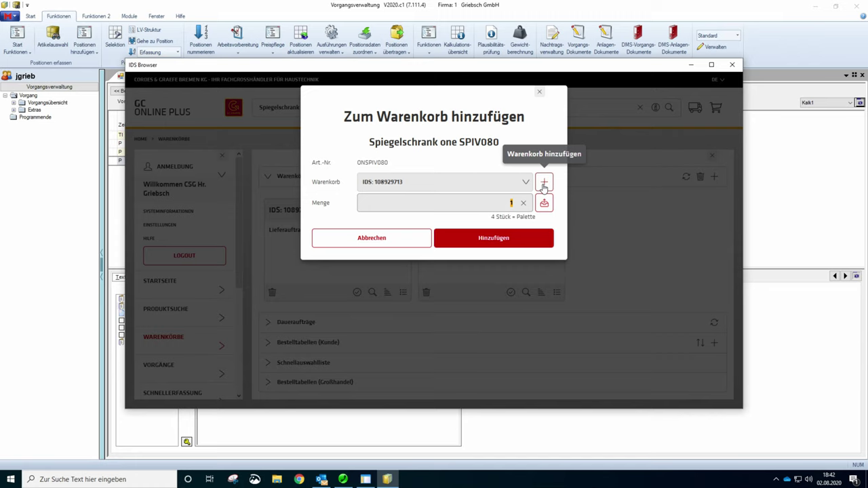
left_click(497, 245)
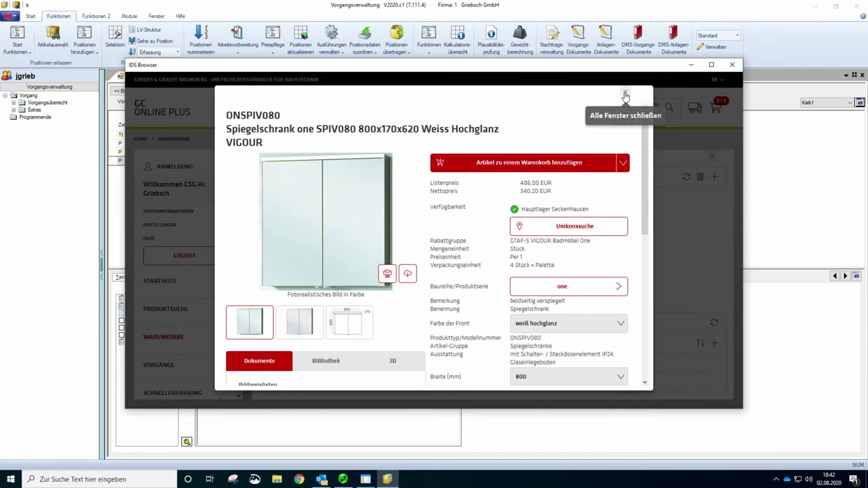
left_click(625, 91)
mouse_move(722, 107)
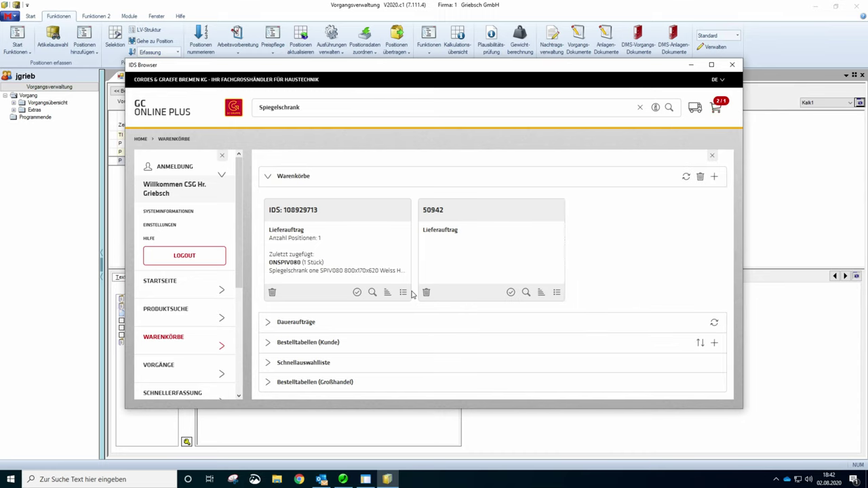
- Search 'Waschtisch' and add one VO60 washbasin to the basket
left_click(280, 107)
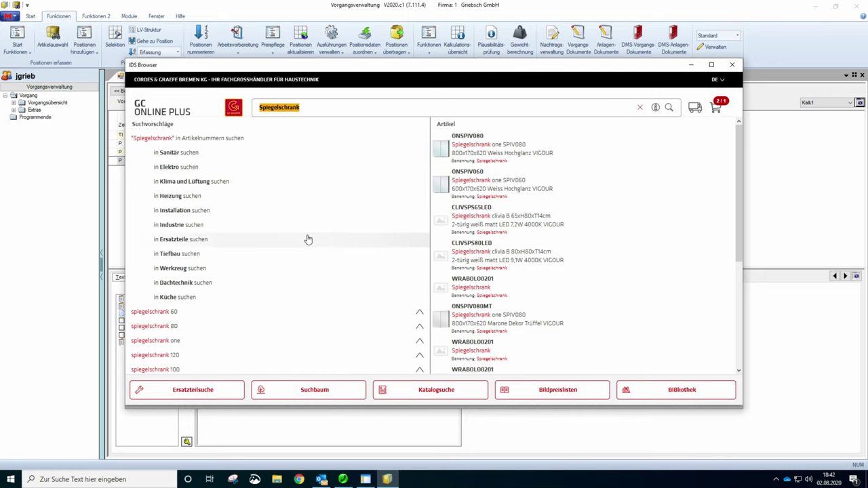
type("Wasc")
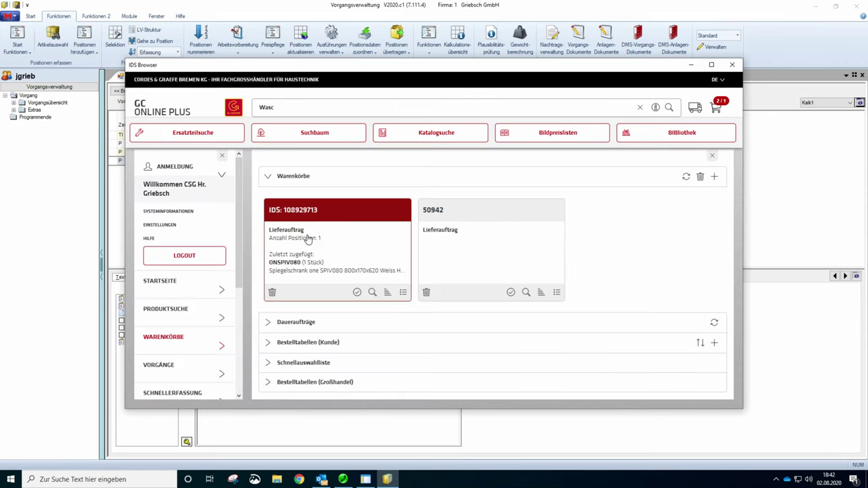
type("htisch")
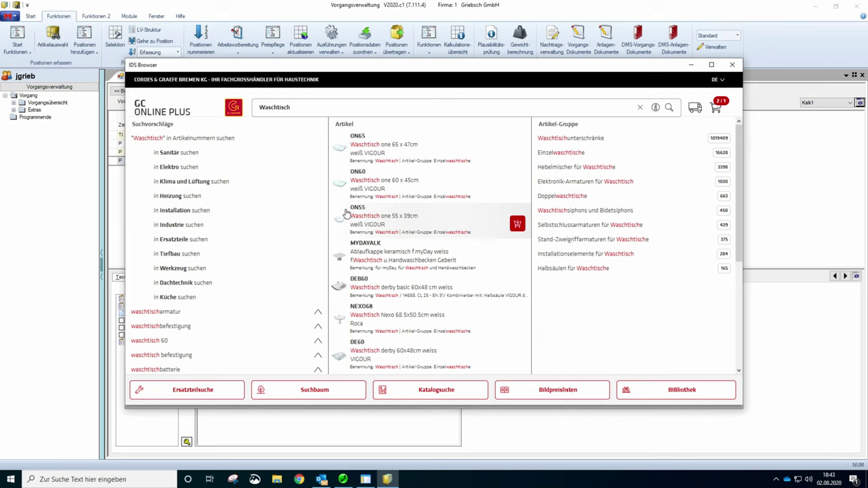
left_click(549, 155)
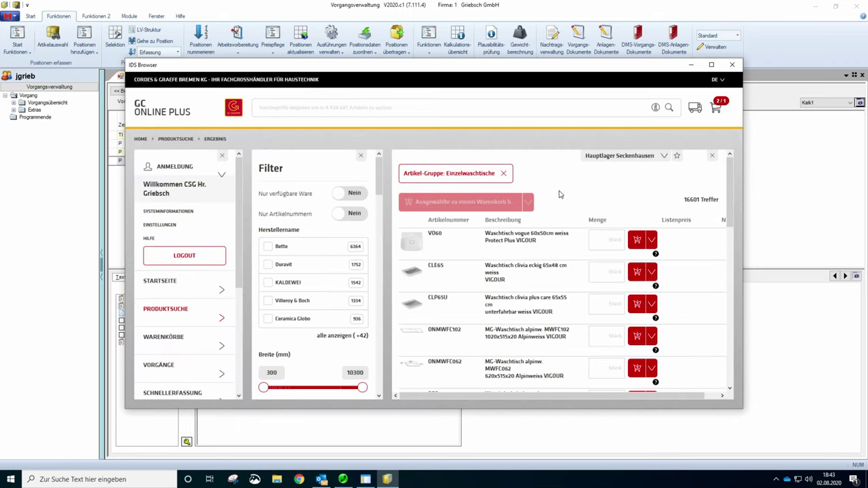
left_click(636, 242)
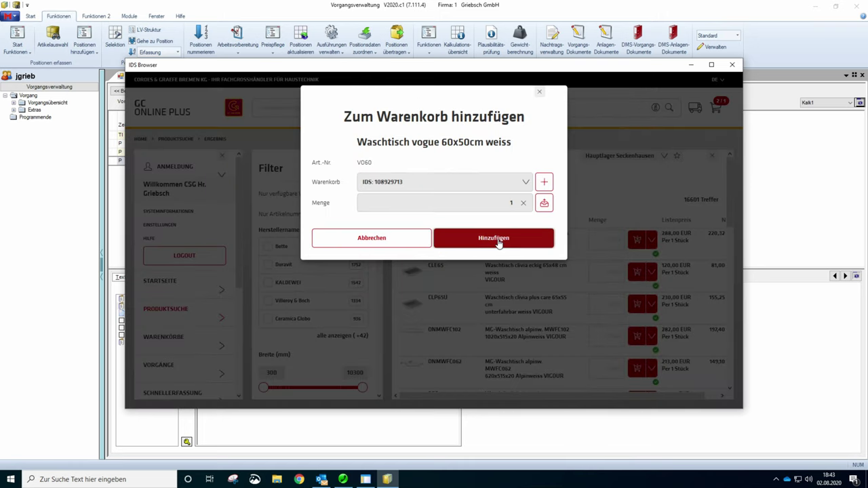
left_click(499, 242)
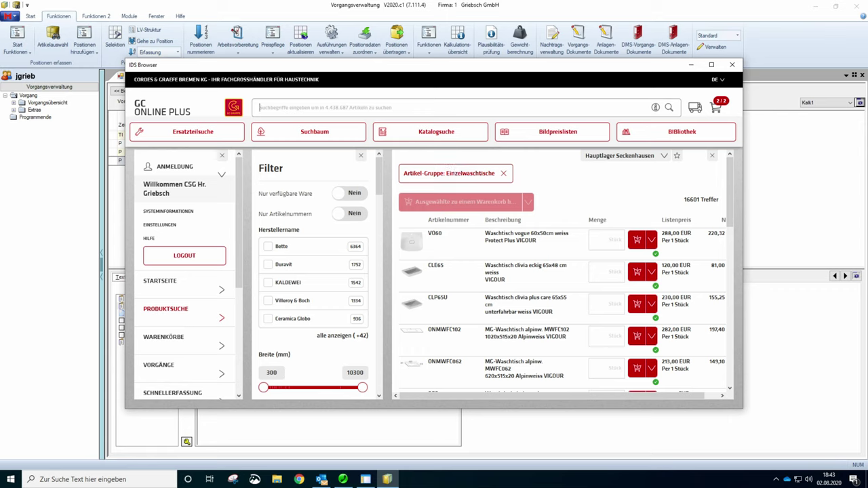
- Search 'Standfuss' and add the Rittal Standfuss Q6106500 to the basket
type("Stabnd")
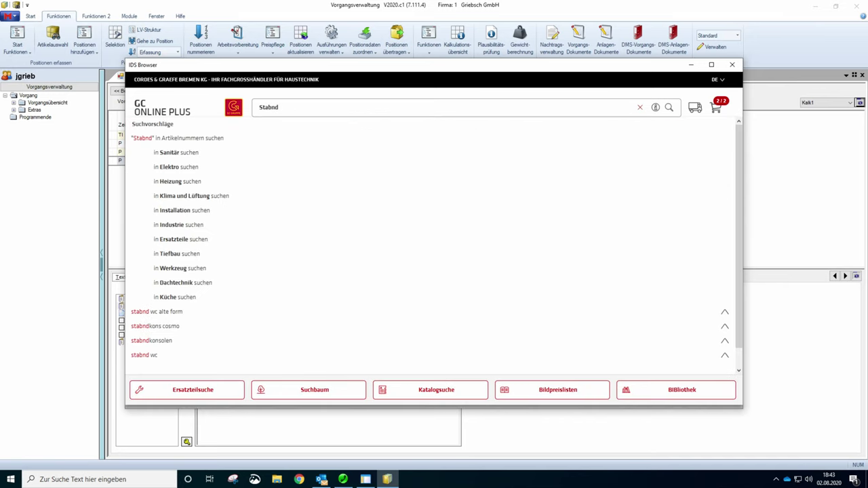
key("BackSpace")
key("BackSpace")
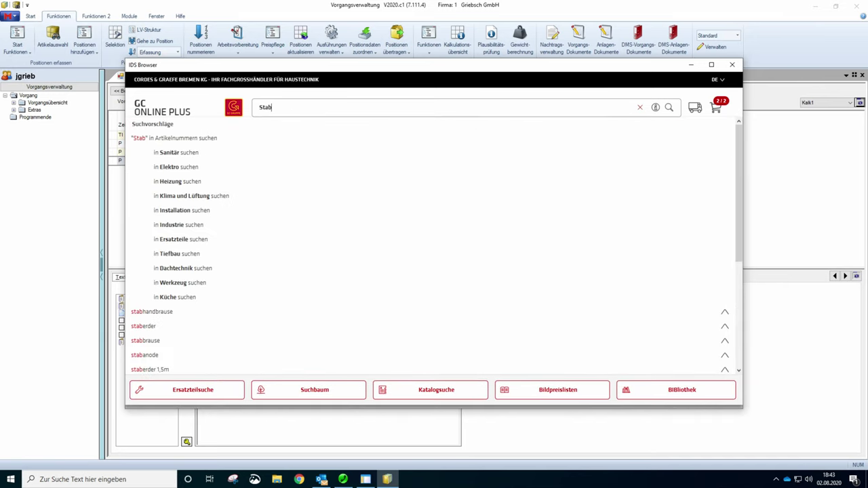
type("ndfuss")
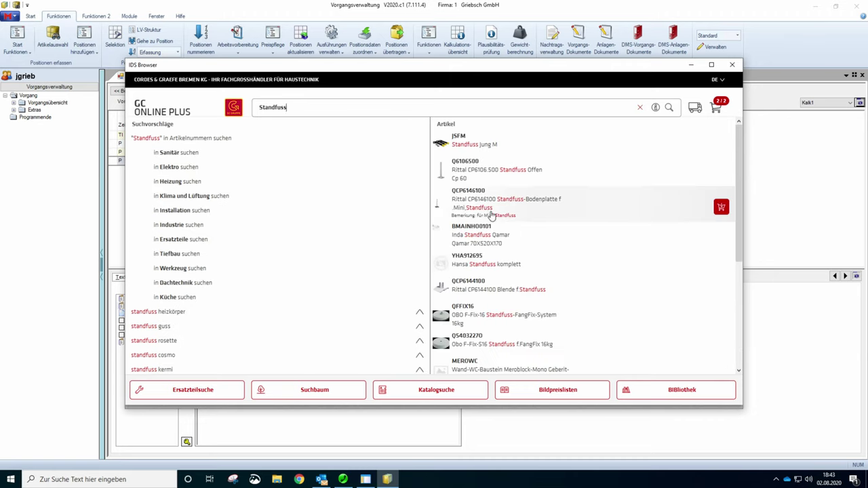
left_click(460, 177)
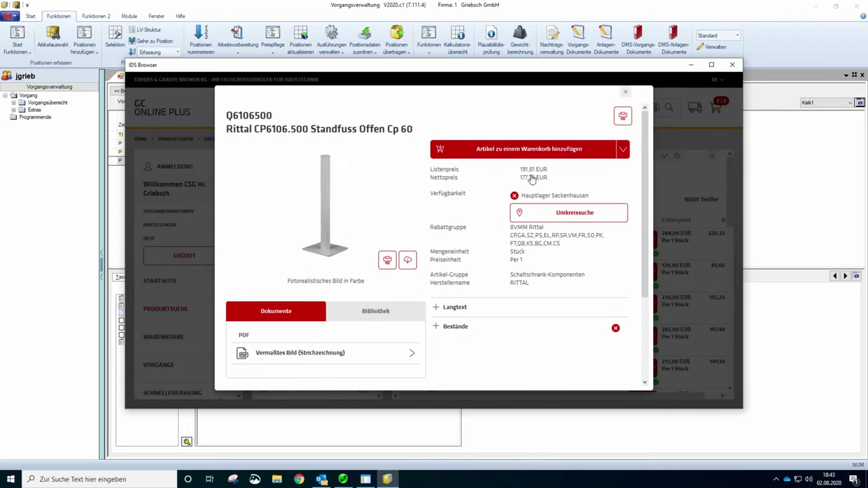
left_click(543, 149)
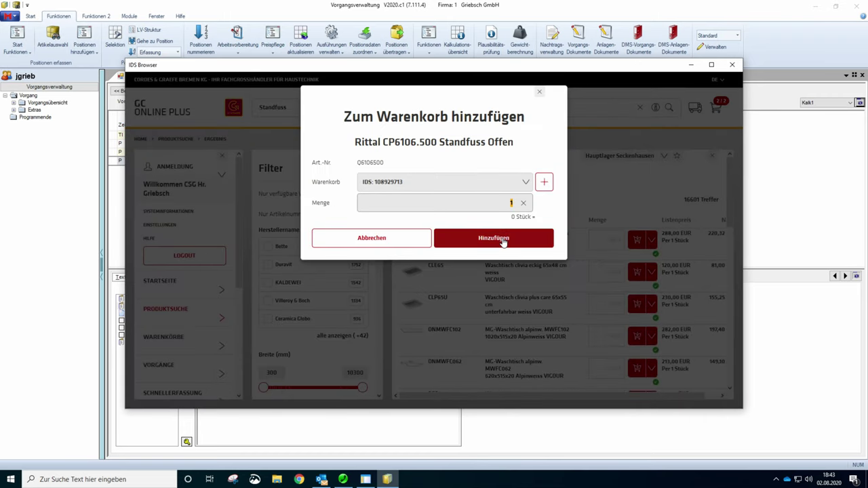
key("Return")
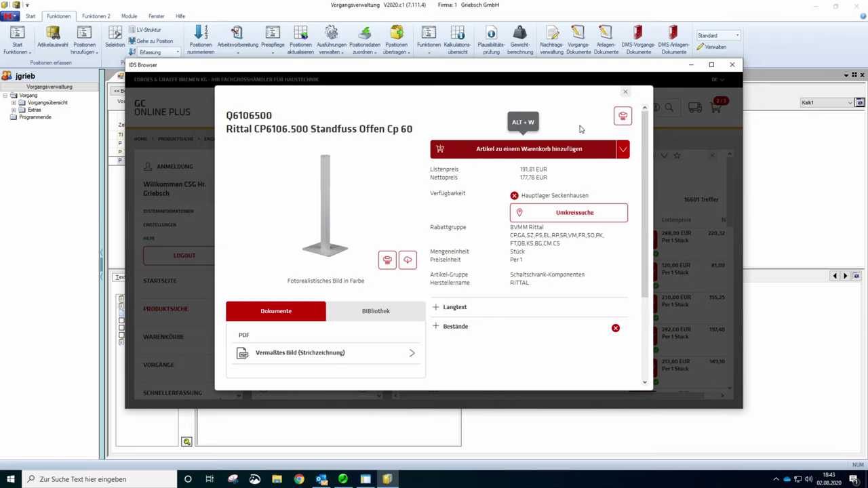
left_click(626, 92)
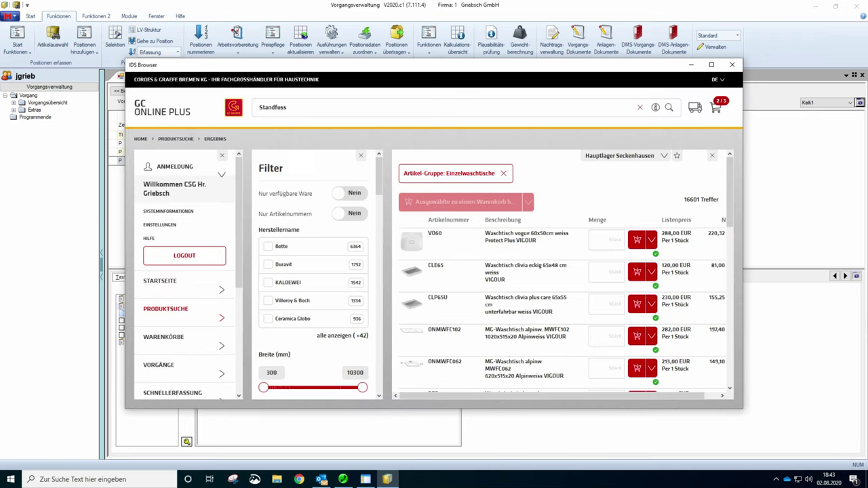
- Search 'Mischbatterie' and add the VA434 ND-Mischbatterie Vaillant VNO 2 to the cart
left_click(272, 108)
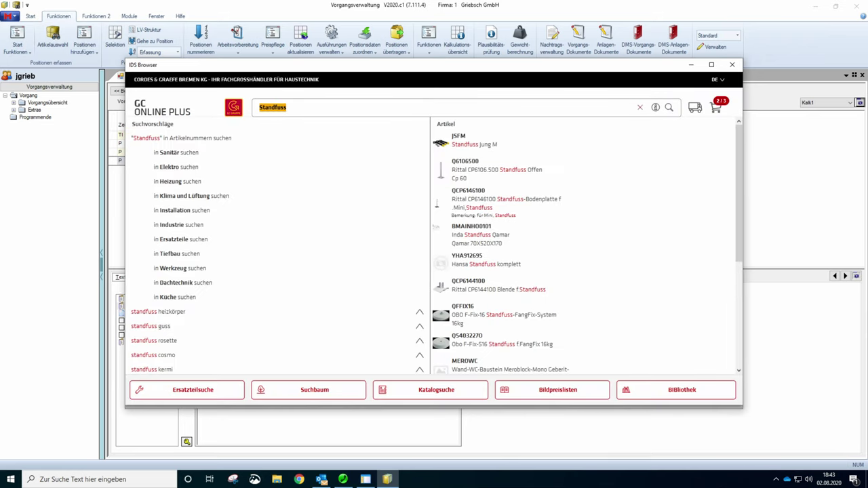
type("Mischba")
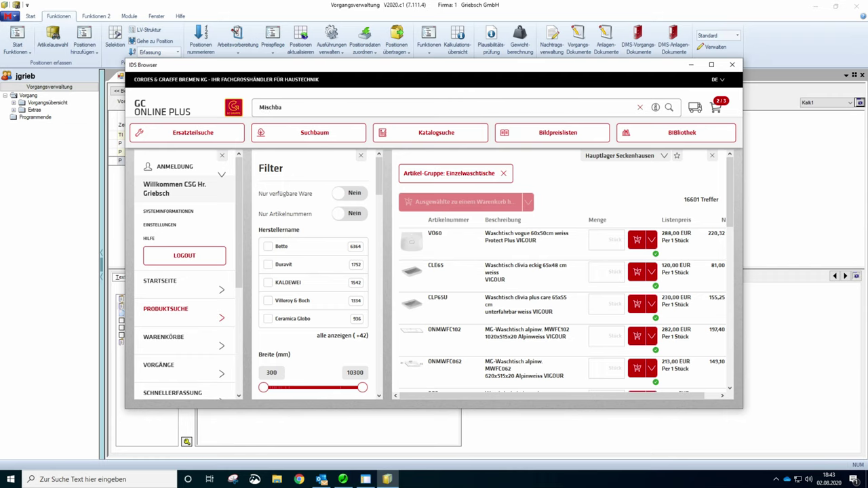
type("tterie")
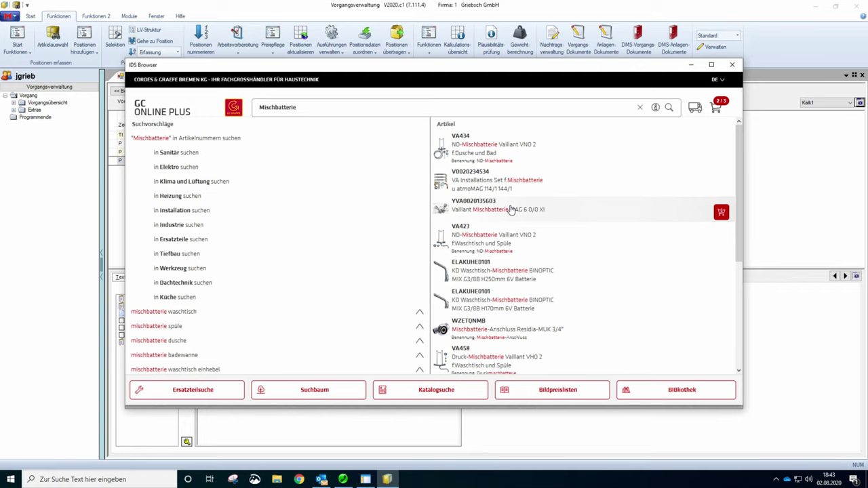
left_click(475, 147)
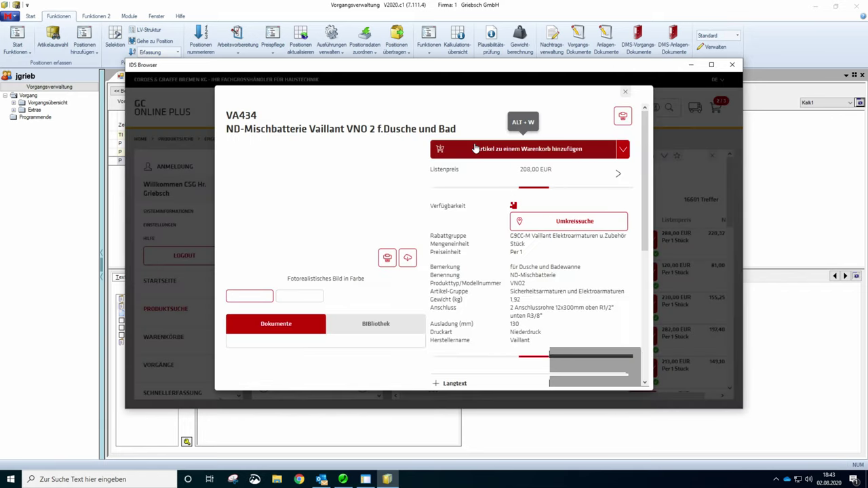
left_click(559, 151)
left_click(496, 240)
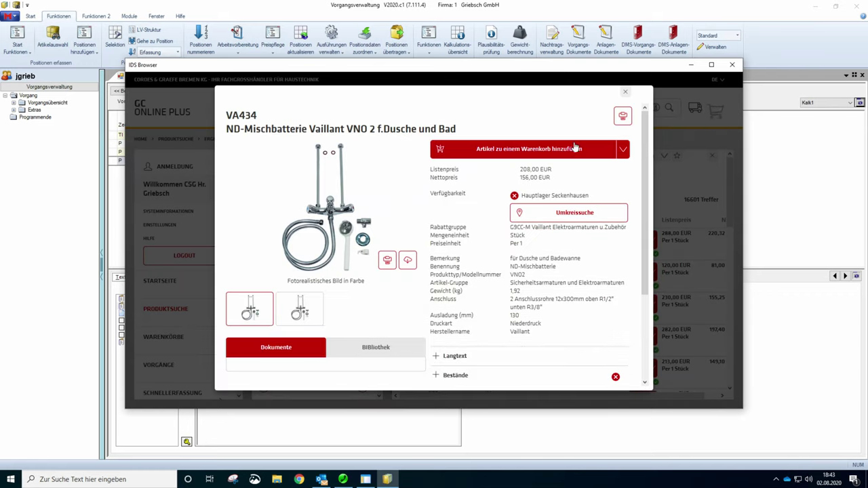
left_click(626, 94)
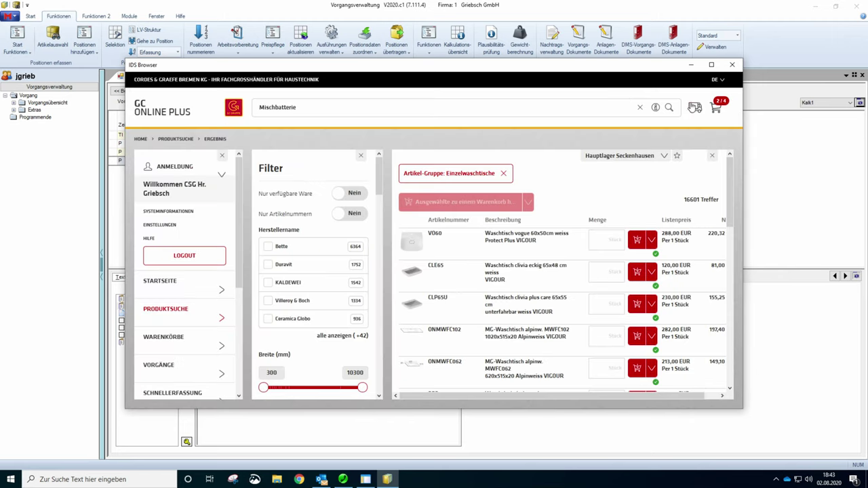
left_click(716, 106)
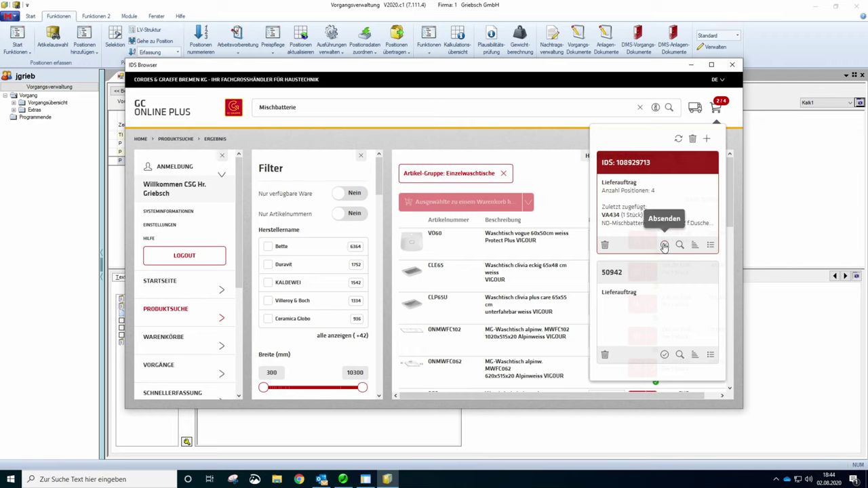
- Submit the IDS cart via Senden IDS so its articles become offer positions 5–8
left_click(664, 246)
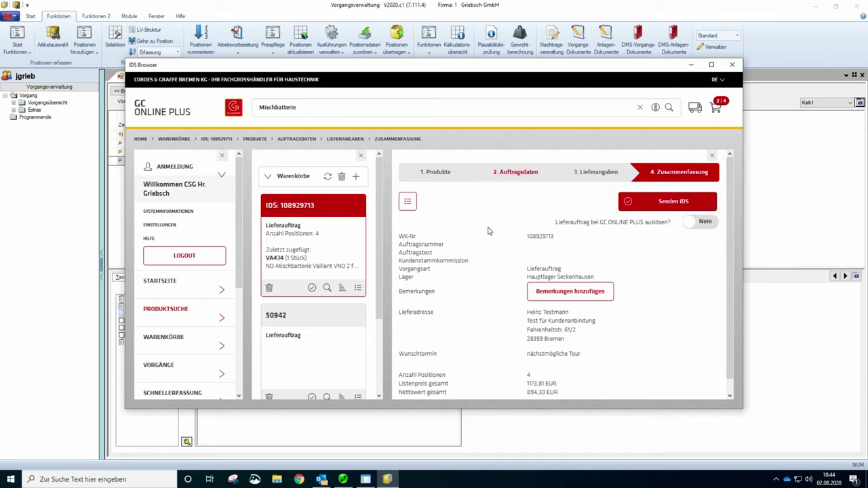
left_click(669, 203)
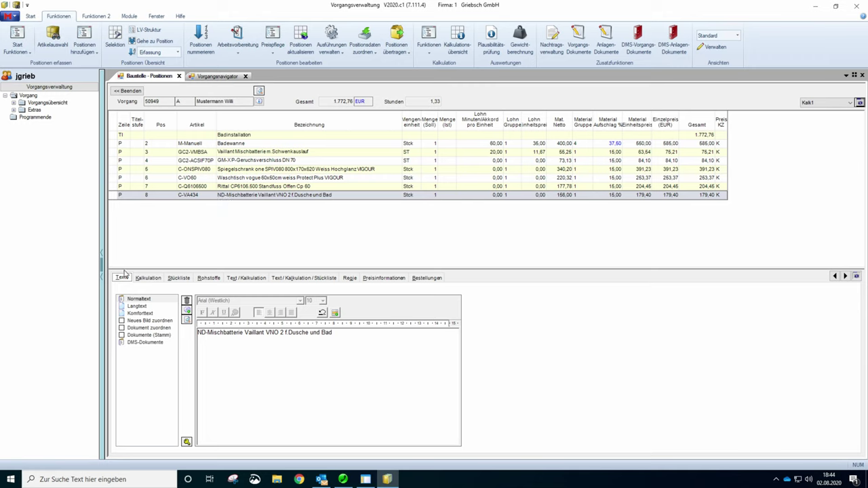
- Fill the Lohn Minuten column of positions 4–8 with 10, 30, 30, 20 and 15
left_click(483, 161)
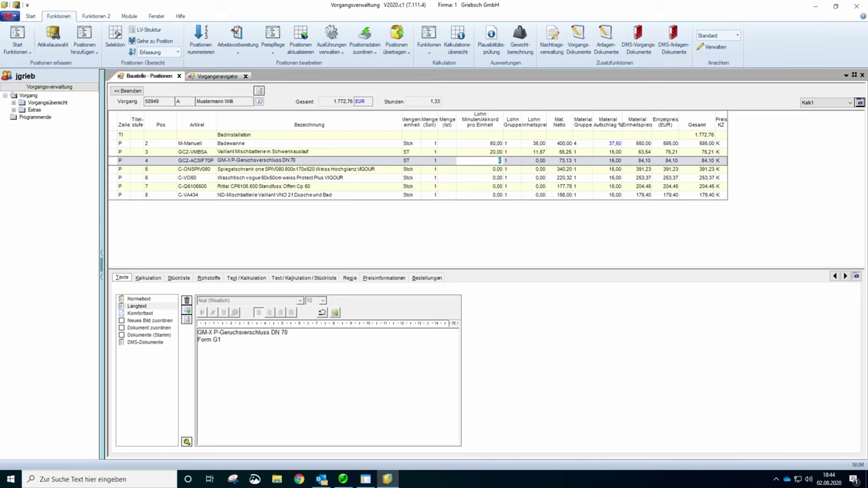
key("Return")
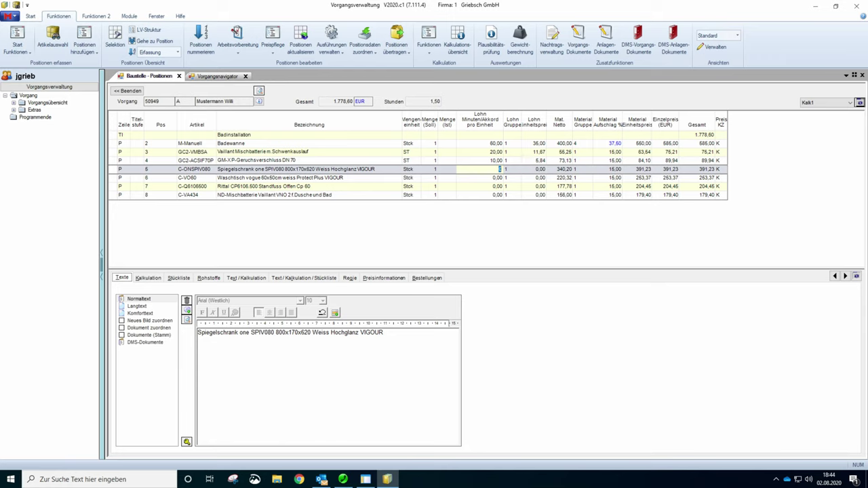
key("Return")
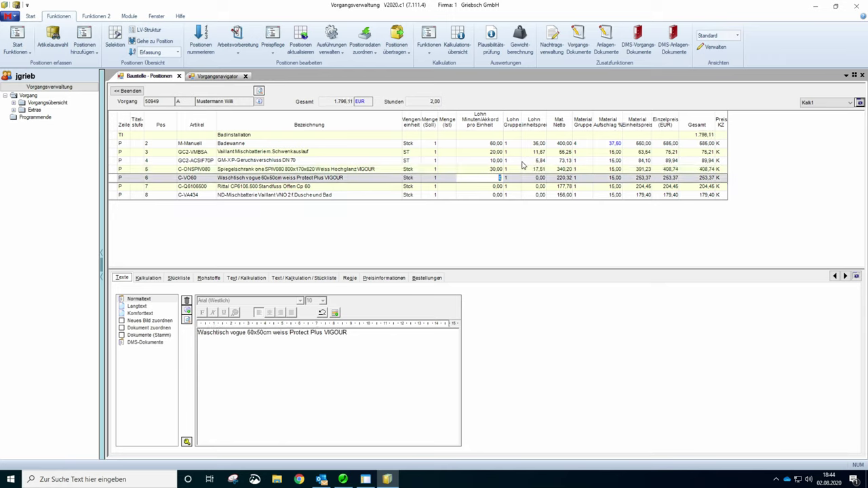
type("30")
key("Return")
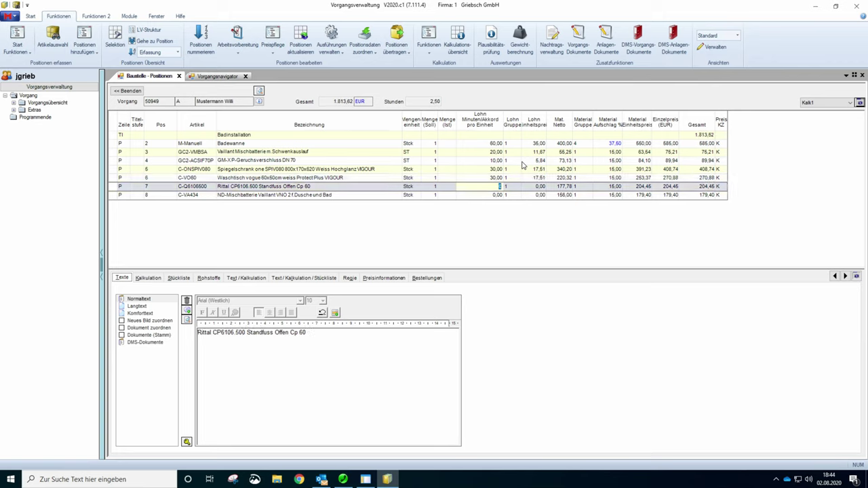
type("20")
key("Return")
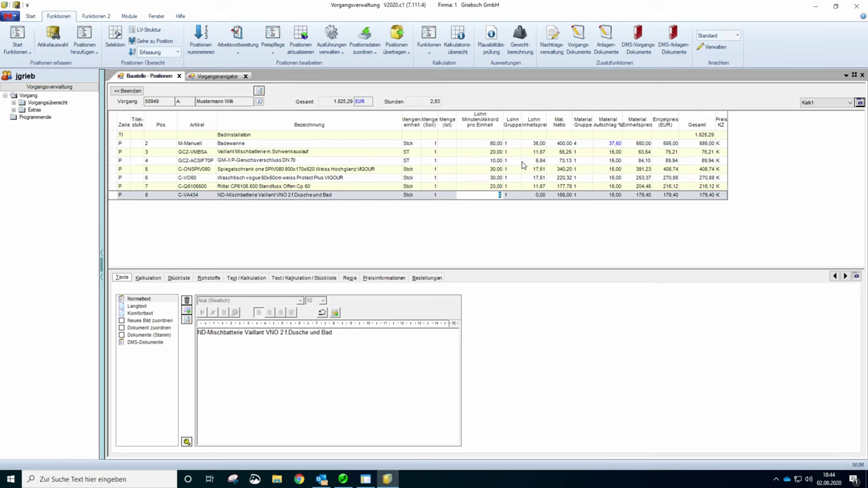
type("15,00")
left_click(495, 169)
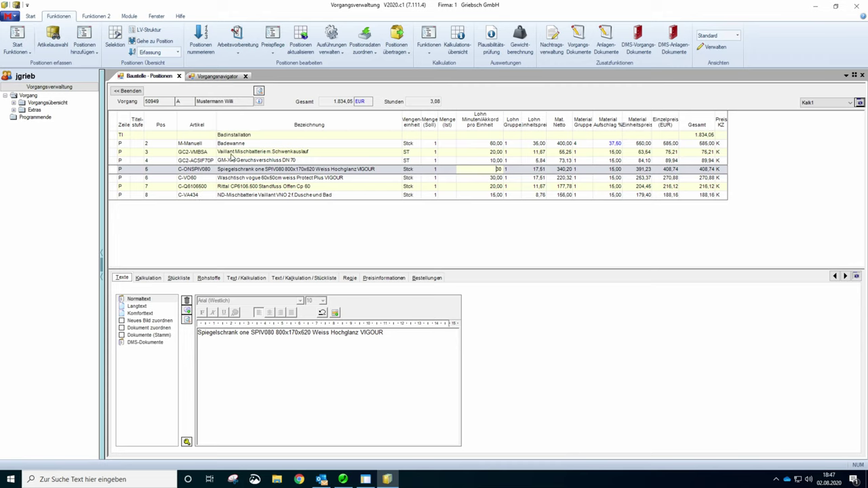
- Insert a WA group-start row above the Badewanne position
left_click(114, 143)
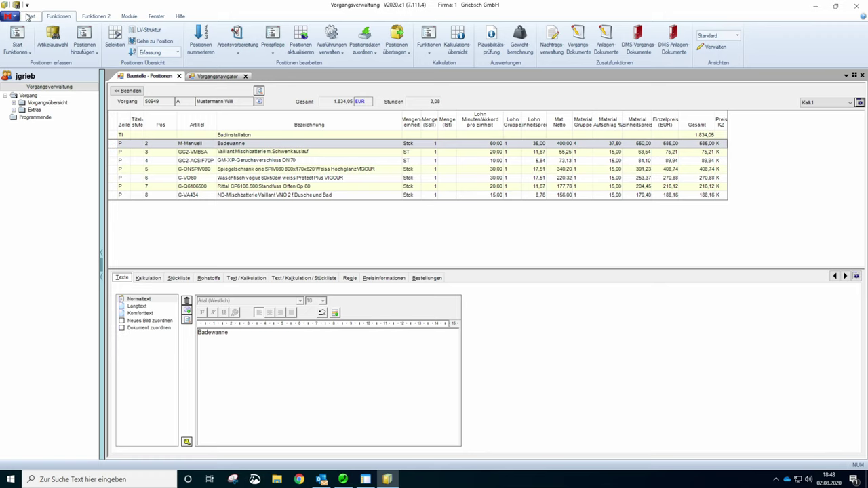
left_click(29, 16)
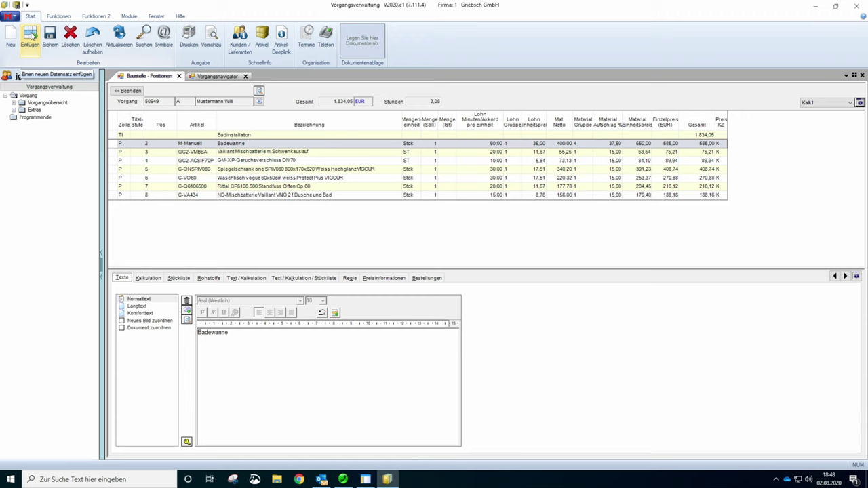
left_click(31, 35)
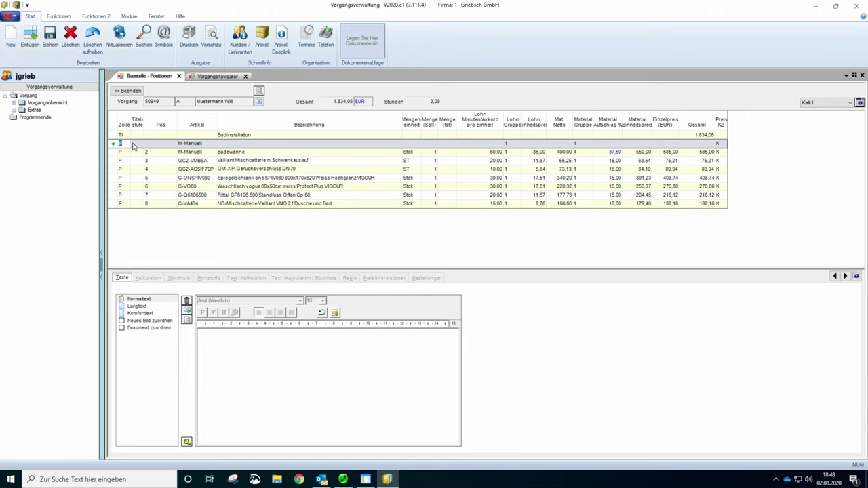
type("WA")
key("Return")
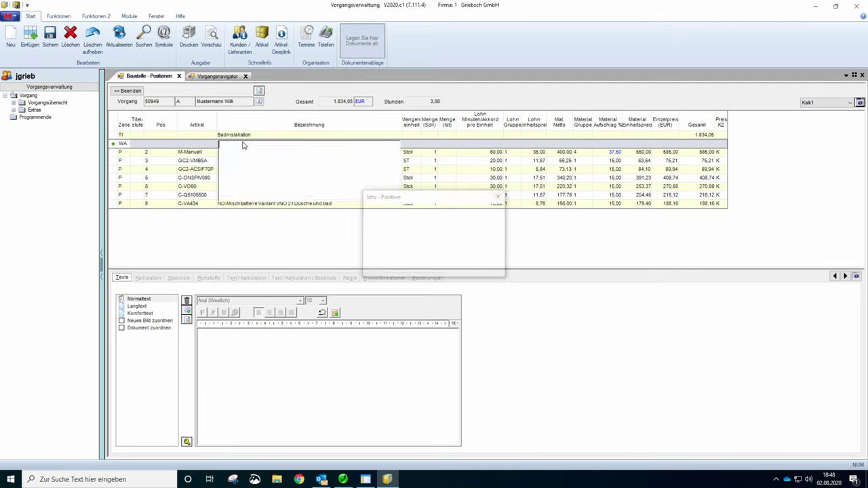
- Title the group 'Badewanne komplett' and show quantities without unit or total prices
left_click(372, 216)
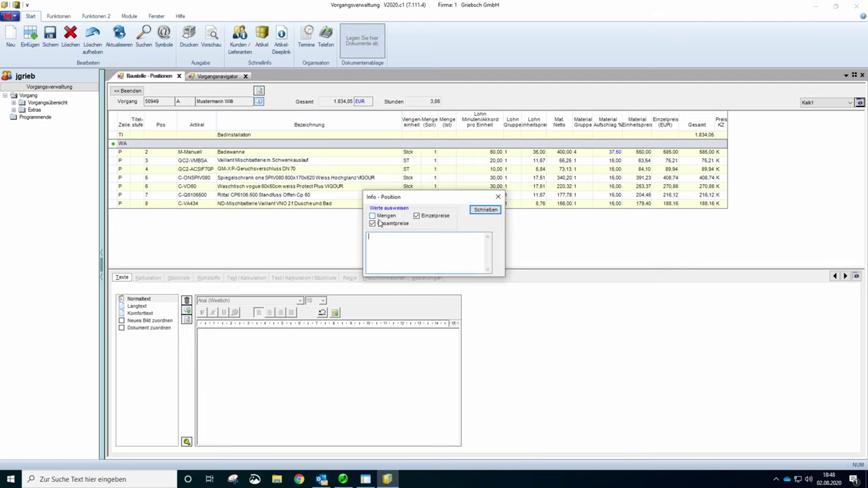
type("Badewanne komplett")
left_click(372, 224)
left_click(417, 215)
left_click(372, 216)
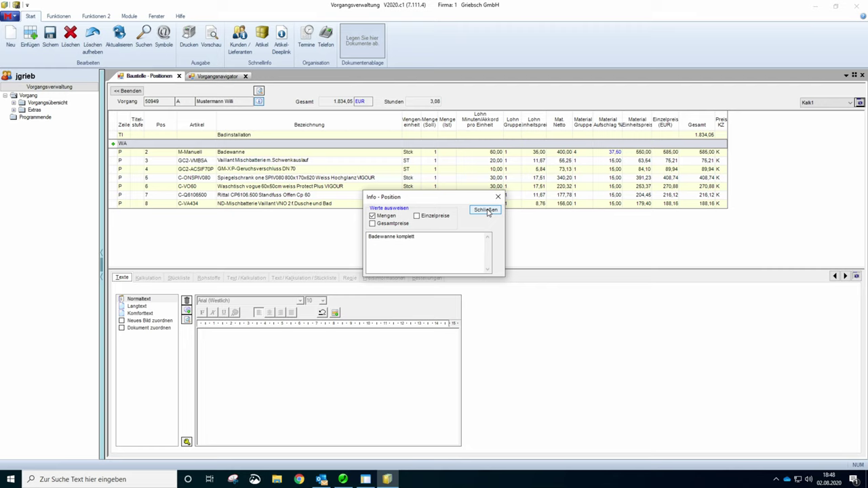
left_click(485, 210)
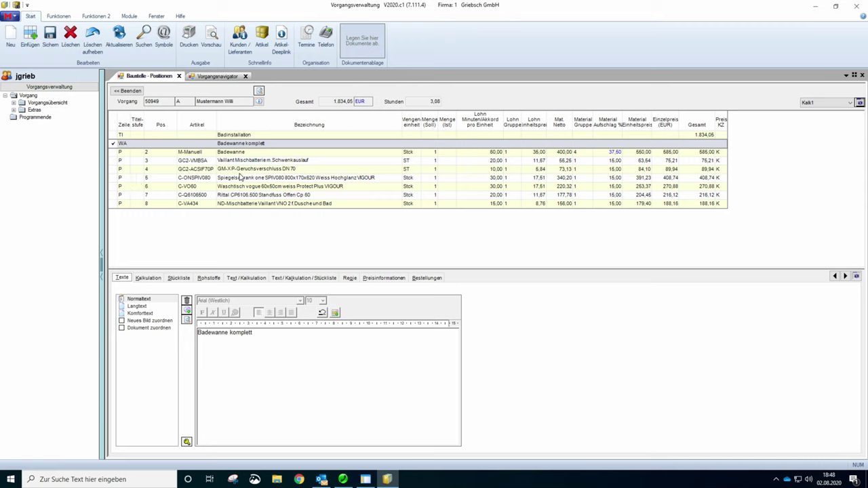
- Insert a WE sum line 'Summe Badewanne komplett' above Spiegelschrank and calculate its total
left_click(116, 179)
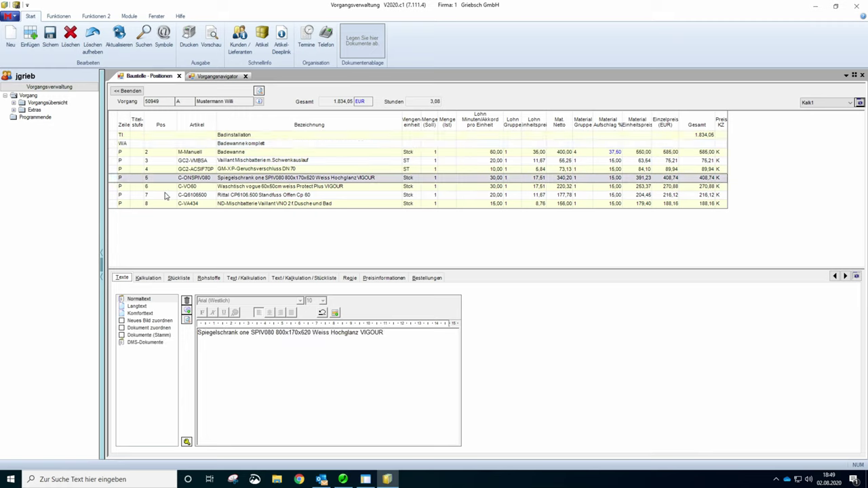
left_click(30, 36)
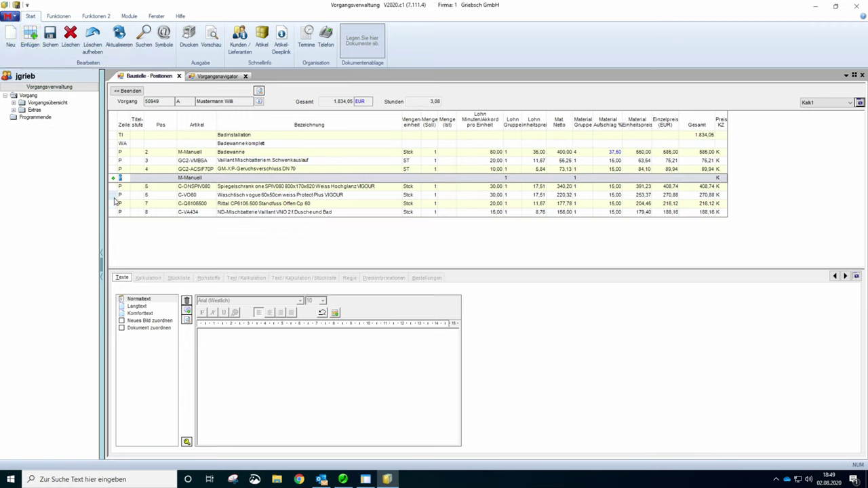
type("WE")
key("Return")
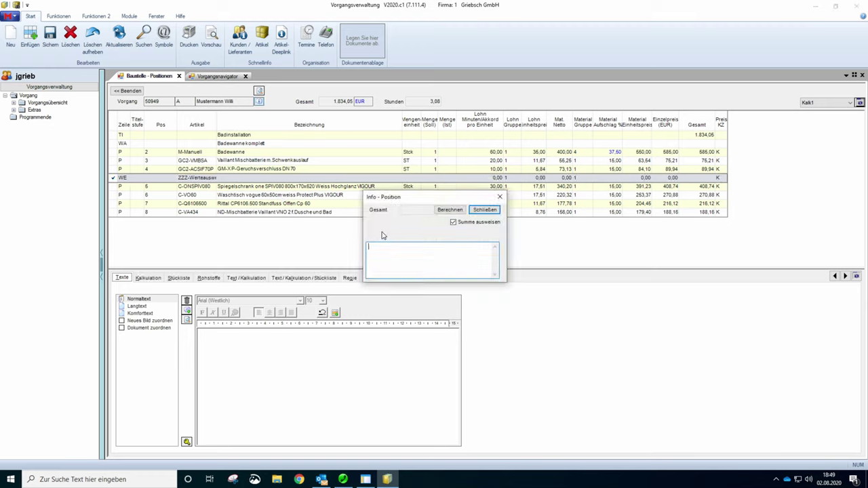
type("Summe Badewanne komplett")
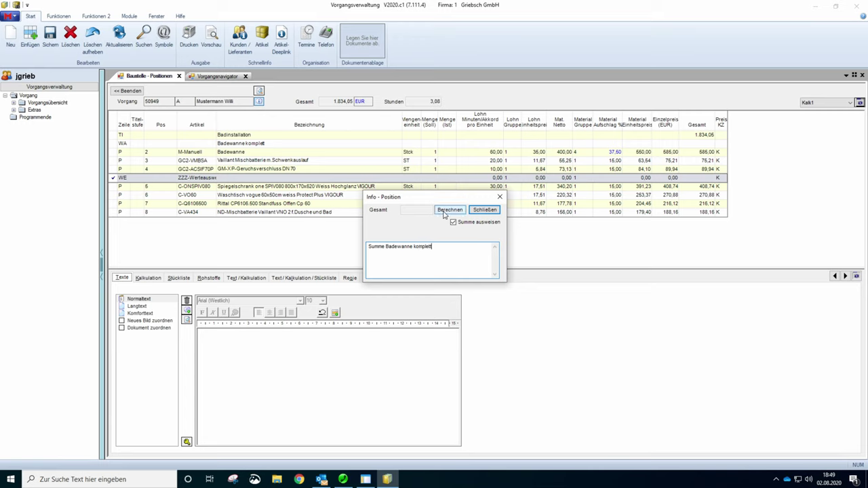
left_click(448, 211)
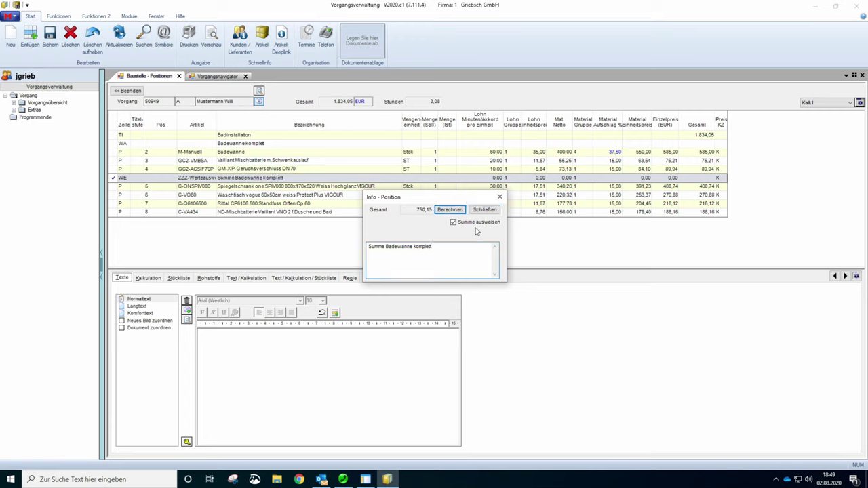
left_click(485, 211)
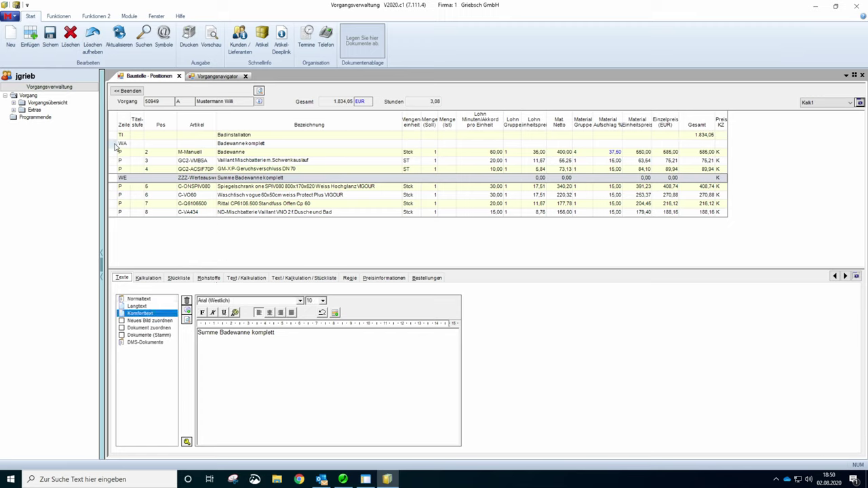
- Switch the Badewanne komplett heading to formatted Komforttext and select its text
left_click(117, 144)
left_click_drag(254, 333, 198, 332)
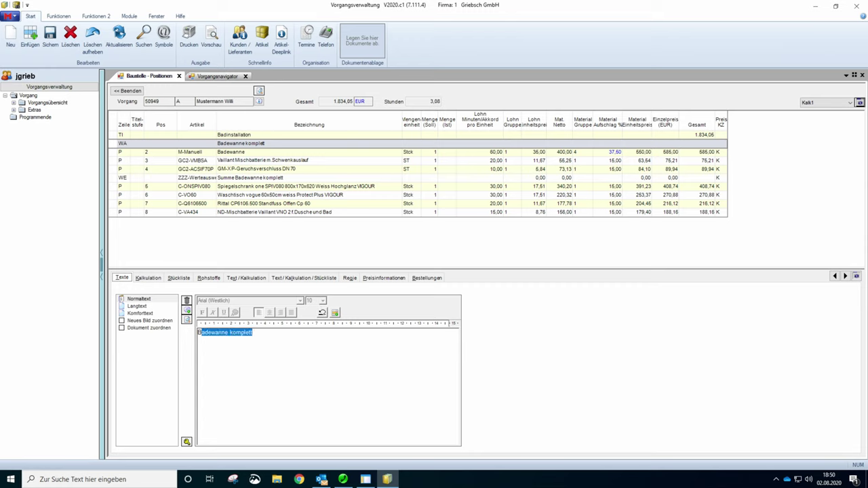
left_click(148, 315)
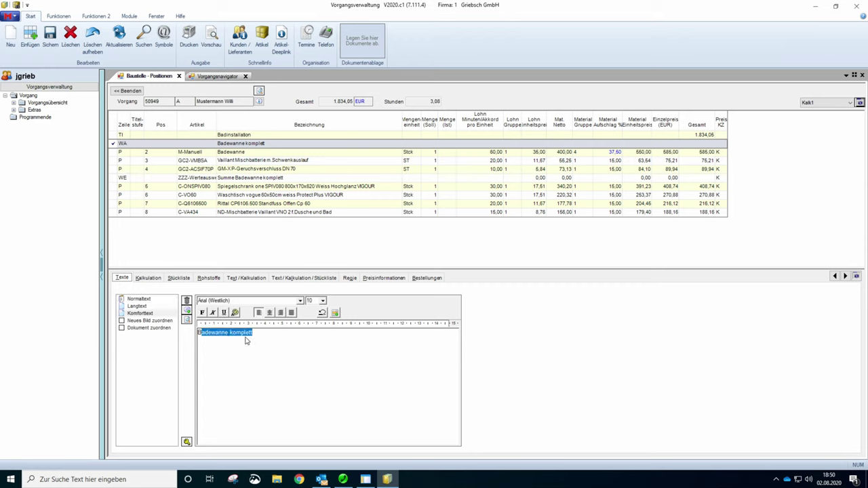
key("End")
left_click_drag(253, 333, 197, 332)
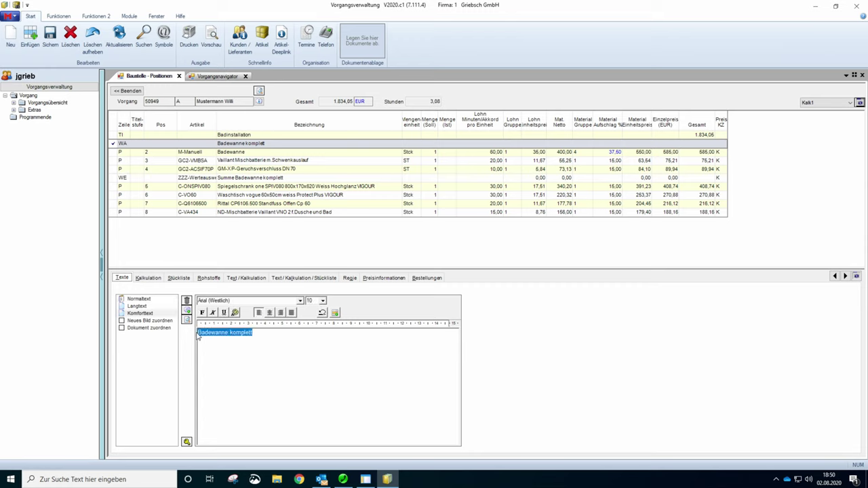
- Make the 'Summe Badewanne komplett' subtotal text bold and preview the offer
left_click(112, 181)
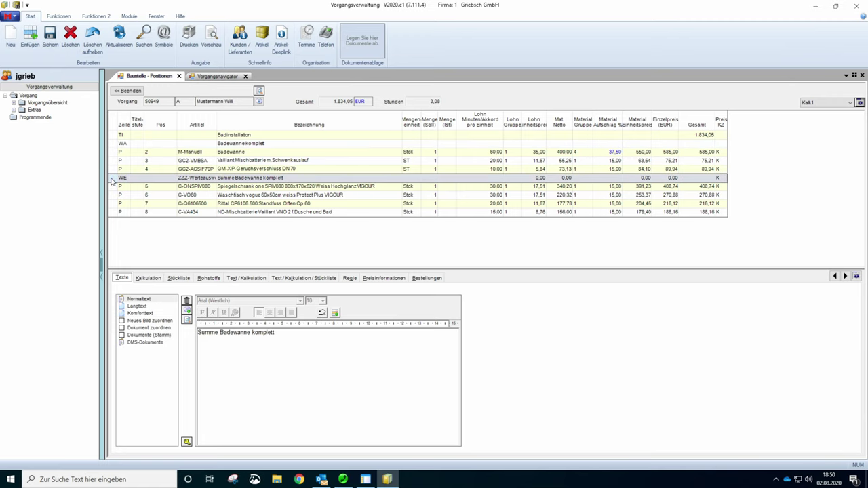
left_click(148, 315)
left_click_drag(274, 333, 198, 332)
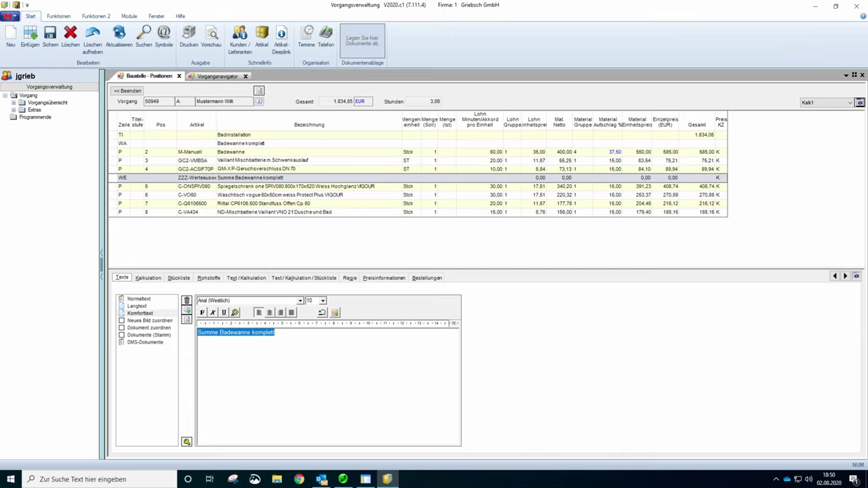
left_click(202, 312)
left_click(211, 72)
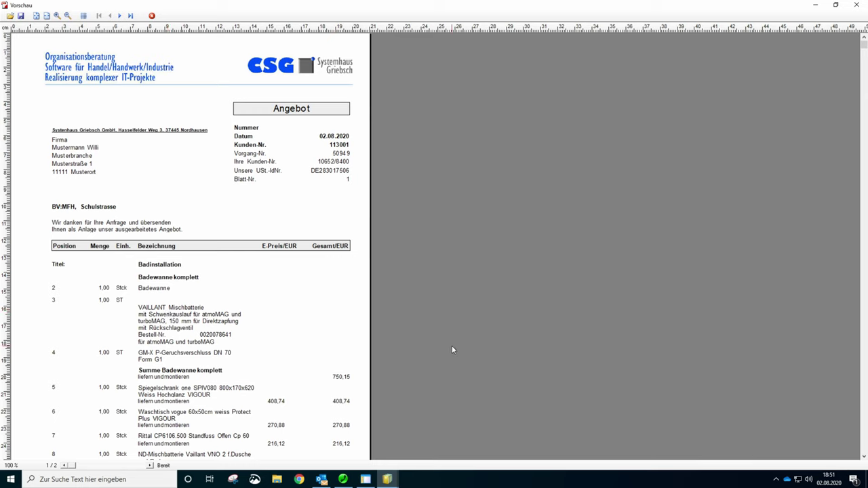
left_click(856, 6)
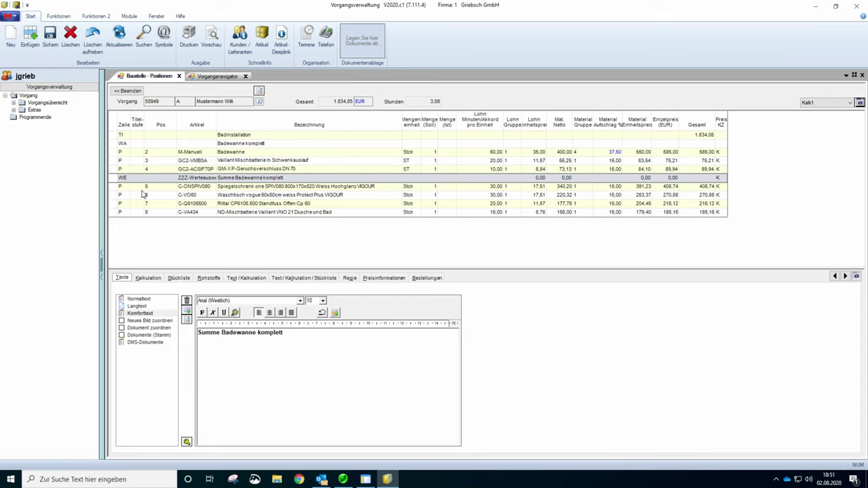
- Delete positions 5–8 from the offer and save
left_click(116, 187)
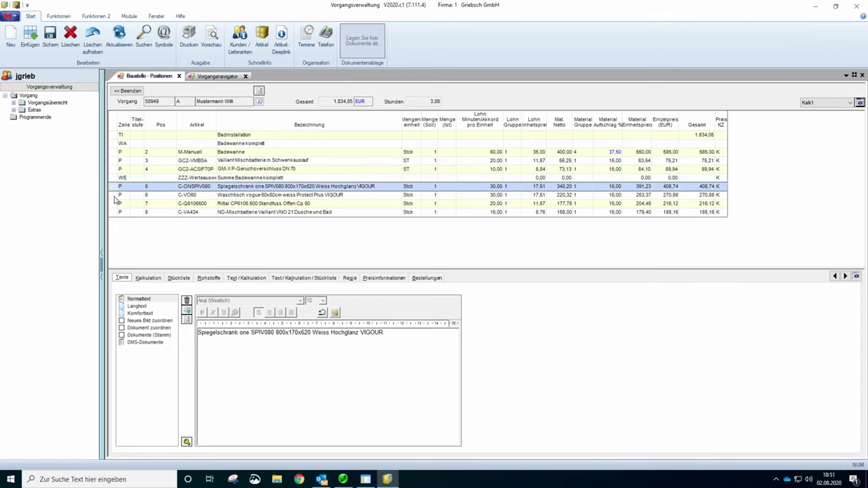
left_click(118, 212, "shift")
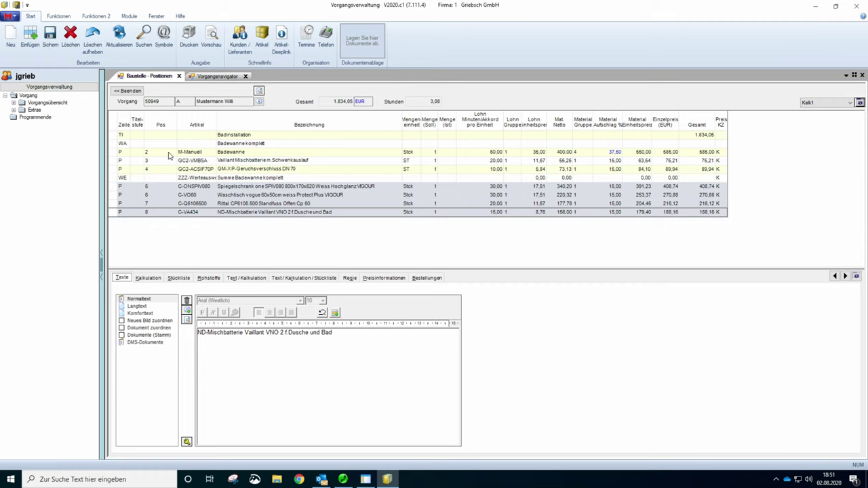
left_click(71, 38)
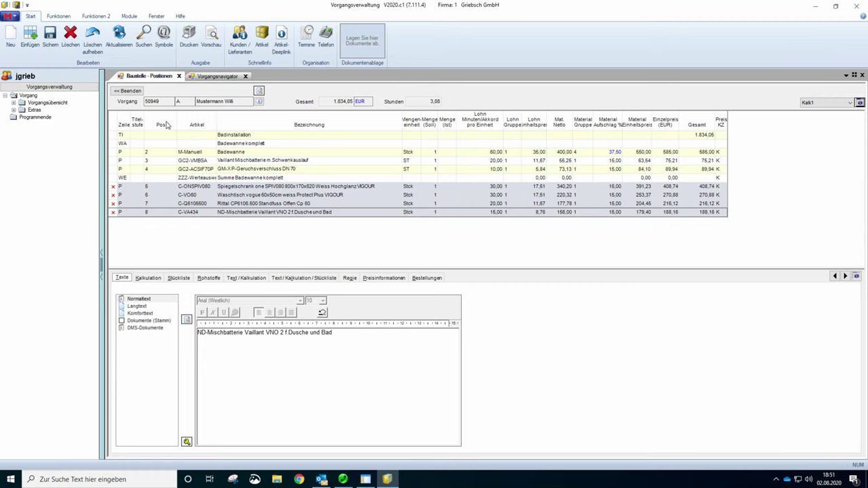
left_click(51, 40)
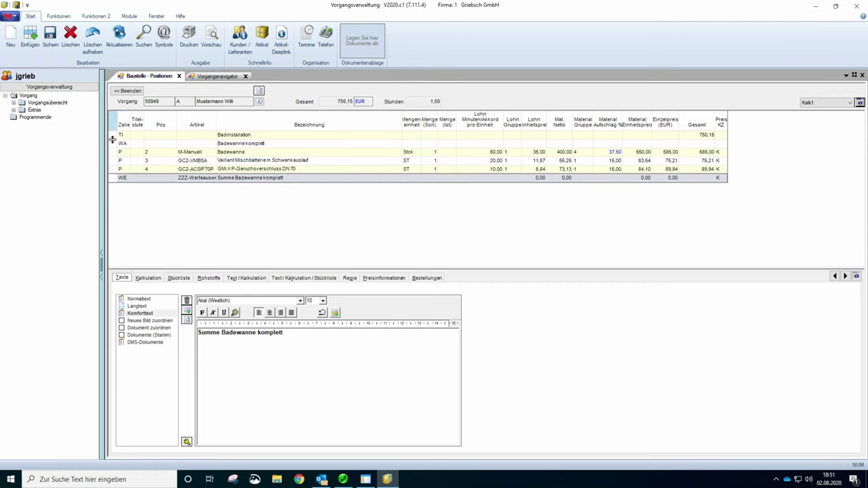
- Add manual position 5 'Waschtisch komplett bestehend aus:' and show its Stückliste
left_click(11, 38)
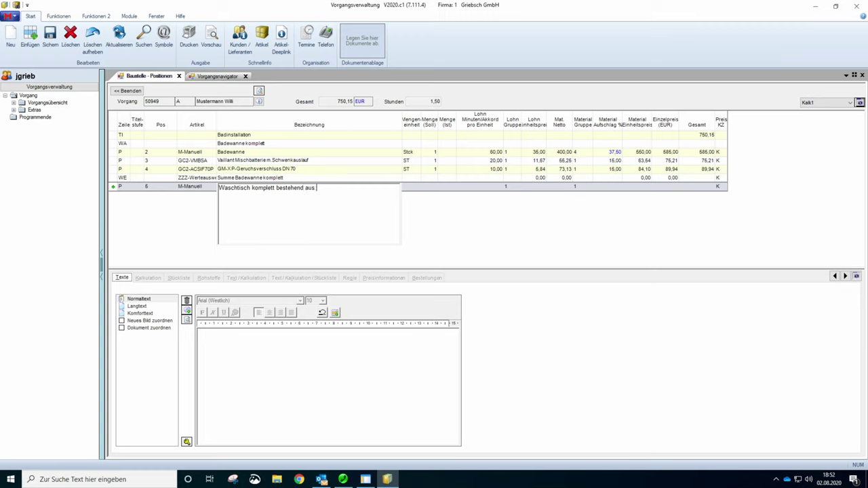
key("Return")
left_click(113, 189)
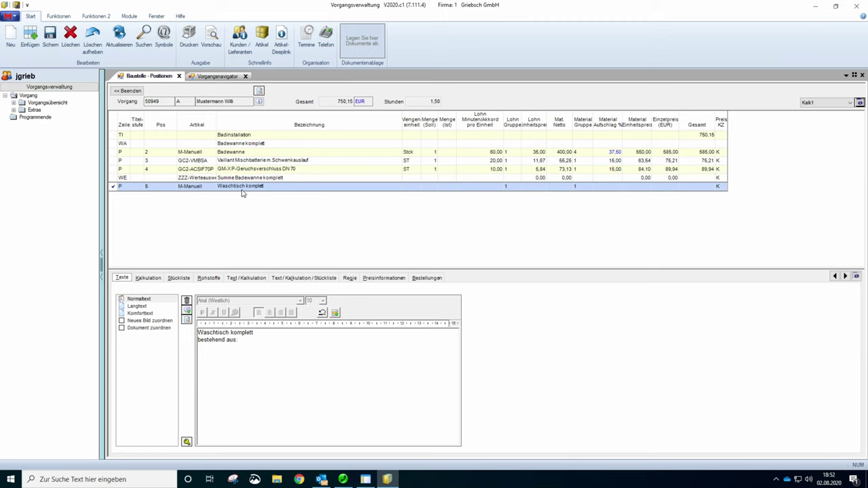
left_click(179, 279)
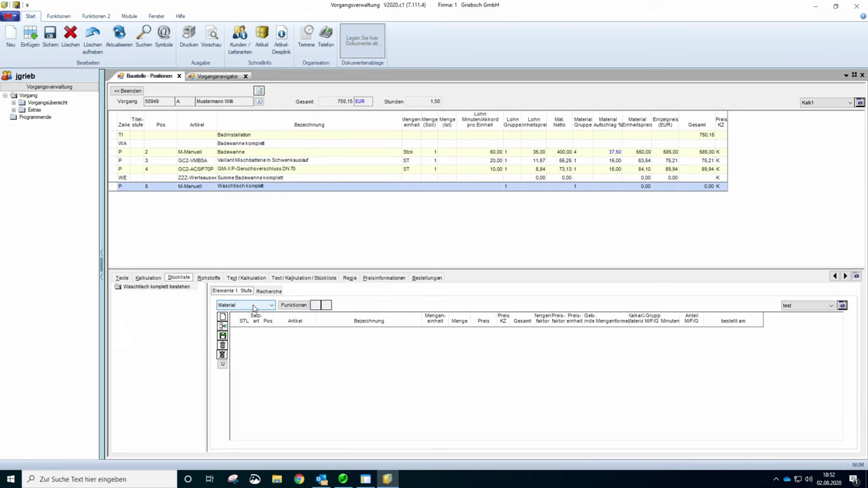
- Set the Stückliste view to Material + Lohn and launch Artikelauswahl for the parts list
left_click(252, 305)
left_click(241, 324)
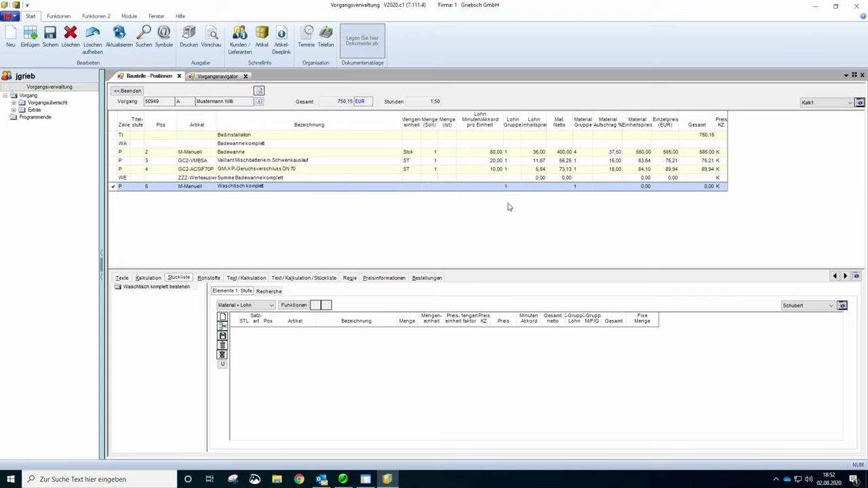
left_click(295, 307)
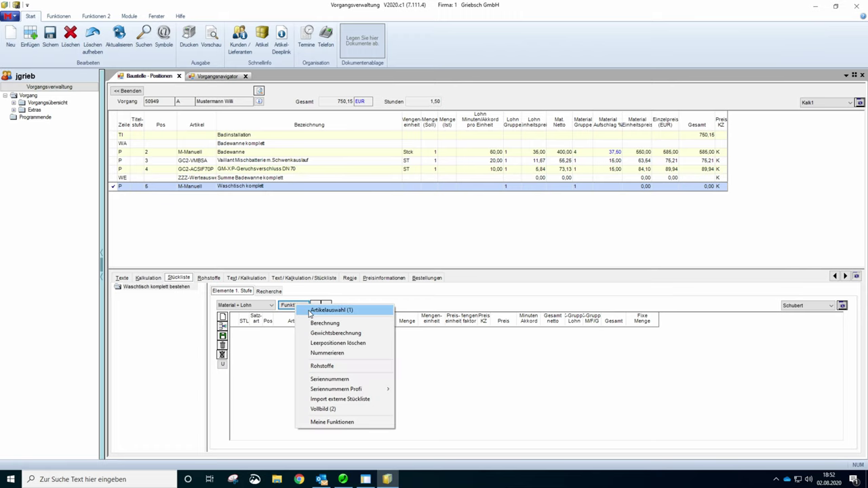
left_click(302, 311)
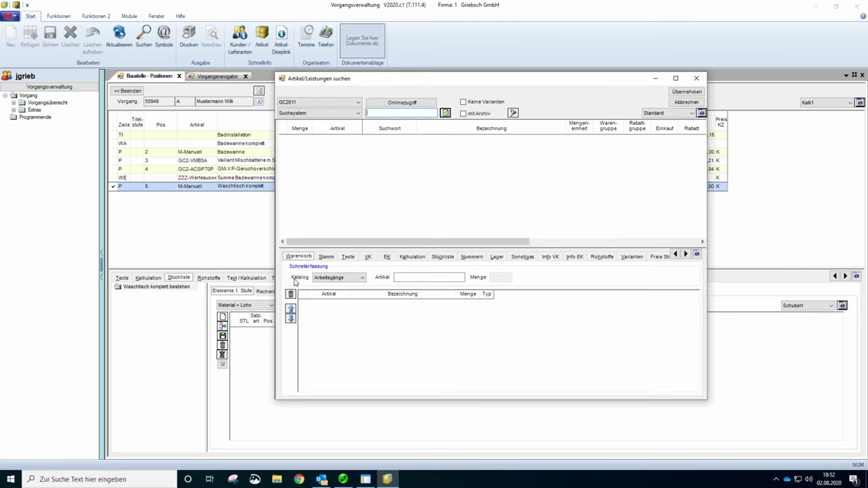
- Add the Waschtisch vogue 60x50cm (V060) from the Einzelwaschtische group to the GC Online Plus cart
left_click(402, 103)
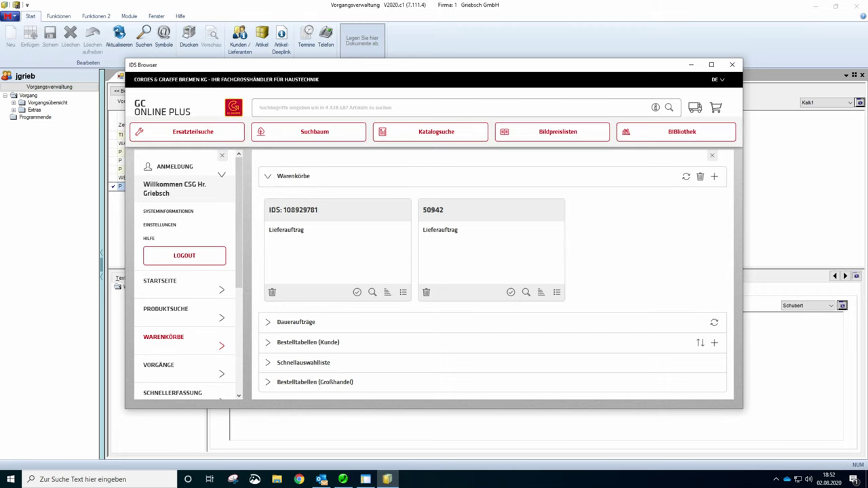
type("Waschtisch")
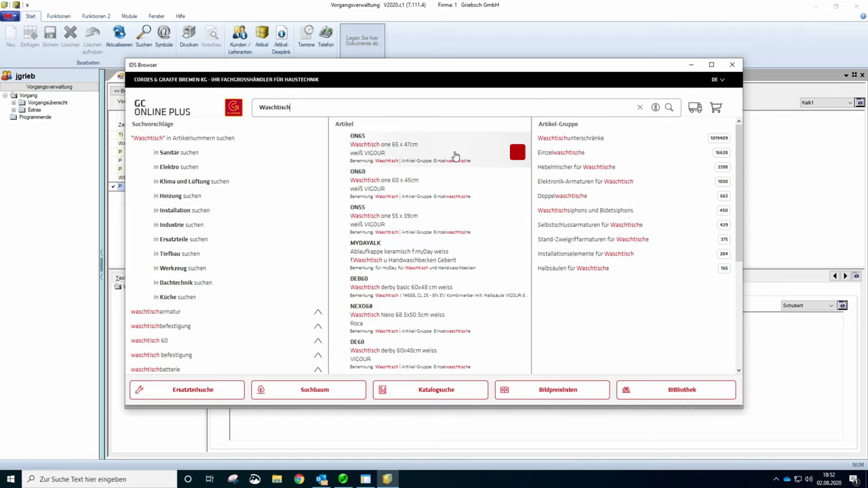
left_click(546, 153)
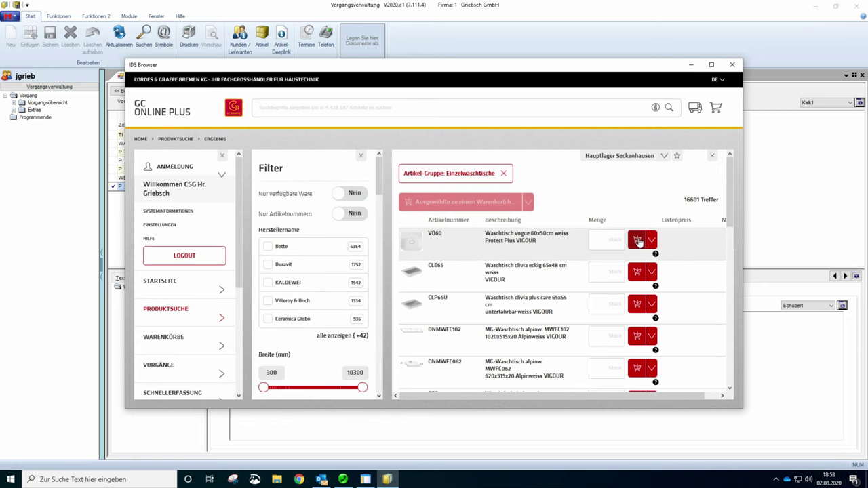
left_click(637, 241)
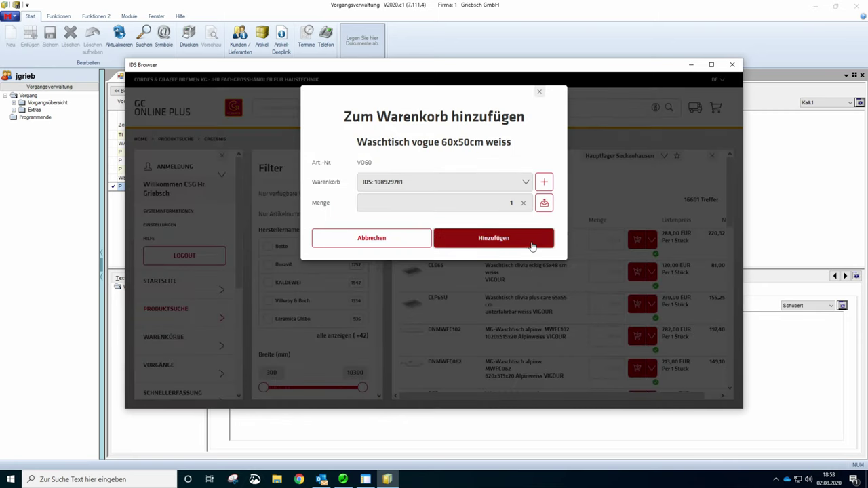
left_click(532, 246)
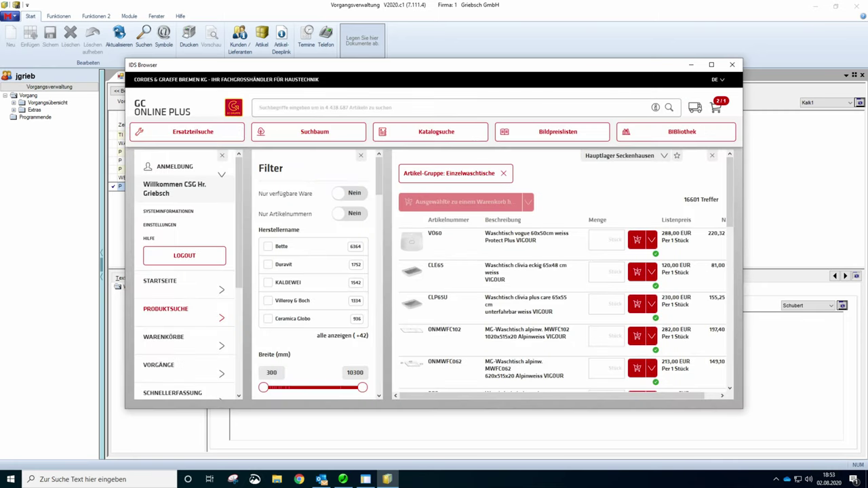
- Add the Rittal CP6106.500 Standfuss (Q6106500) to the cart
type("St")
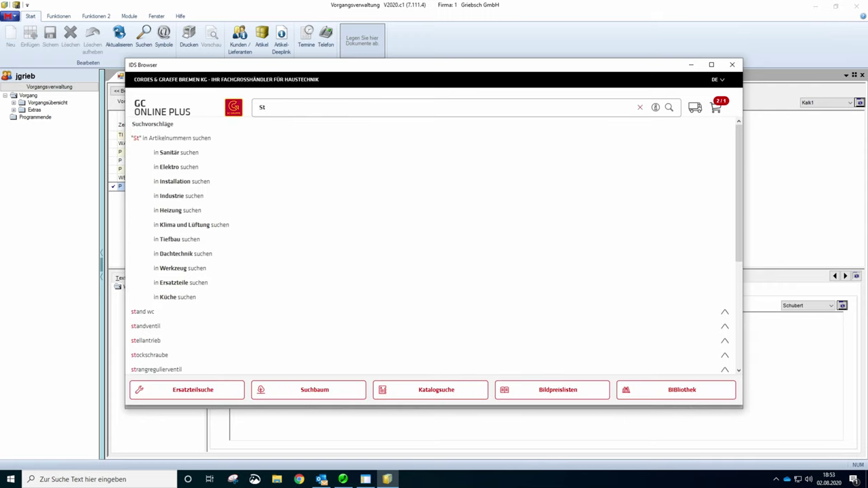
type("andfuss")
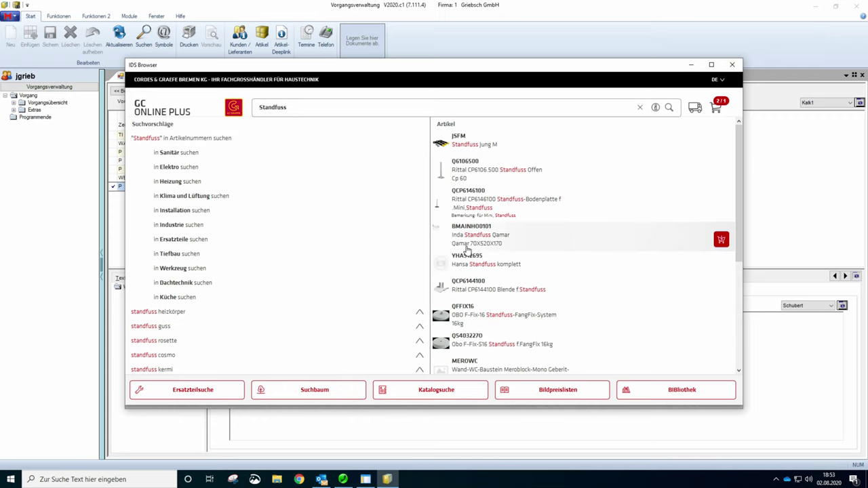
left_click(454, 175)
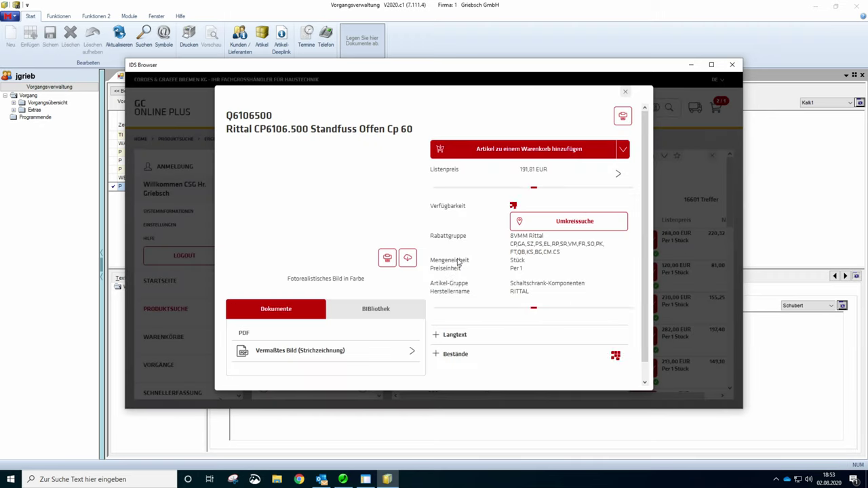
left_click(544, 155)
left_click(502, 242)
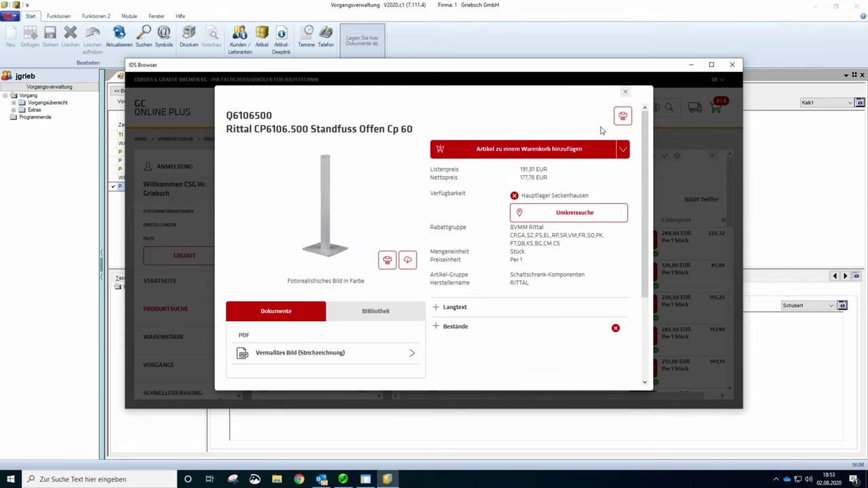
left_click(625, 92)
- Add one WT-Unterschrank ONWVMF080AG to the basket
type("ers")
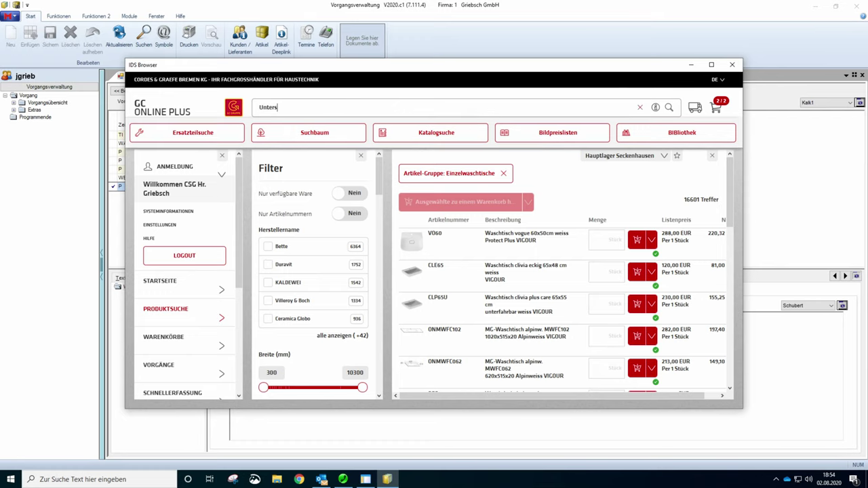
type("chrank")
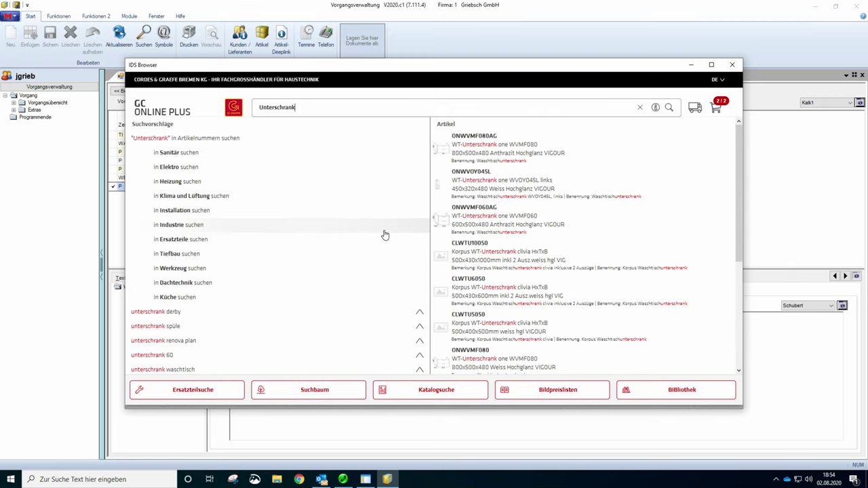
left_click(475, 149)
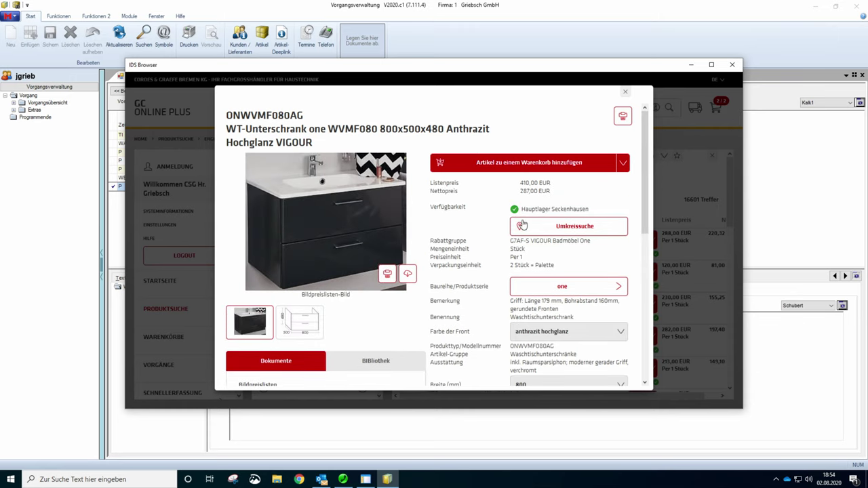
key("alt+w")
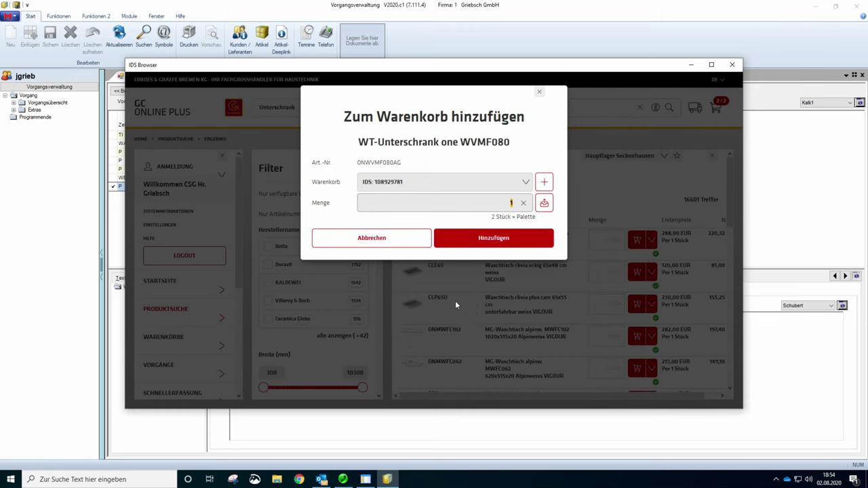
left_click(501, 242)
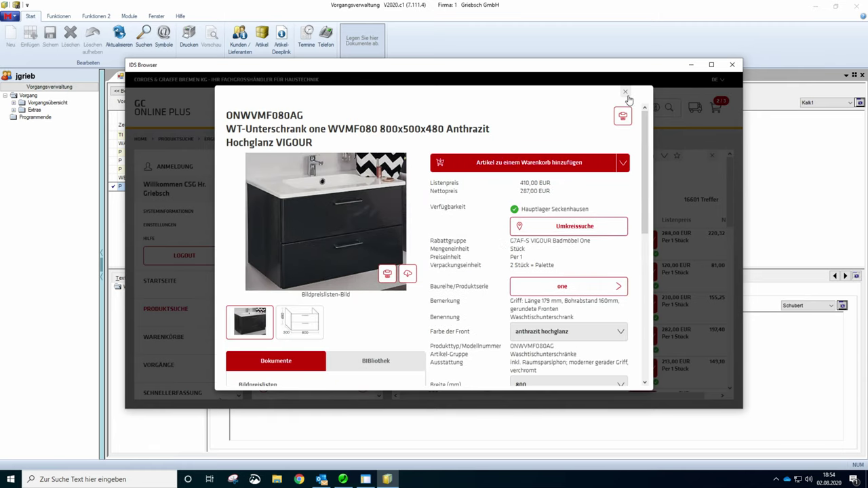
left_click(626, 94)
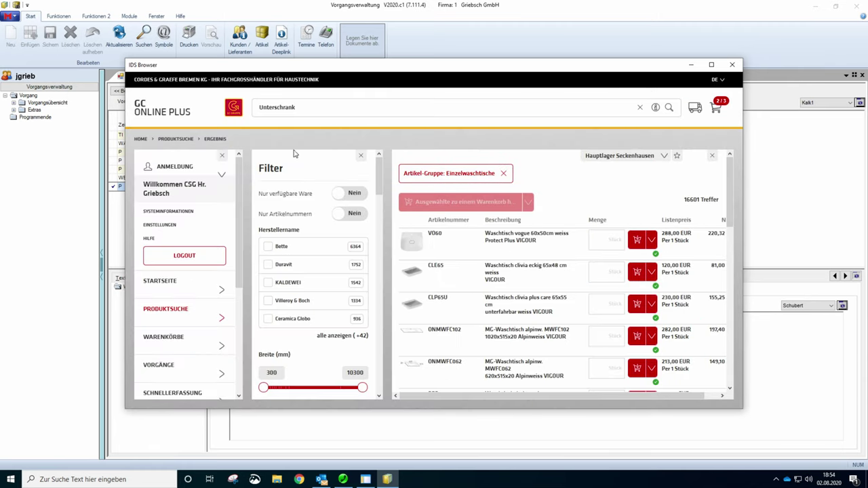
left_click(268, 107)
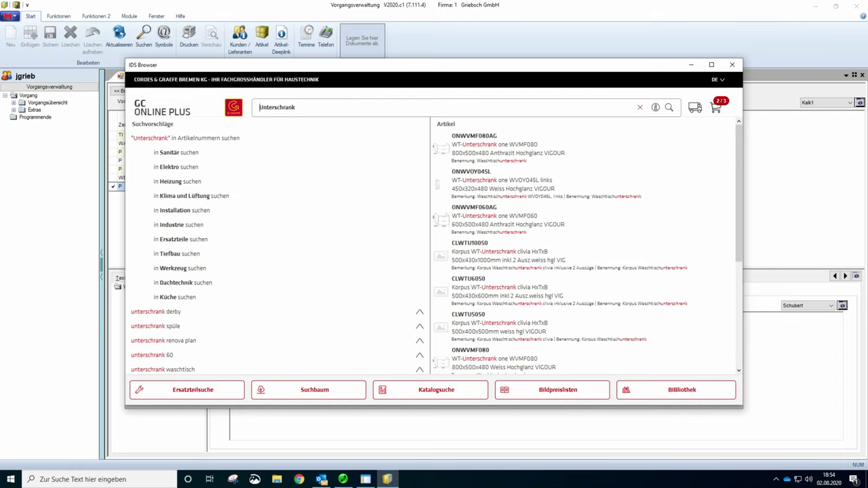
key("ctrl+a")
type("sifon")
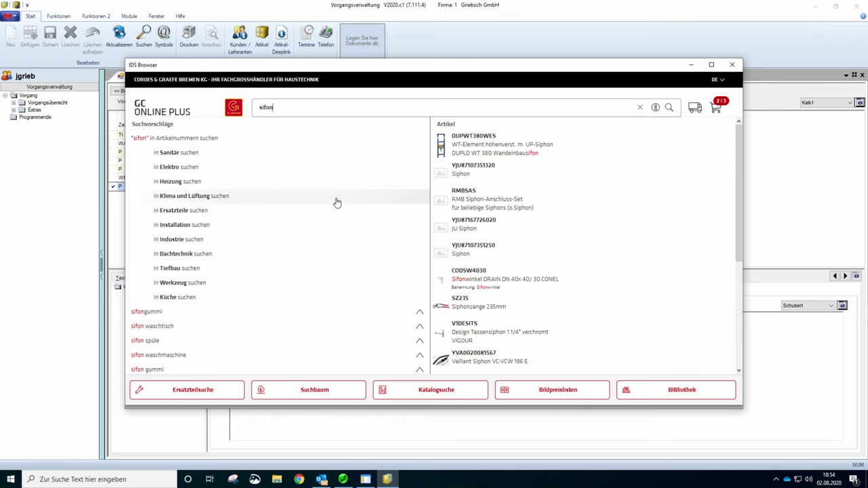
left_click(442, 257)
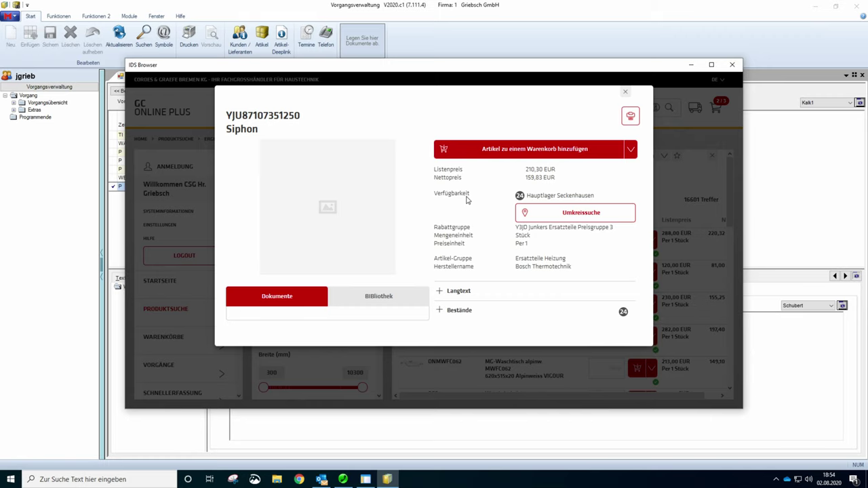
left_click(535, 154)
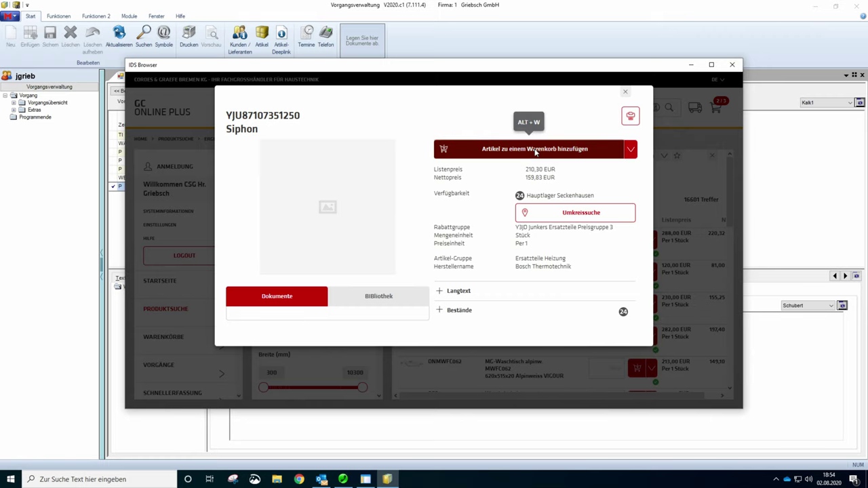
left_click(509, 248)
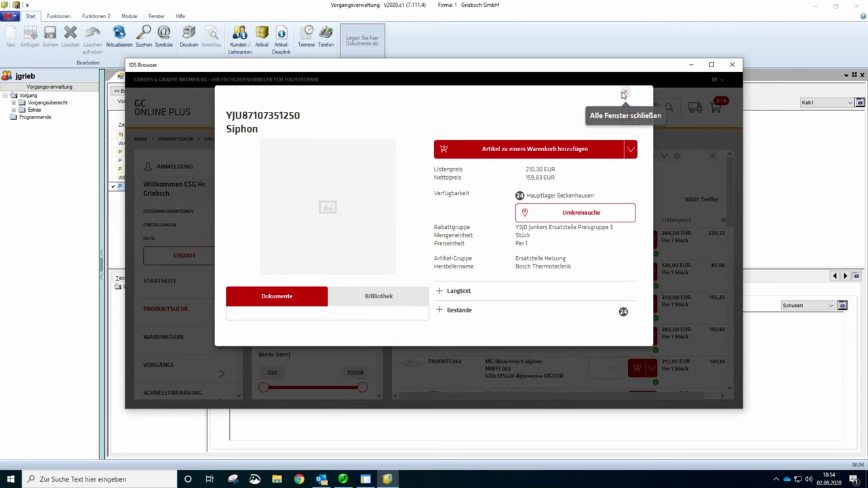
left_click(626, 94)
- Send the four-position basket IDS 108929781 back to PASST.prime via IDS
mouse_move(720, 102)
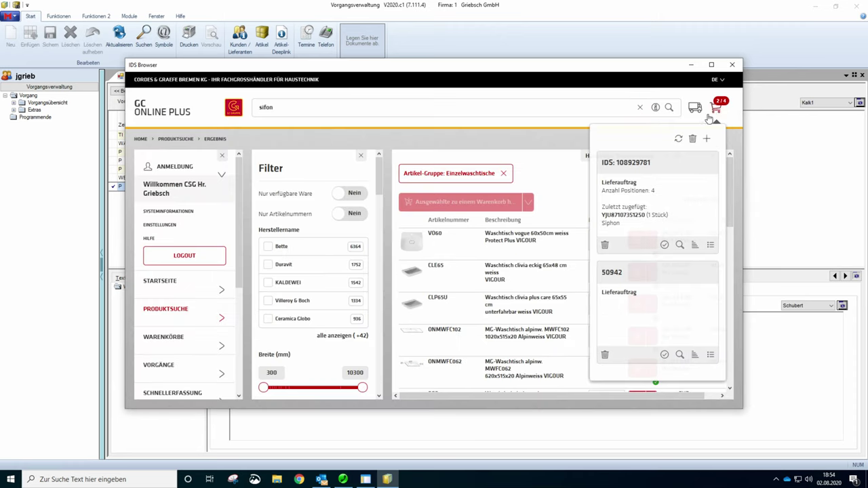
left_click(635, 234)
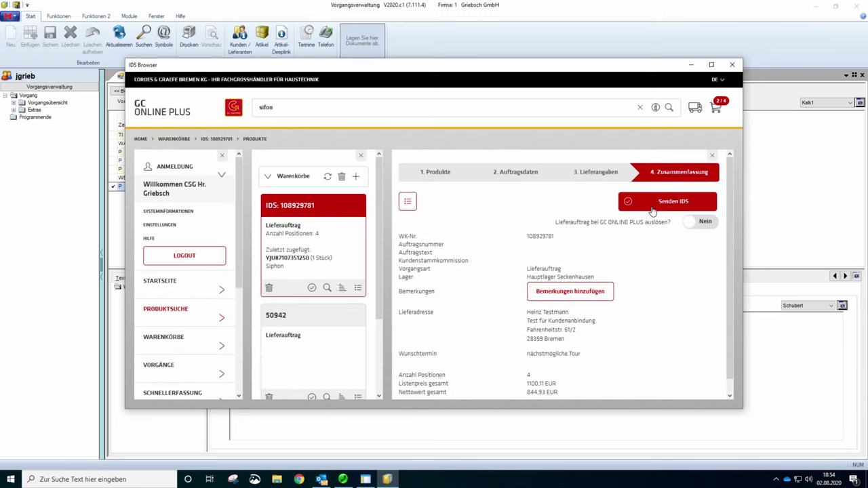
left_click(642, 206)
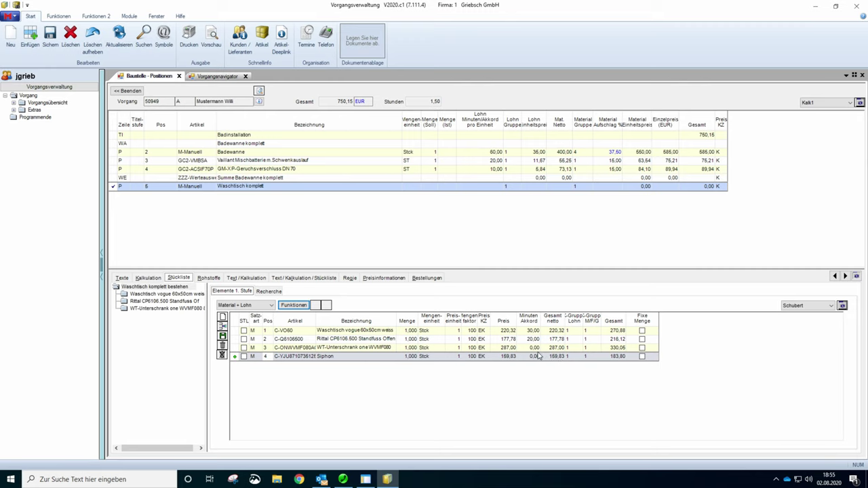
- Set the Minuten Akkord to 20 for the vanity unit and 10 for the Siphon
left_click(533, 331)
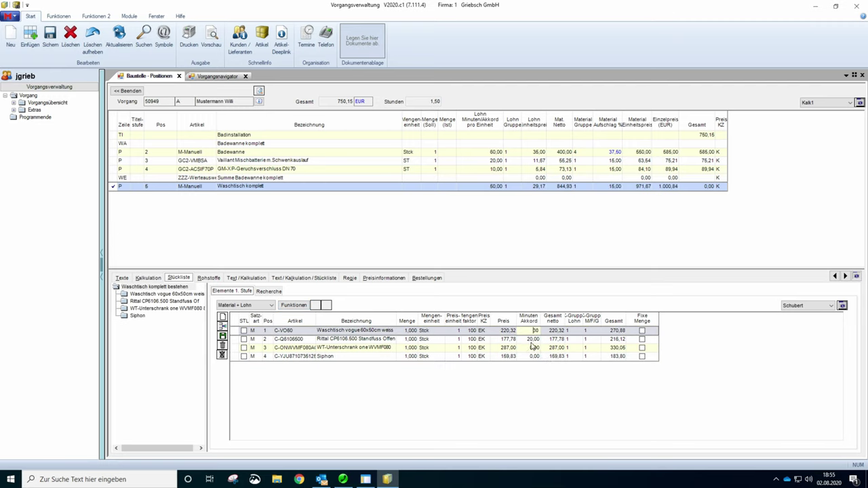
left_click(533, 339)
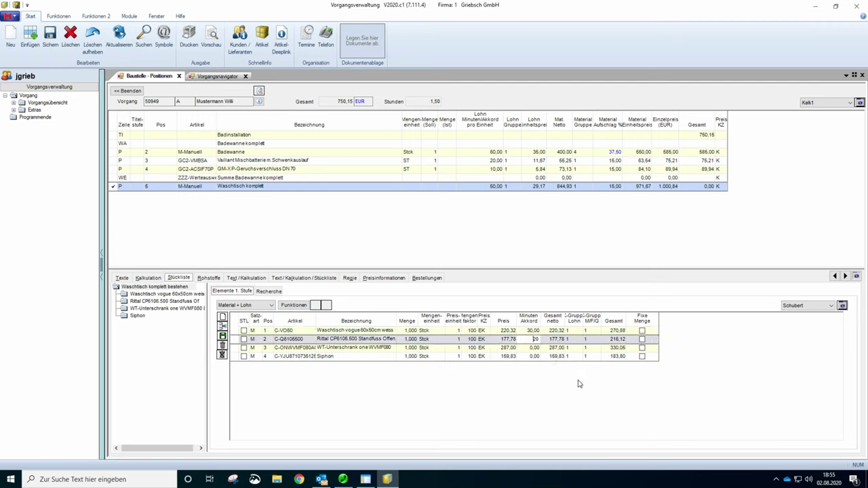
left_click(533, 347)
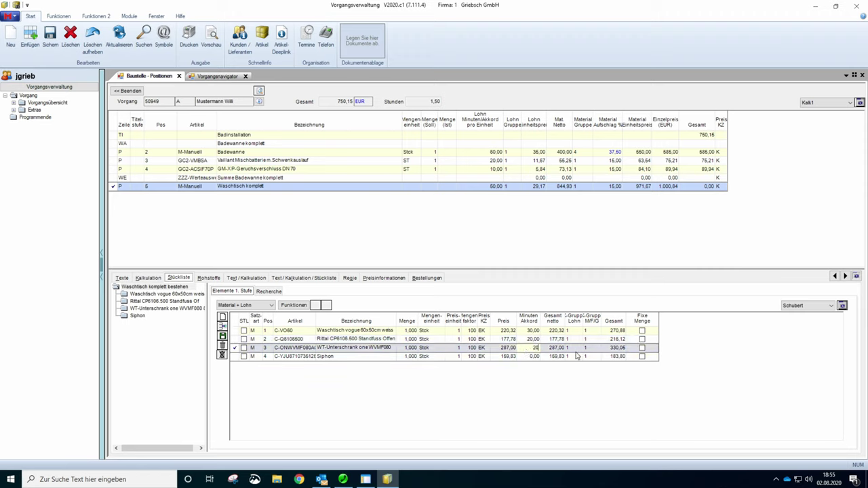
left_click(520, 355)
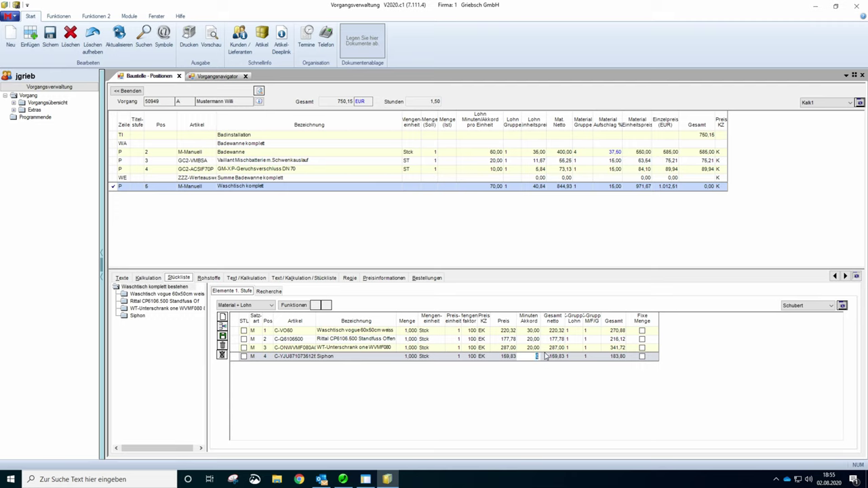
type("10")
left_click(532, 339)
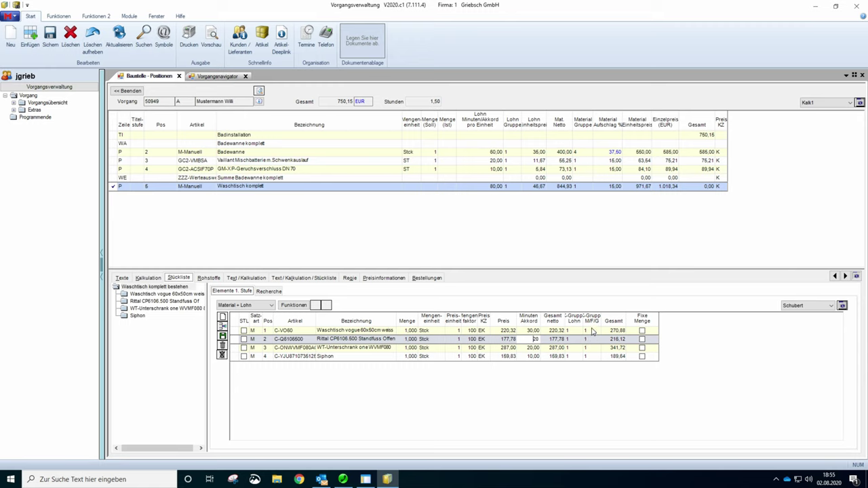
- Check the calculation group cells of the vanity unit, Siphon and washbasin
left_click(591, 348)
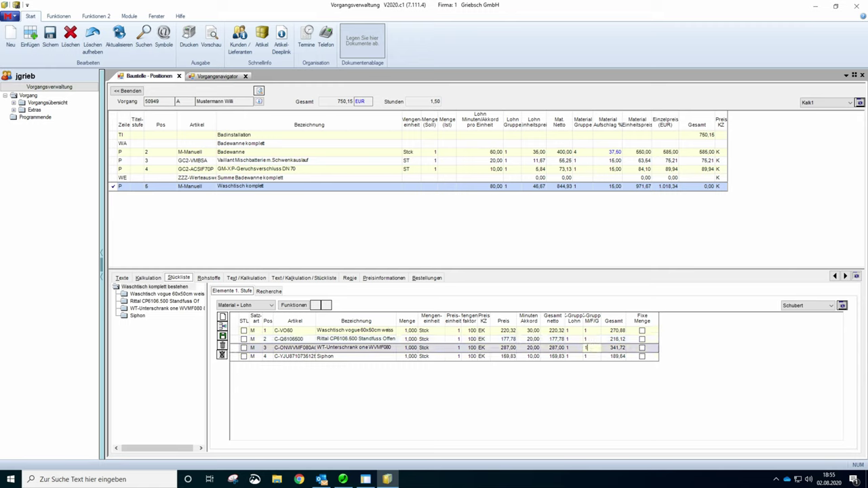
left_click(590, 357)
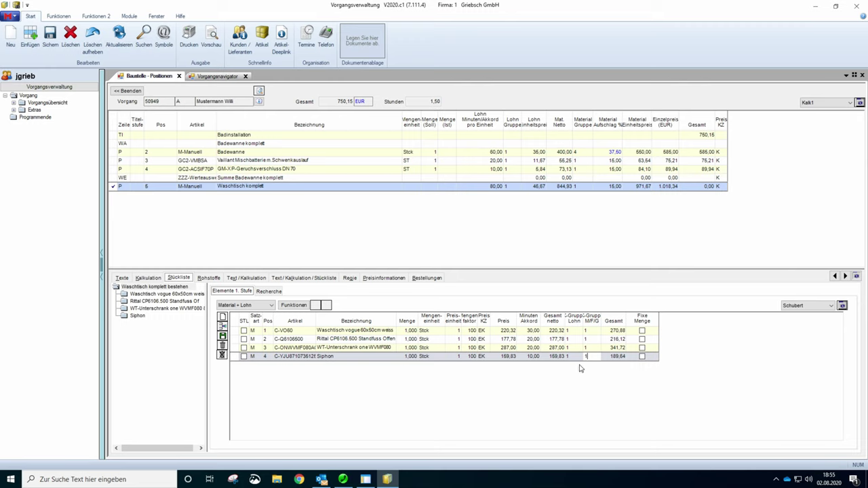
left_click(591, 331)
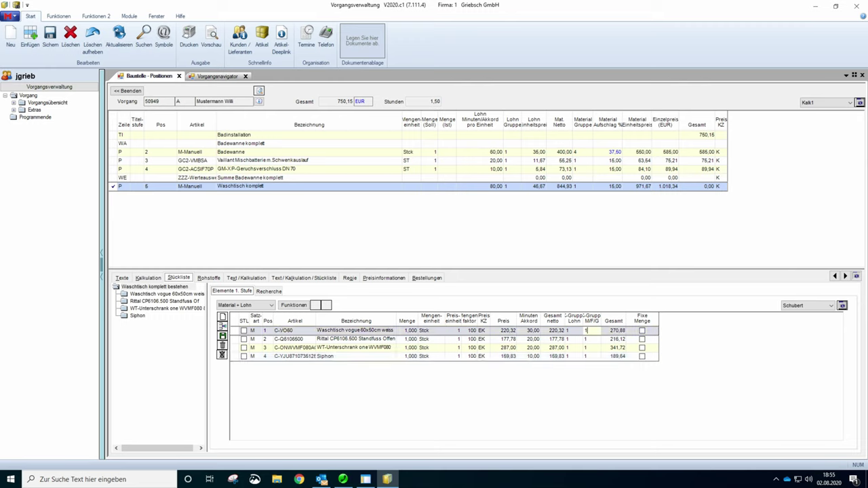
double_click(591, 331)
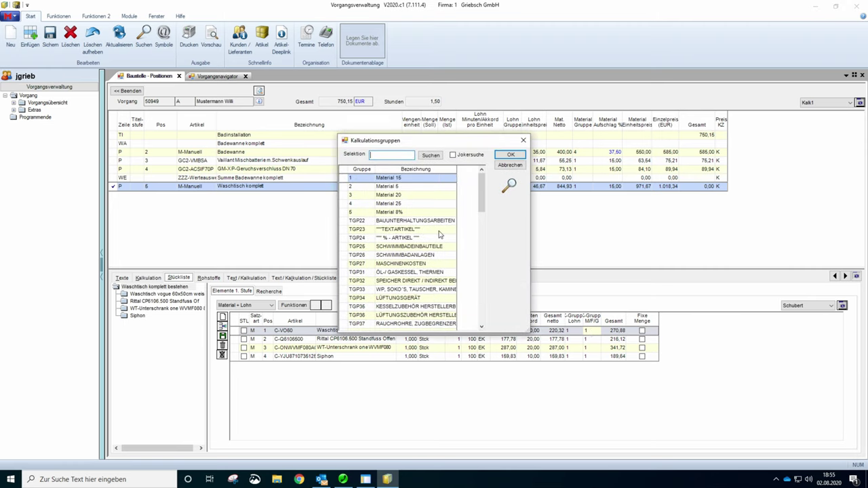
left_click(519, 167)
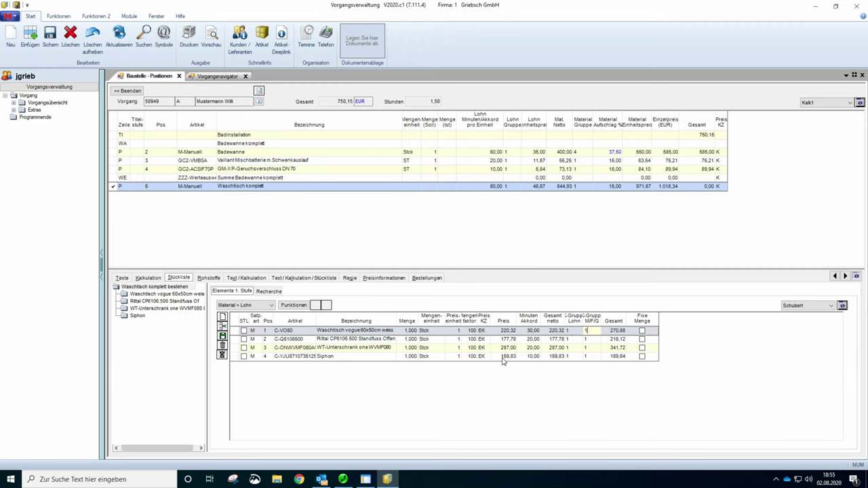
left_click(223, 337)
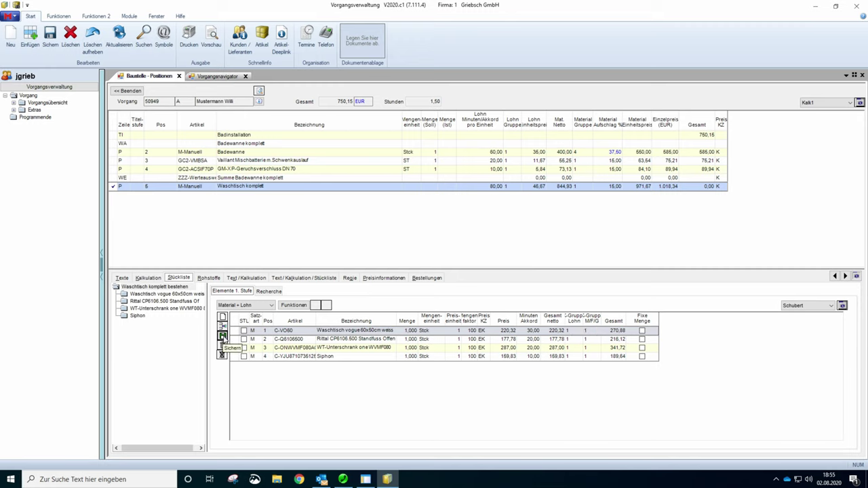
left_click(116, 178)
left_click(497, 186)
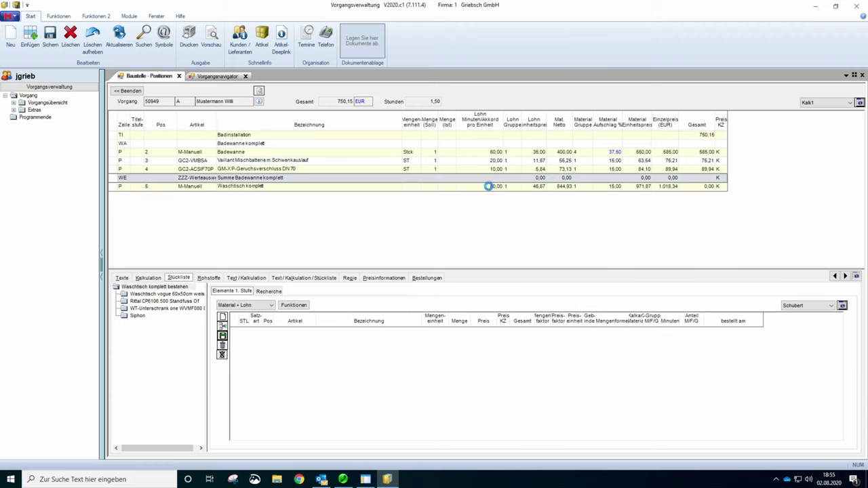
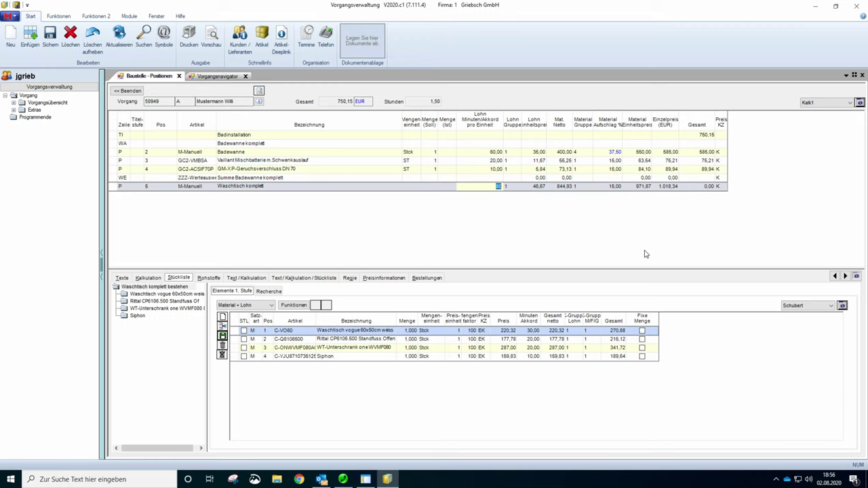
- Commit 80 Lohn Minuten and enter the unit Stck for row 5, Waschtisch komplett
key("Return")
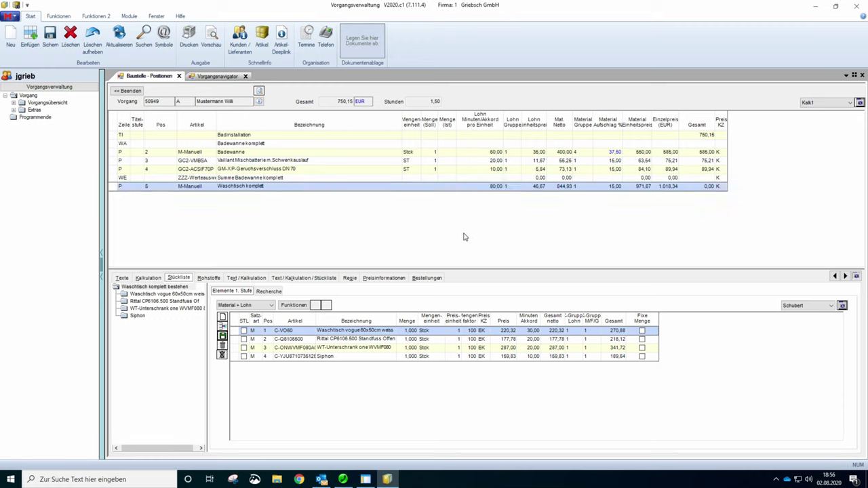
left_click(405, 186)
type("Stck")
key("Tab")
key("Tab")
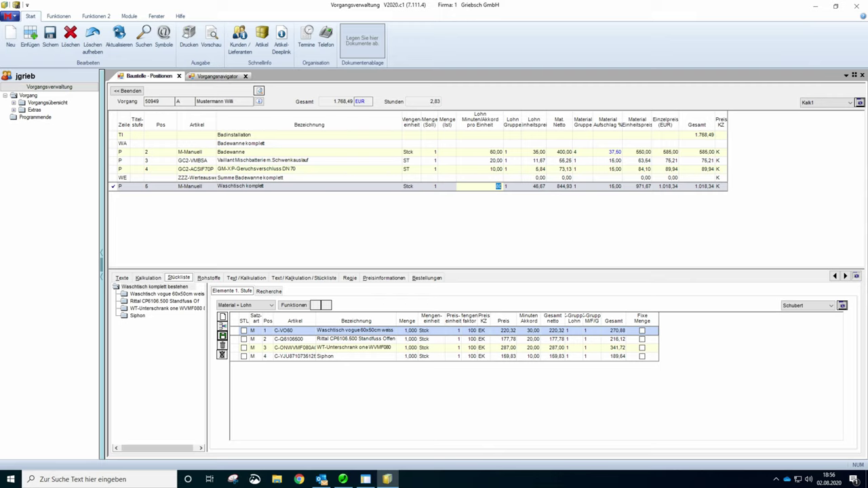
left_click(211, 40)
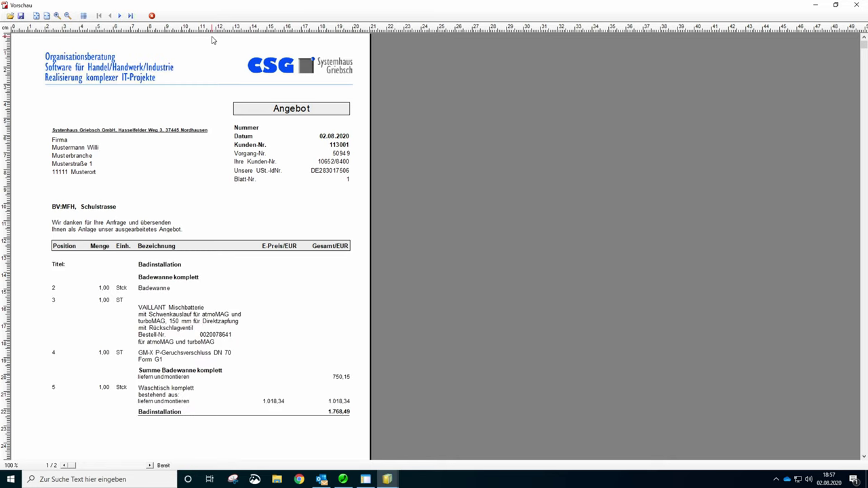
left_click(120, 15)
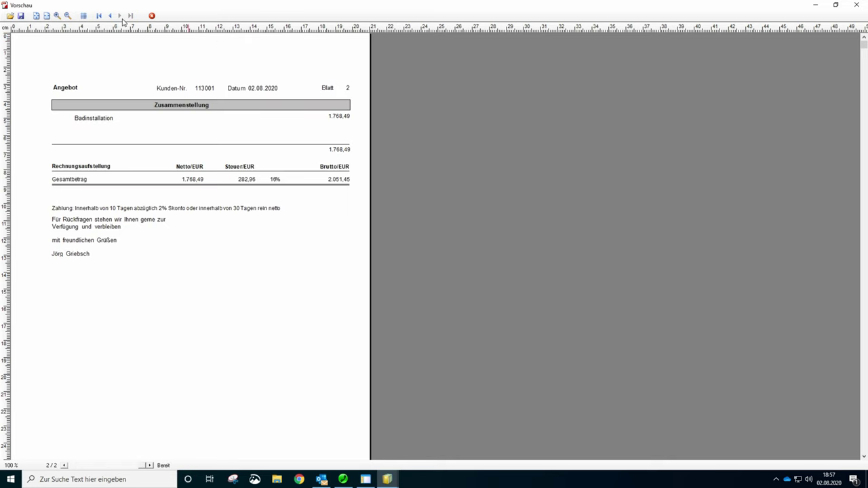
left_click(111, 18)
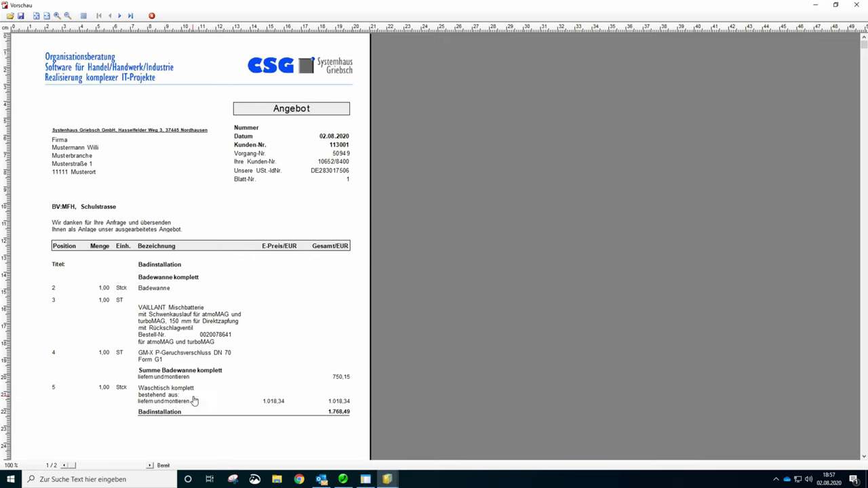
left_click(854, 5)
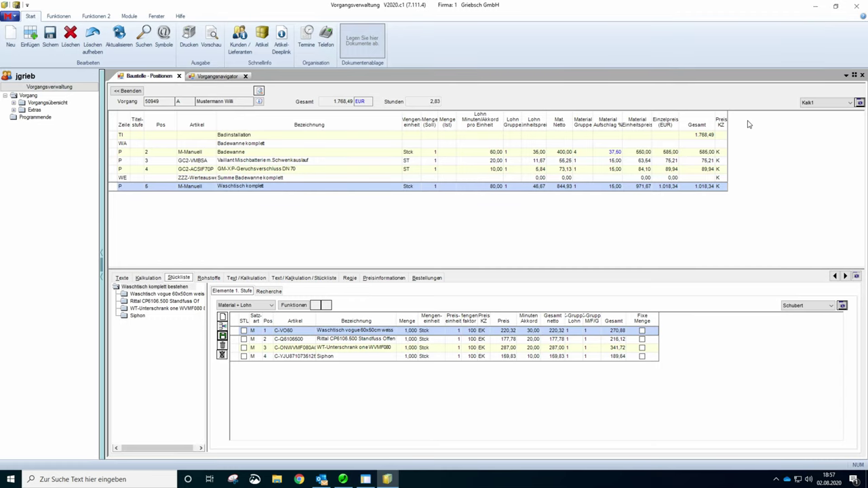
- In the Waschtisch komplett Komforttext, add <STUECKLISTE> on a new first line
double_click(275, 188)
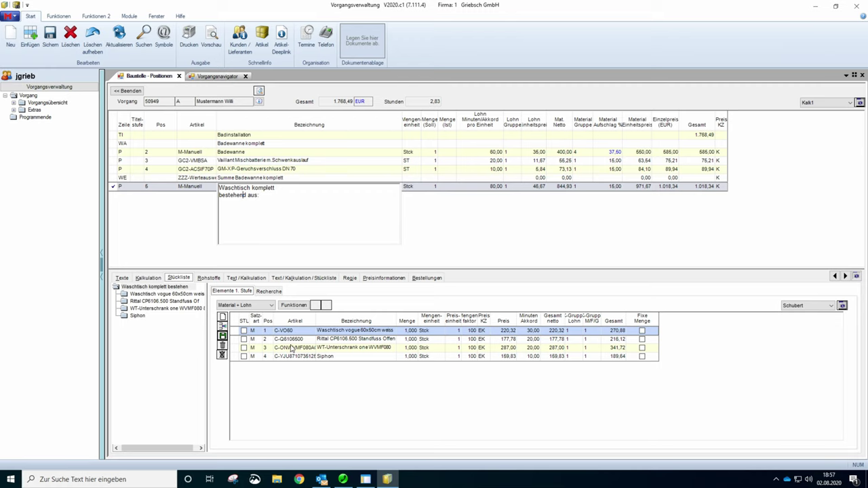
left_click(122, 278)
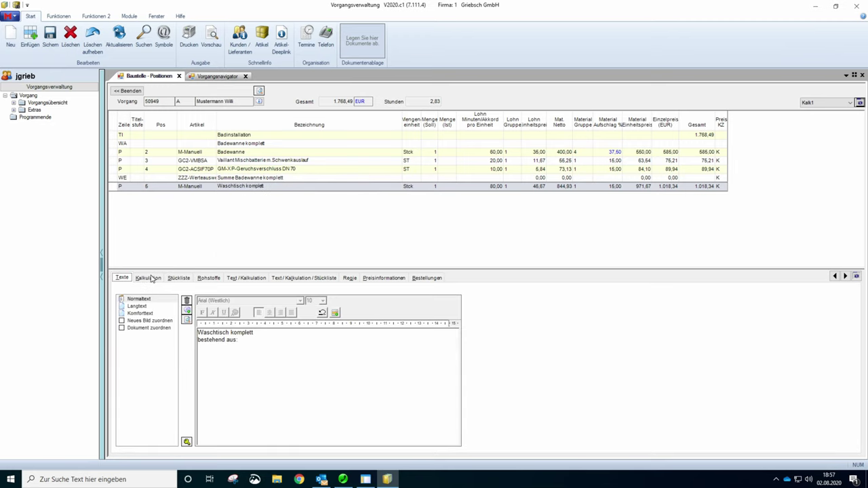
left_click(141, 313)
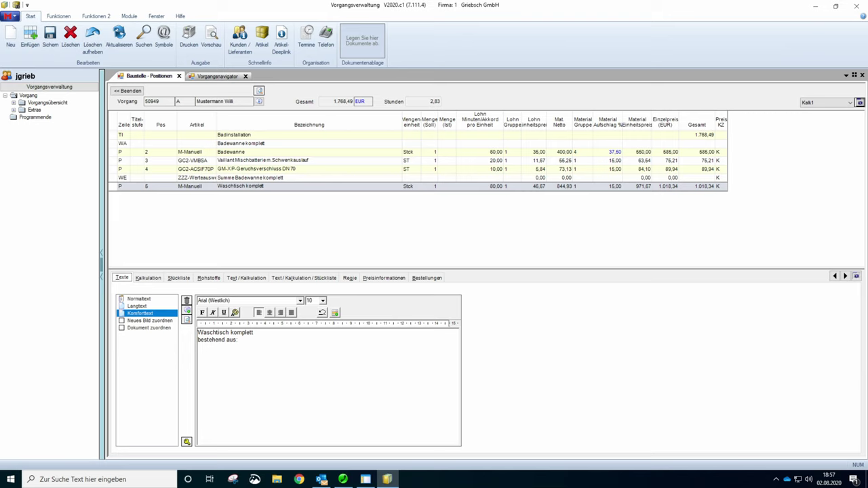
left_click(197, 332)
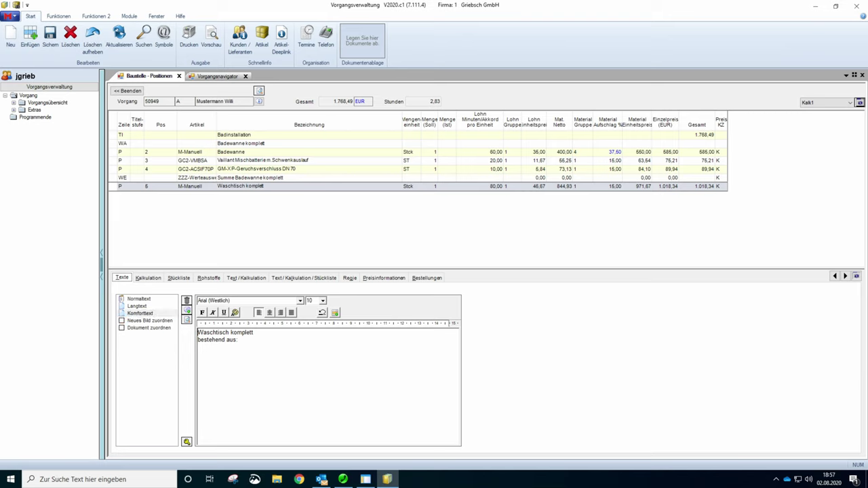
key("Return")
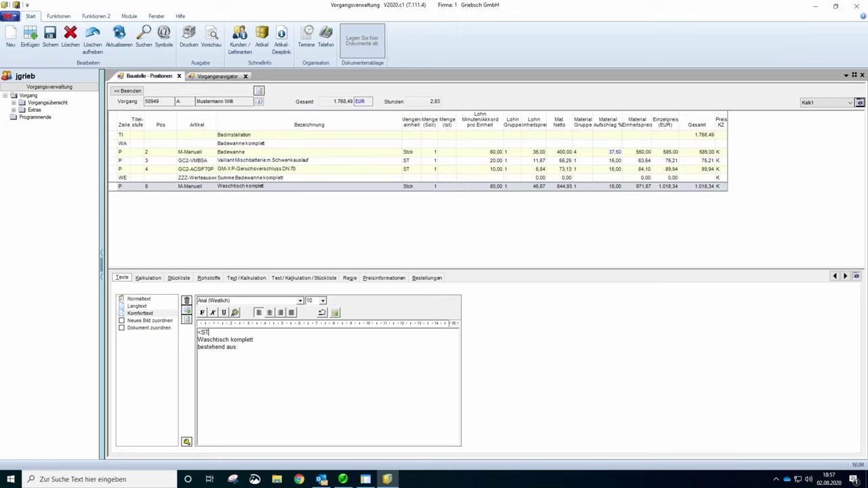
type("<STUECKLISTE>")
left_click(212, 38)
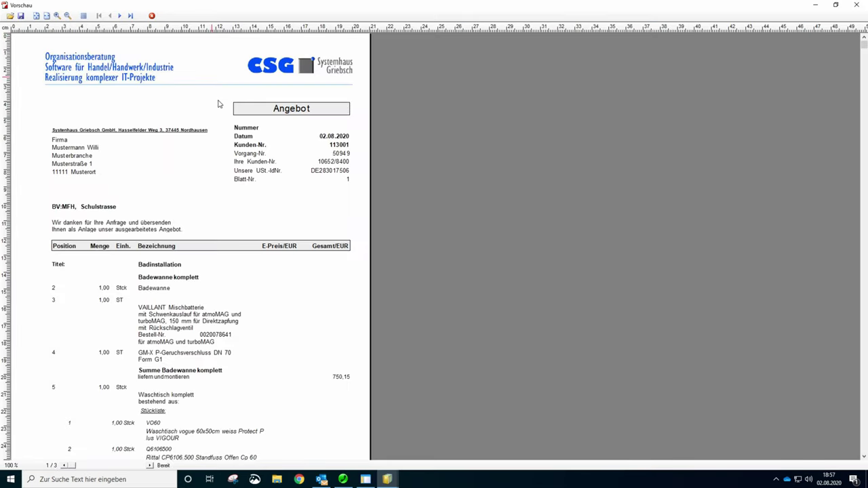
scroll(211, 184, "down", 3)
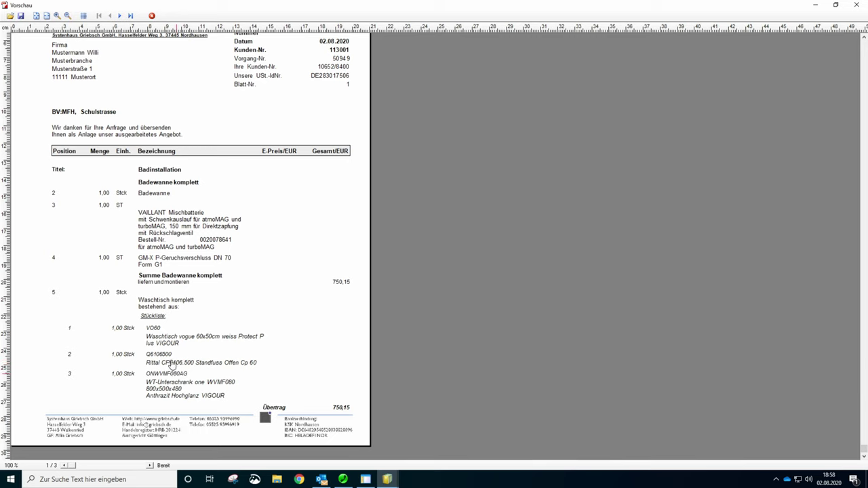
left_click(120, 15)
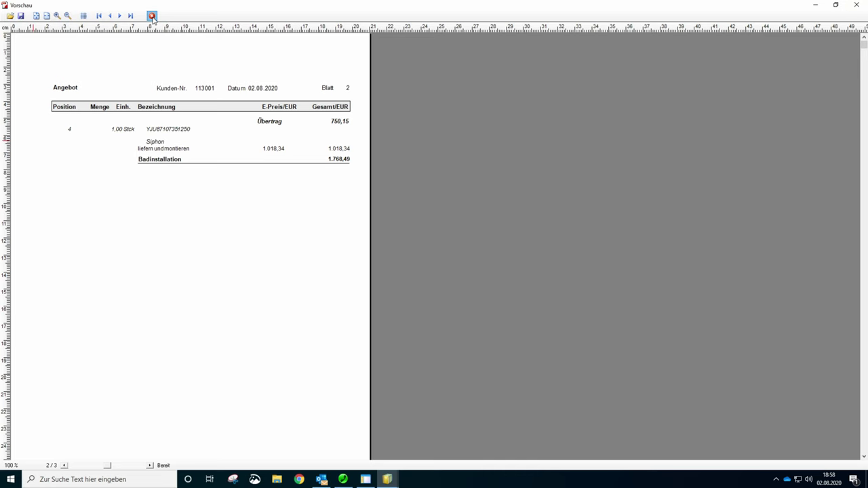
left_click(152, 16)
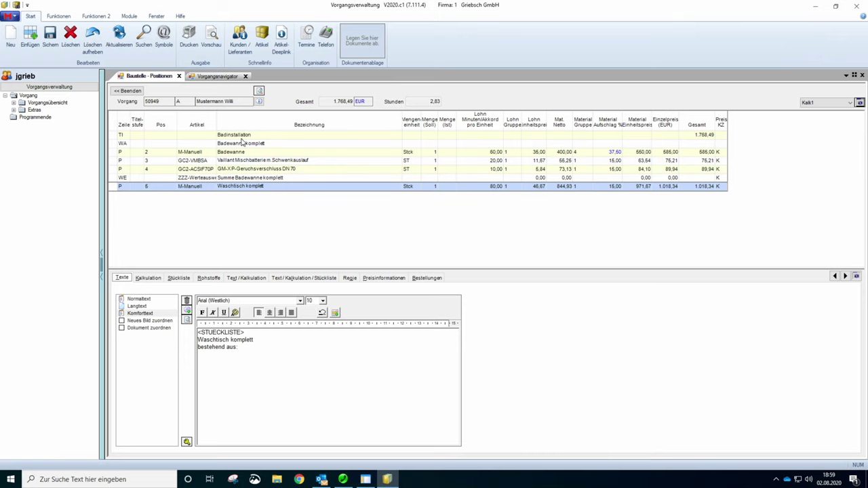
left_click(190, 42)
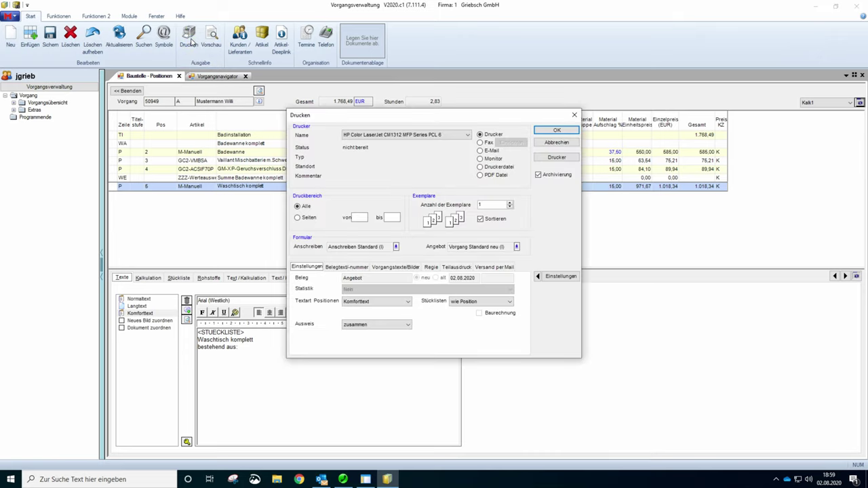
left_click(399, 269)
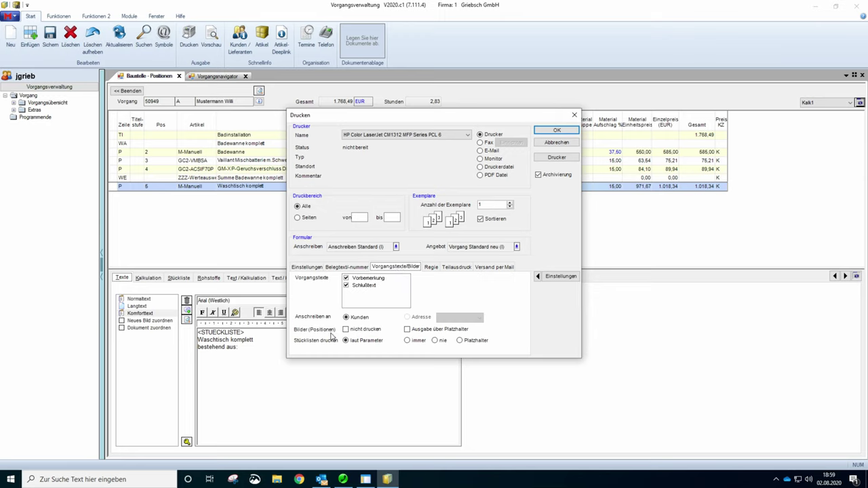
left_click(407, 341)
left_click(556, 143)
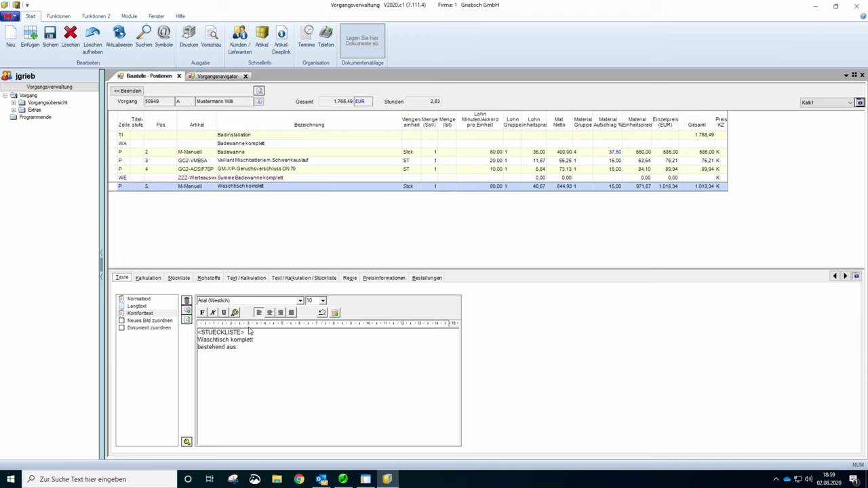
left_click_drag(245, 332, 197, 332)
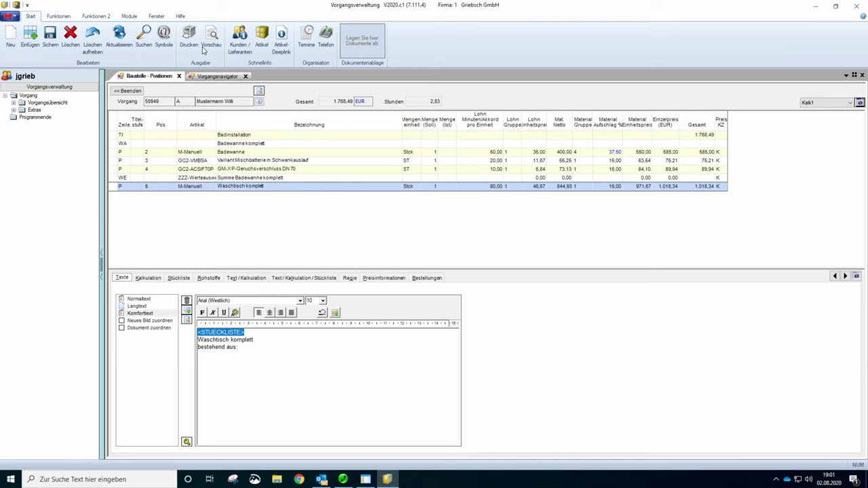
- Start adding positions from another job and choose job 50947 as the source
left_click(62, 18)
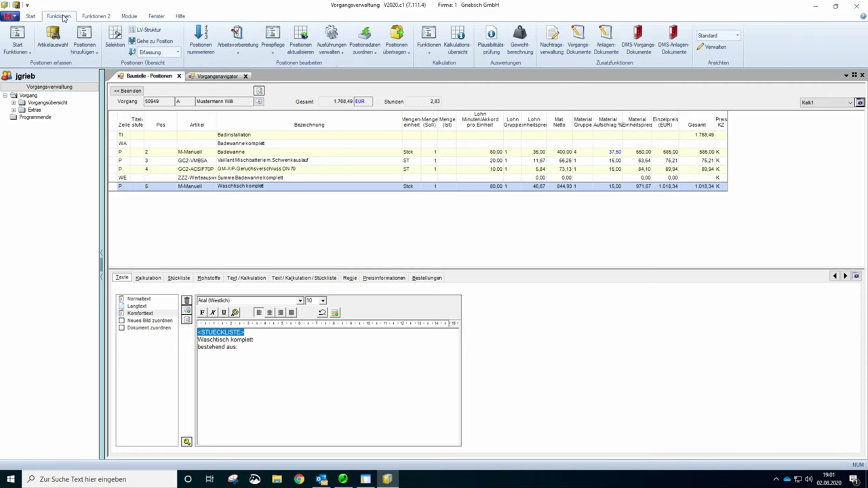
left_click(85, 52)
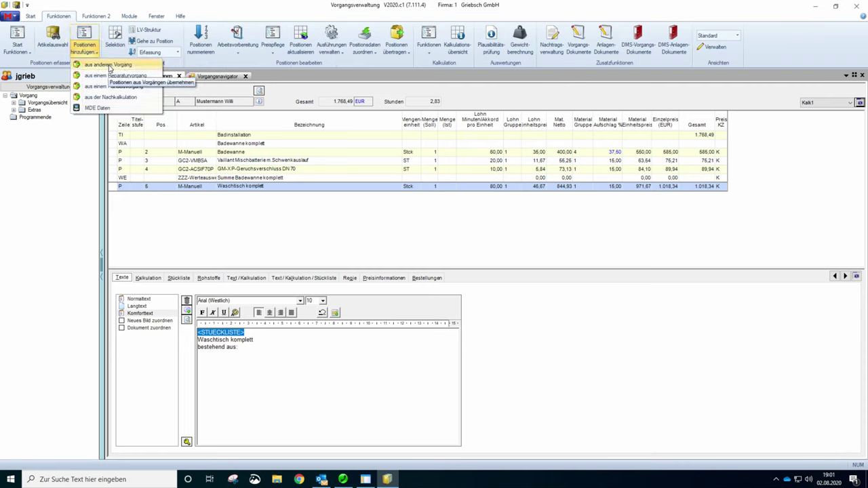
left_click(108, 66)
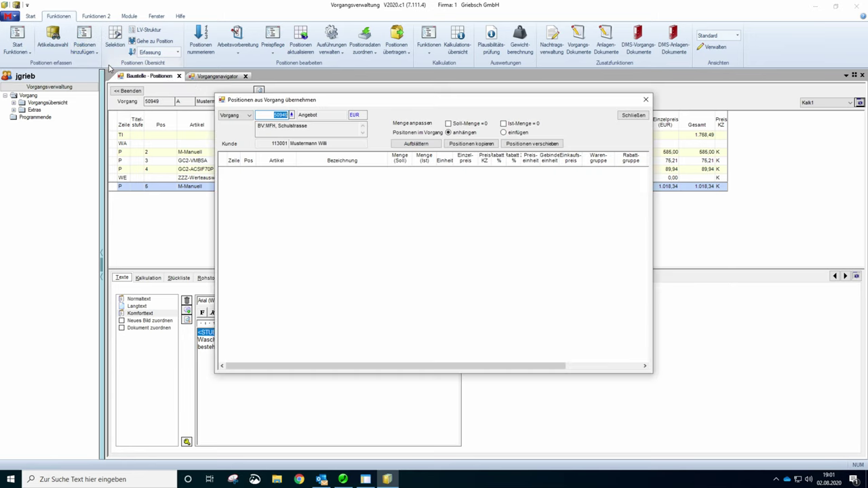
left_click(291, 114)
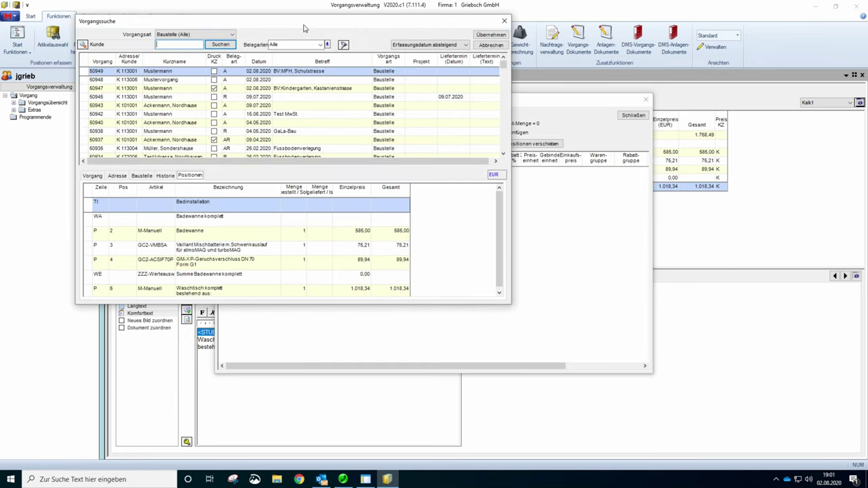
left_click_drag(304, 21, 300, 68)
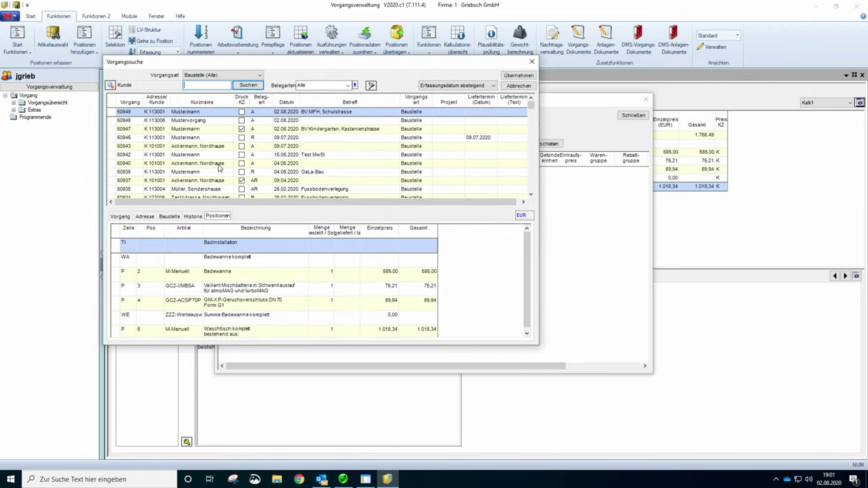
left_click(311, 129)
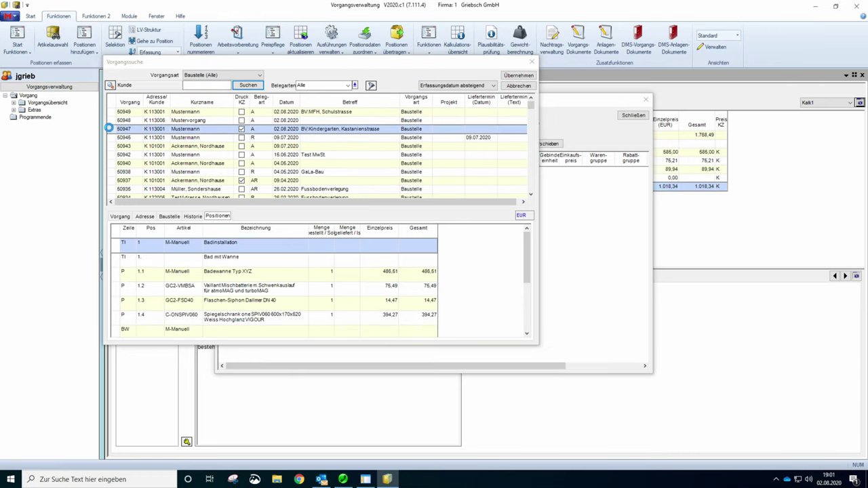
double_click(109, 128)
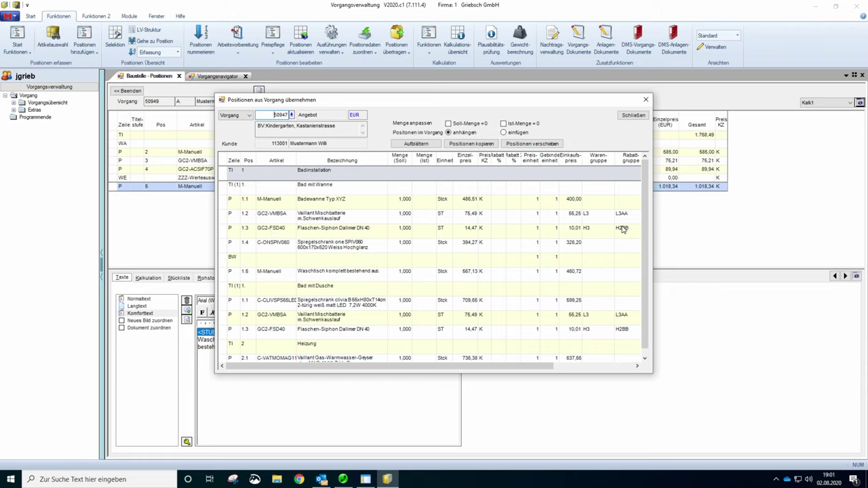
- Copy the Heizung title and gas water heater position 2.1 into quote 50949
left_click_drag(644, 206, 643, 224)
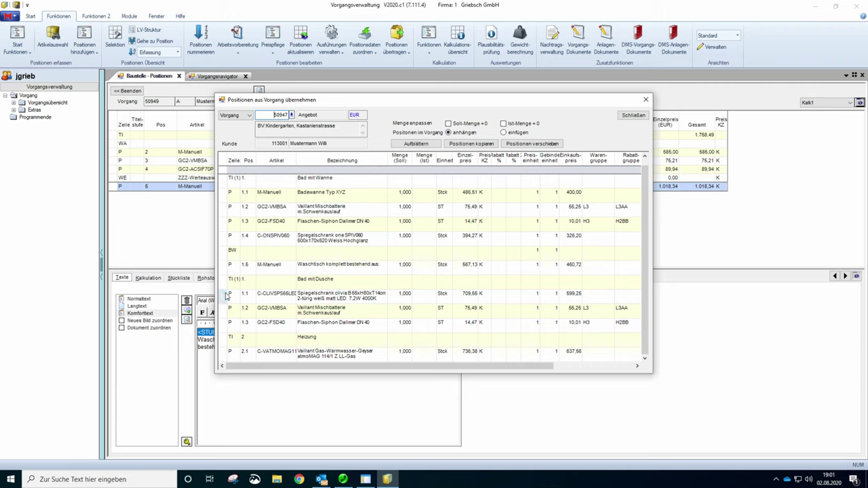
left_click(226, 340)
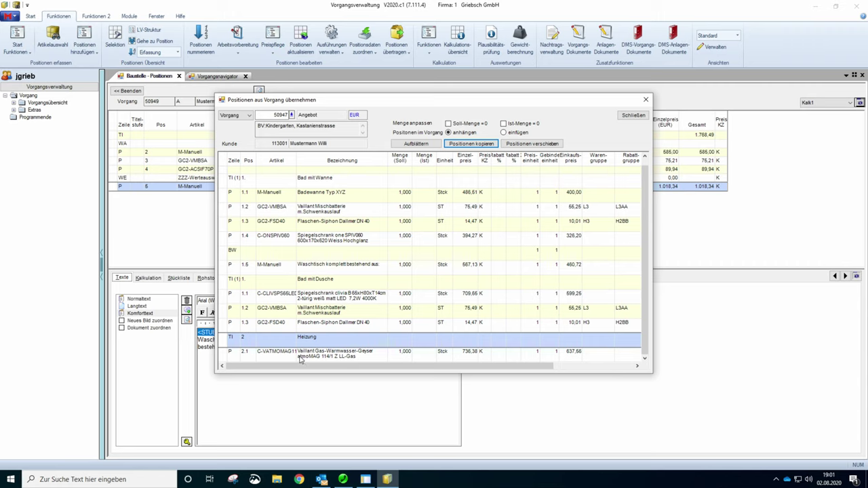
left_click(226, 343)
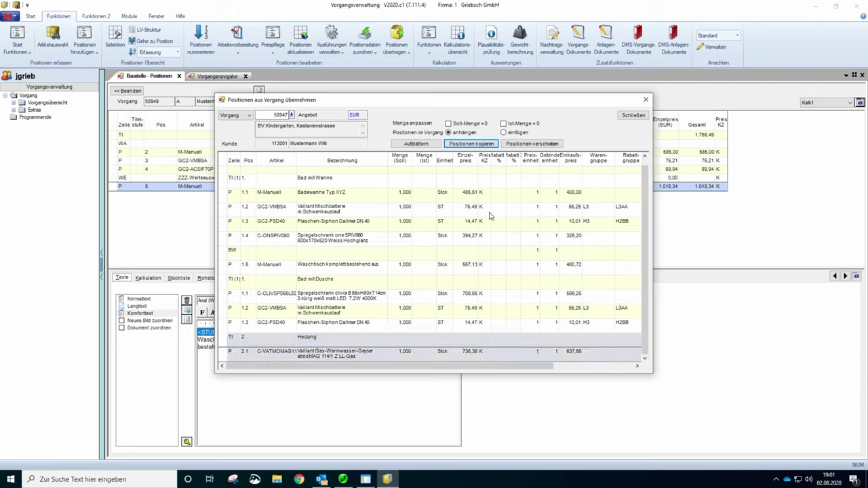
left_click(463, 145)
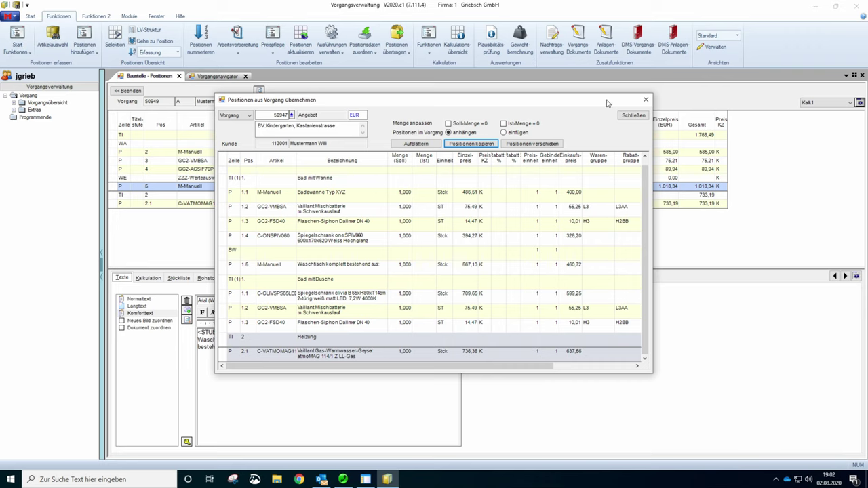
left_click(633, 115)
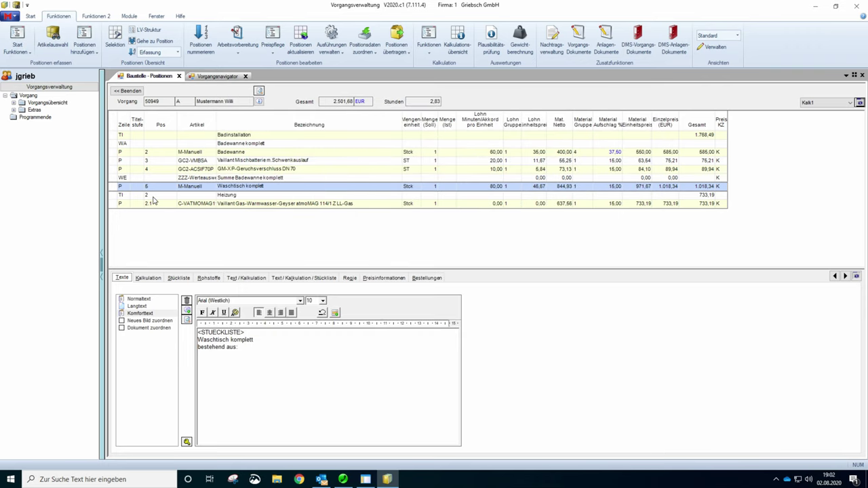
- Select position 2.1 and request deletion of its attached picture, Bild 1
left_click(112, 204)
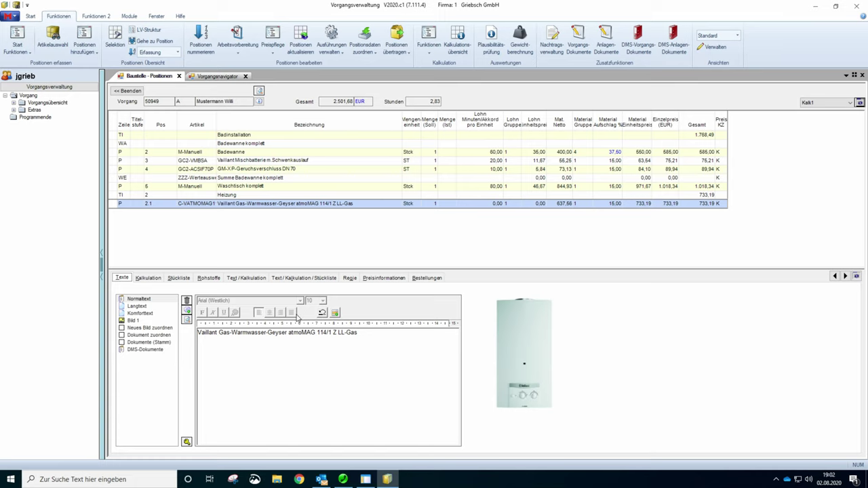
left_click(133, 323)
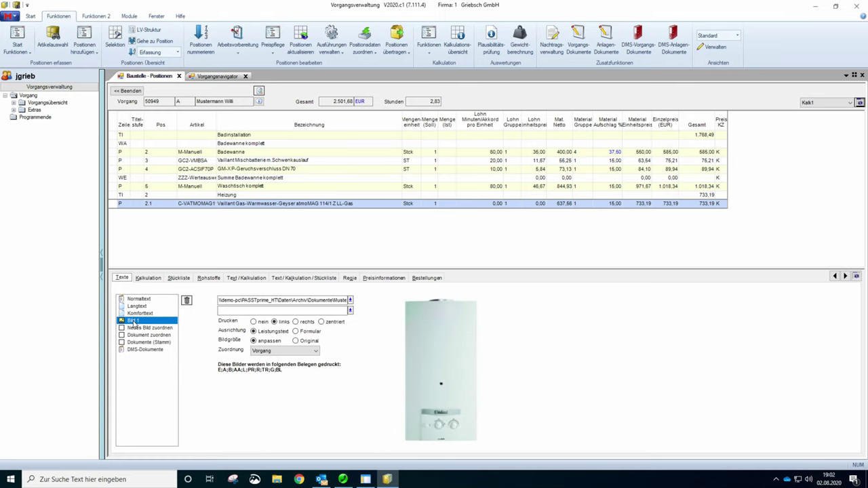
key("Delete")
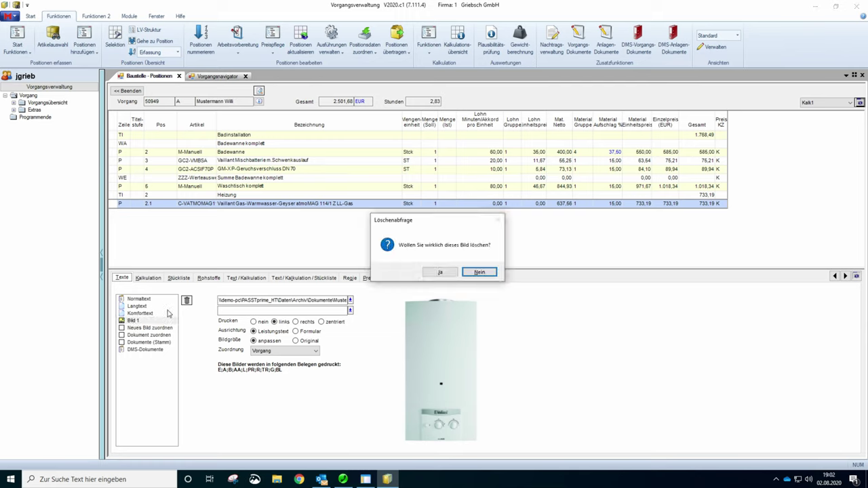
- Confirm deleting the heater picture, cancel the Auswahl Datei chooser, and launch File Explorer
left_click(430, 275)
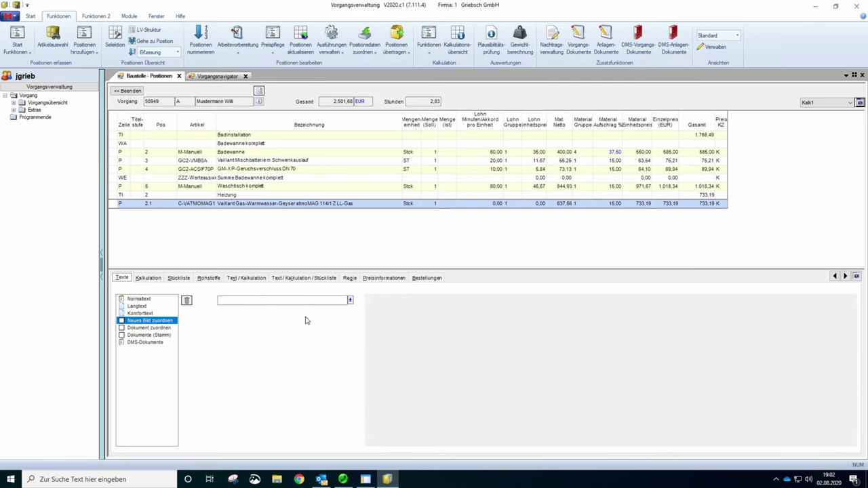
left_click(350, 301)
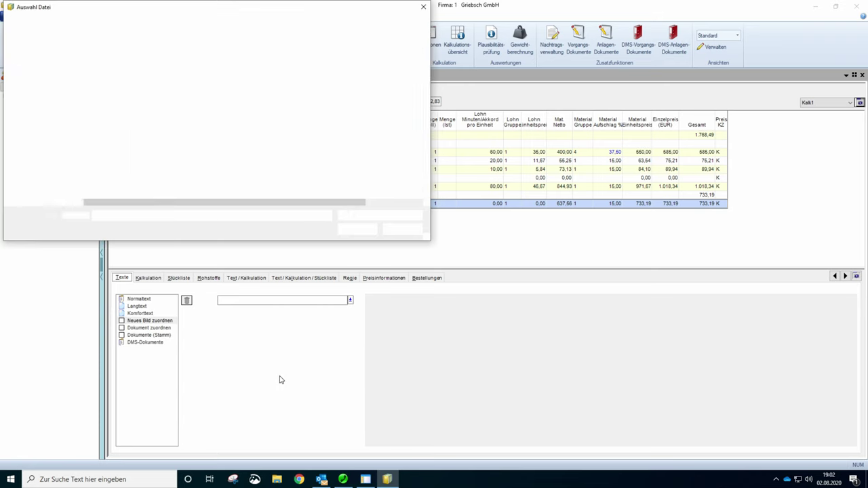
left_click(421, 6)
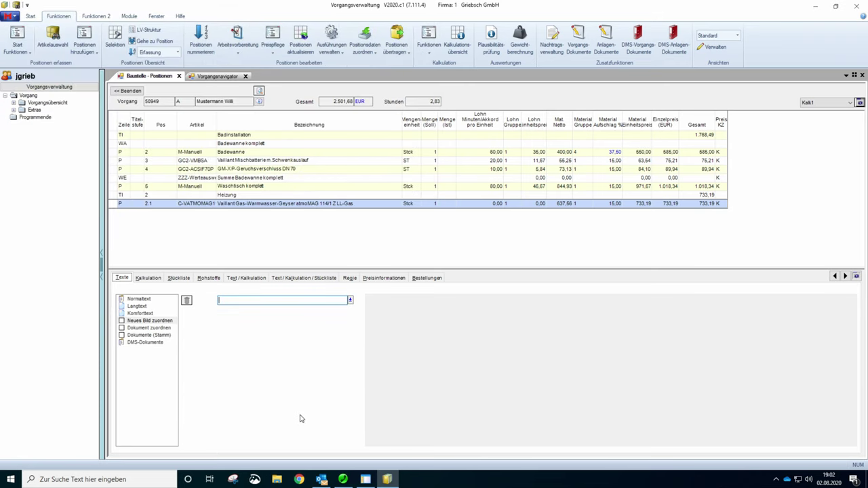
left_click(273, 475)
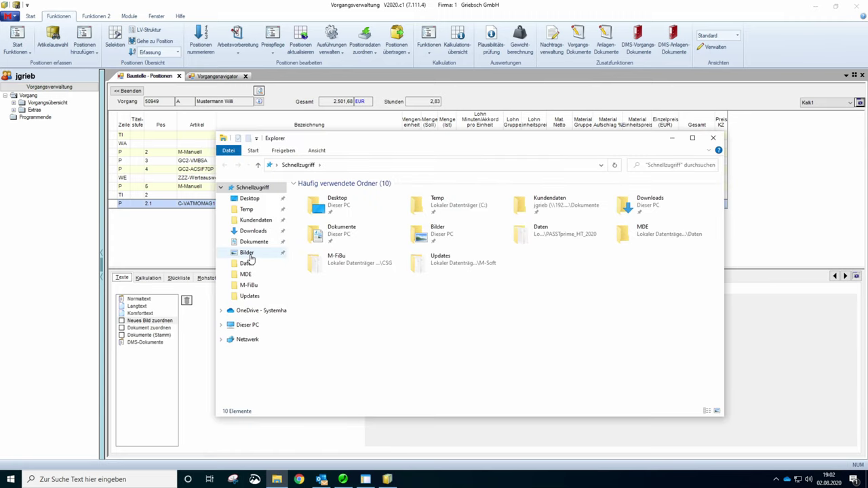
- Drag Vailland Geyser.jpg from the Bilder folder onto position 2.1 and close Explorer
left_click(252, 252)
left_click_drag(475, 141, 654, 204)
left_click_drag(707, 261, 289, 207)
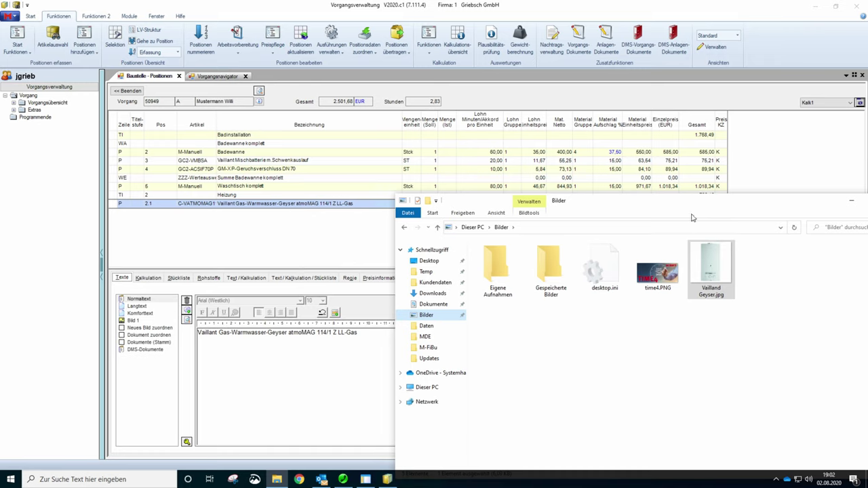
left_click_drag(799, 203, 667, 200)
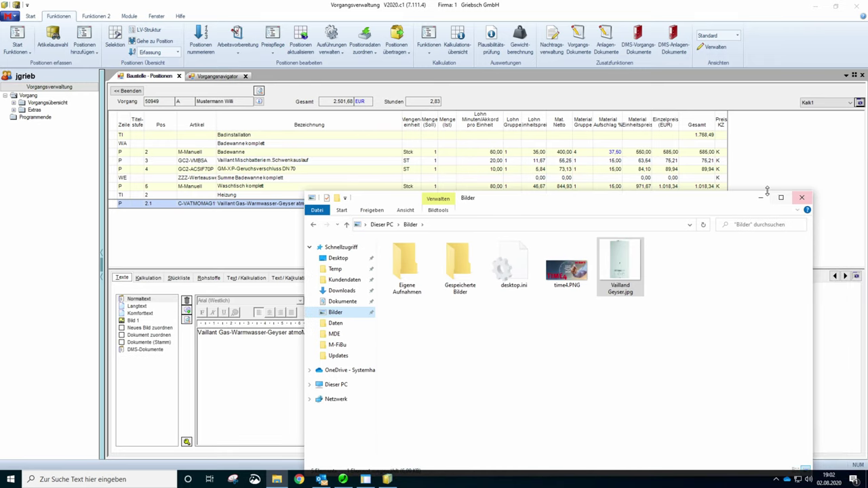
left_click(800, 199)
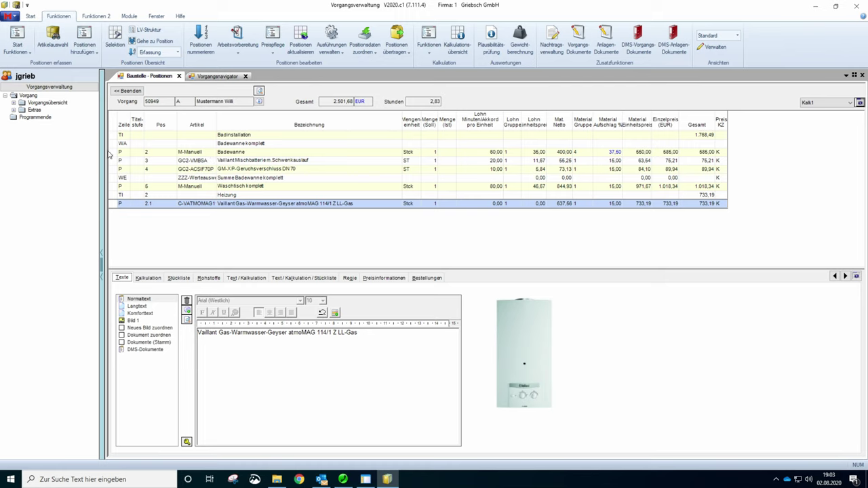
left_click(113, 155)
- Review the Badewanne, mixer tap and odour trap positions and check the Ausschneiden/Kopieren menu
left_click(114, 153)
left_click(114, 160)
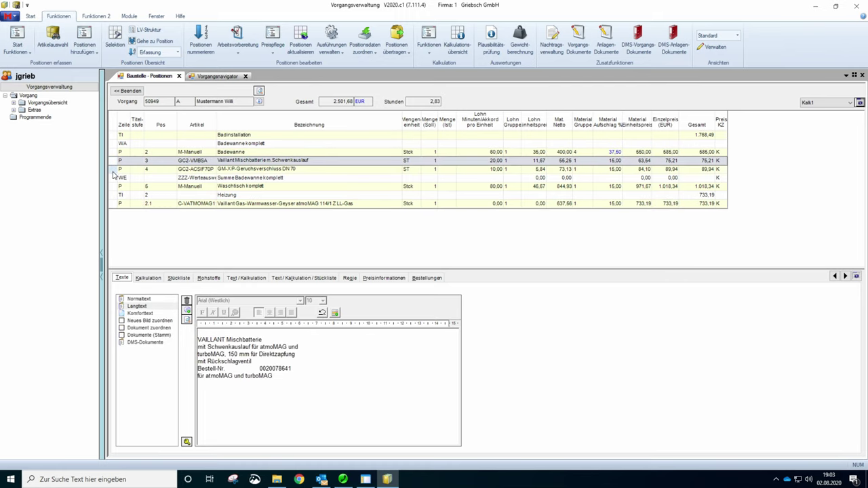
left_click(114, 170)
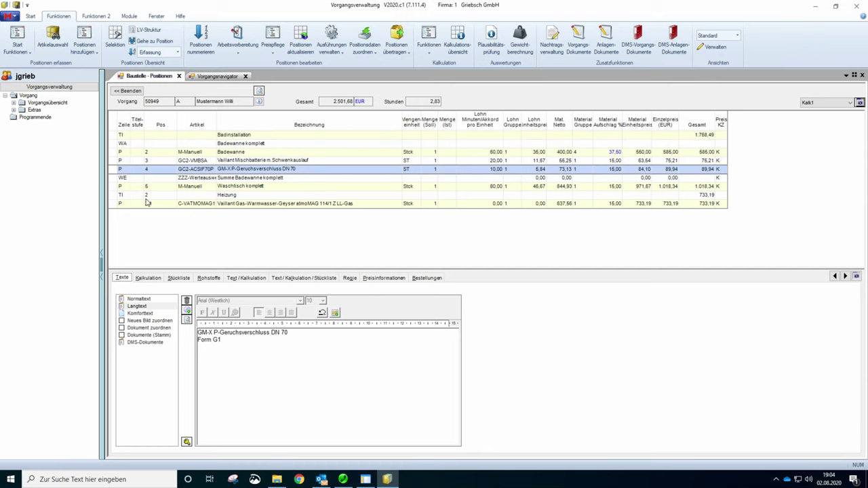
right_click(114, 145)
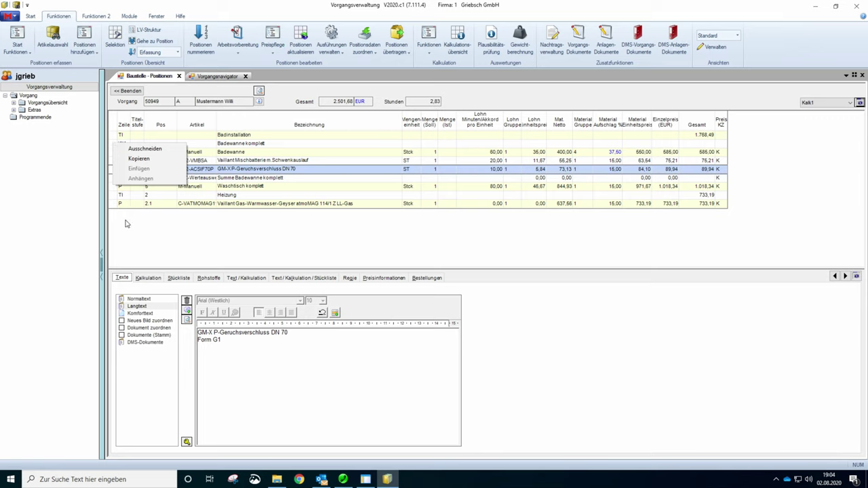
left_click(131, 249)
right_click(119, 153)
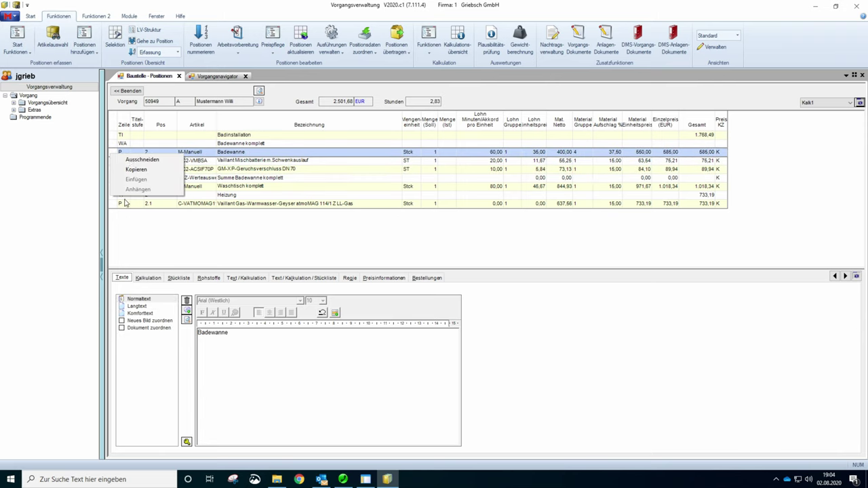
left_click(131, 233)
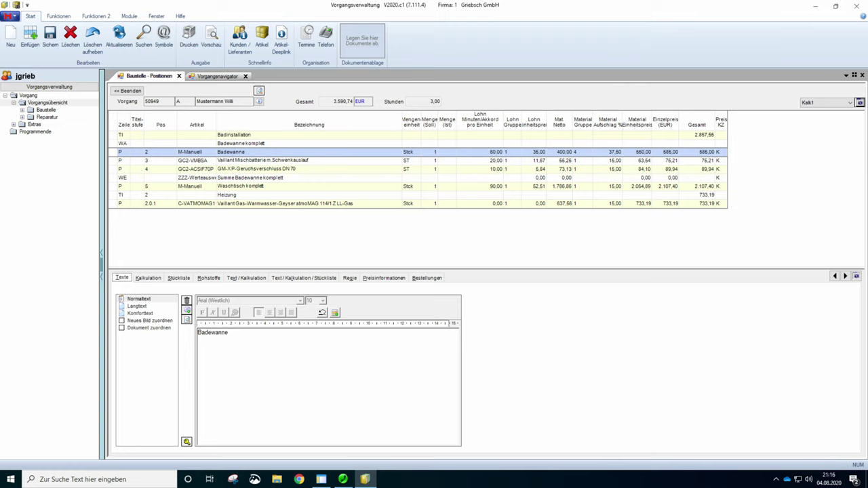
- Insert a level-1 title row above Badewanne komplett for the Bad EG subtitle
left_click(115, 144)
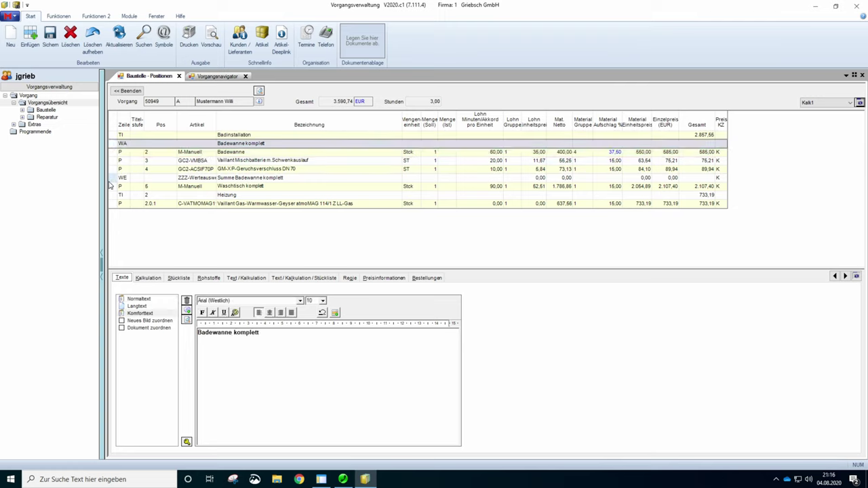
left_click(31, 42)
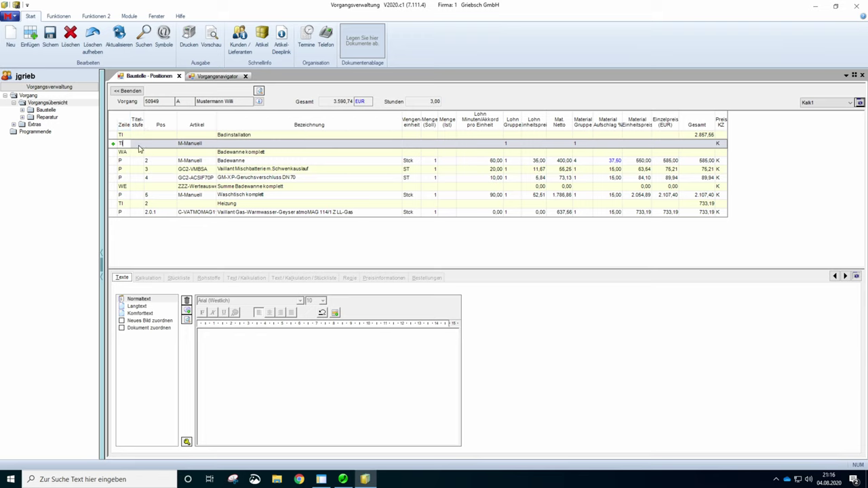
key("Tab")
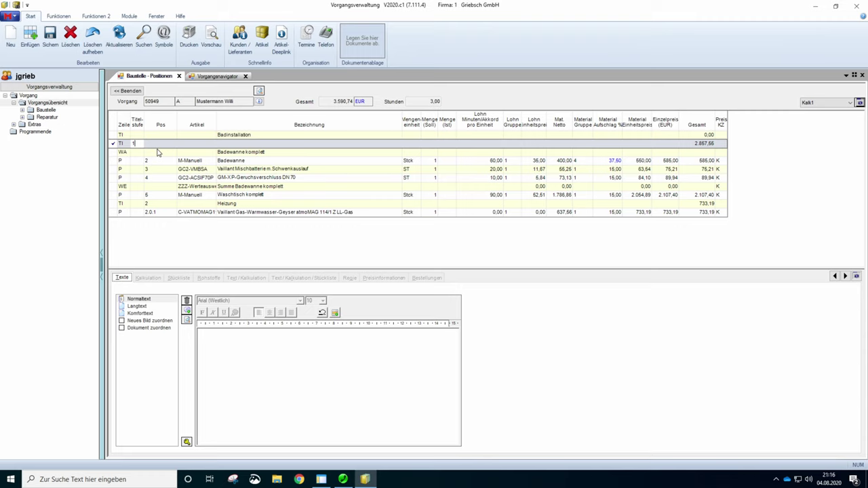
left_click(225, 145)
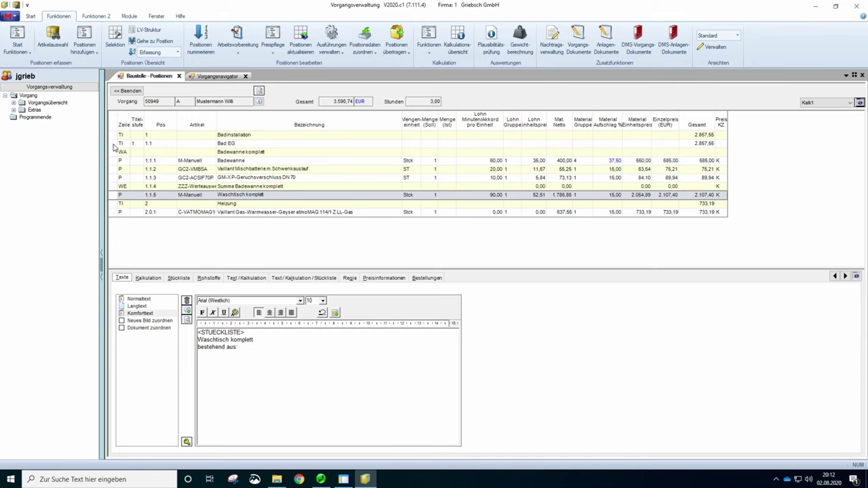
- Select and copy the seven Bad EG rows, from title 1.1 through Waschtisch komplett
left_click(117, 144)
left_click(116, 152)
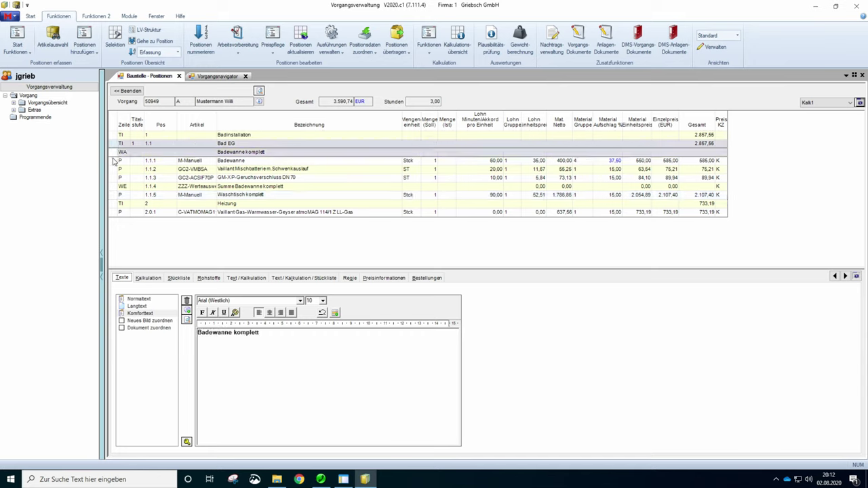
left_click(116, 161)
left_click(117, 169)
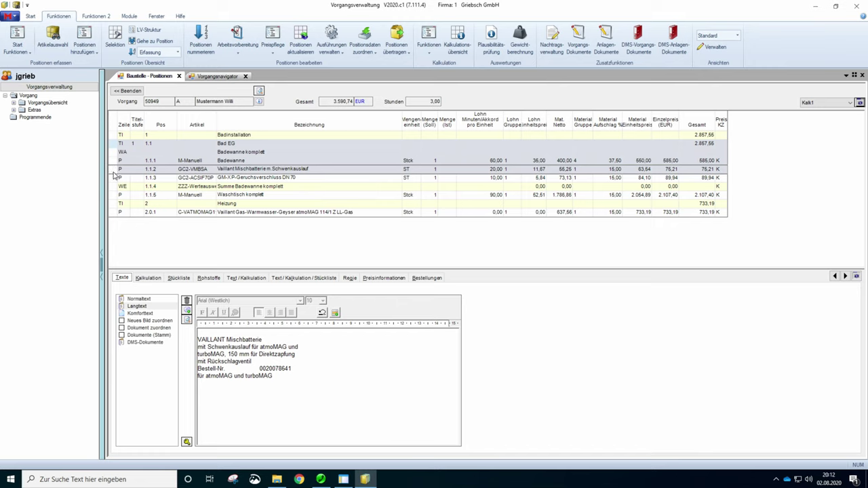
left_click(116, 177)
left_click(116, 187)
left_click(116, 195)
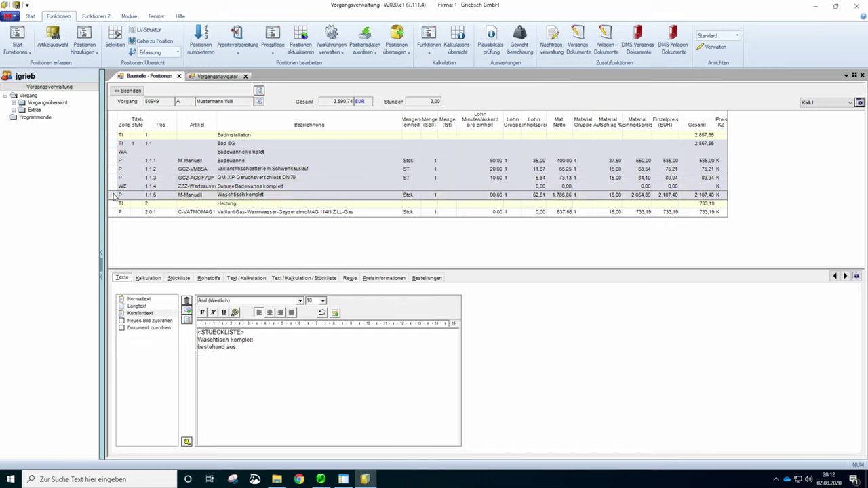
right_click(115, 196)
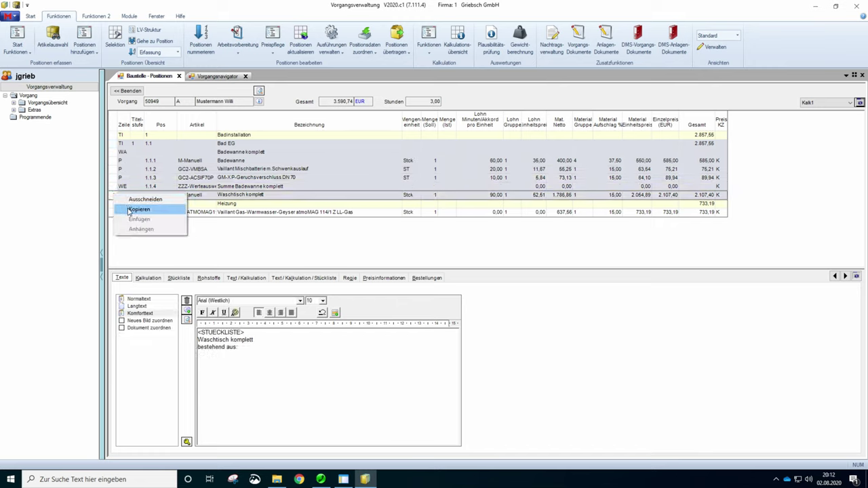
left_click(129, 211)
- Paste the copied Bad EG block directly before the Heizung title
left_click(114, 206)
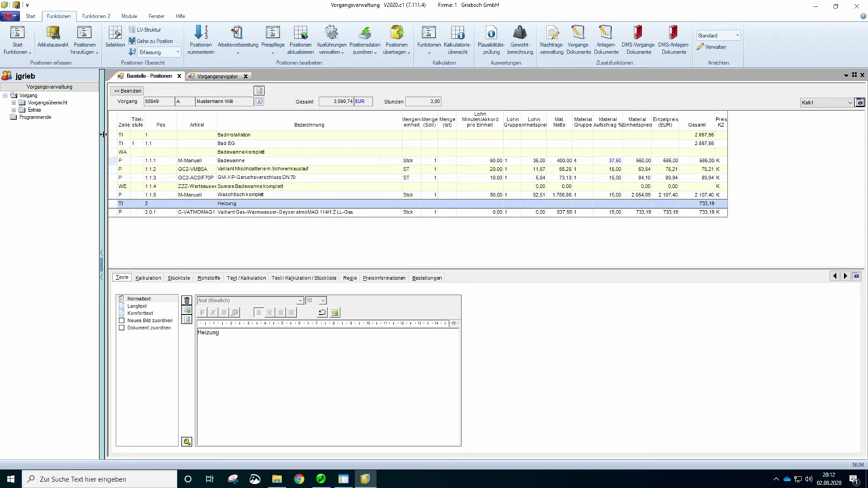
right_click(113, 207)
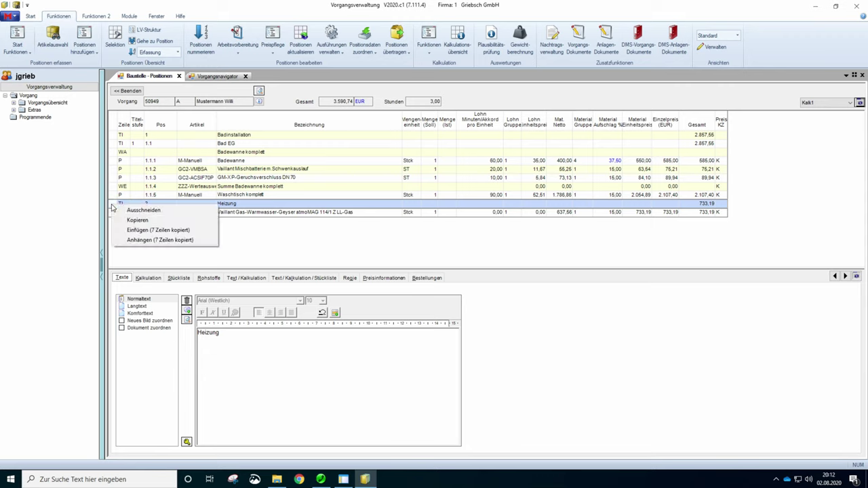
left_click(136, 232)
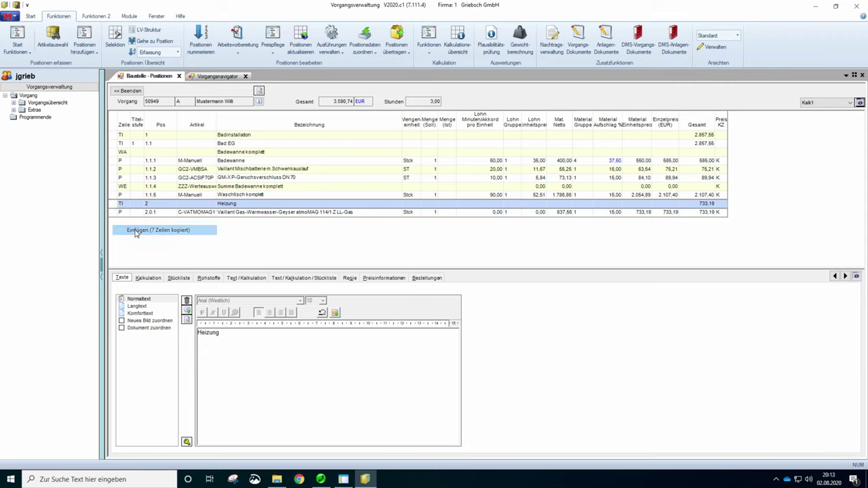
left_click(218, 204)
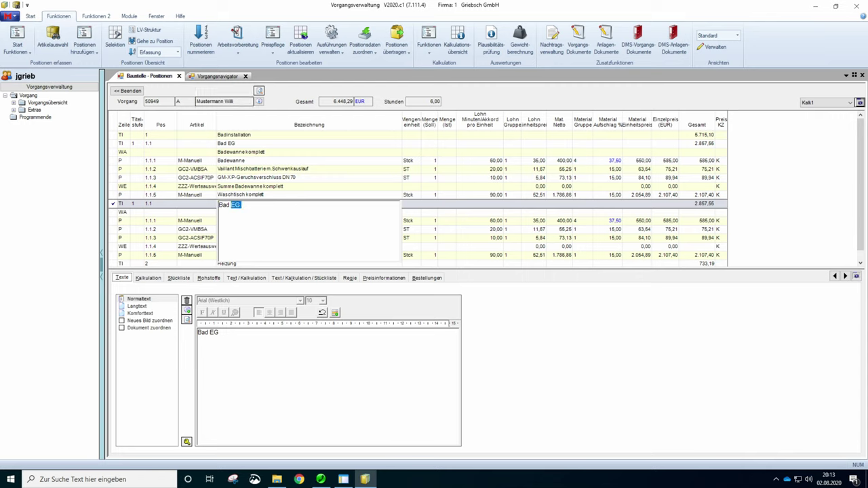
- Change the copied title to Bad OG and view the copied Waschtisch komplett parts list
type("OG")
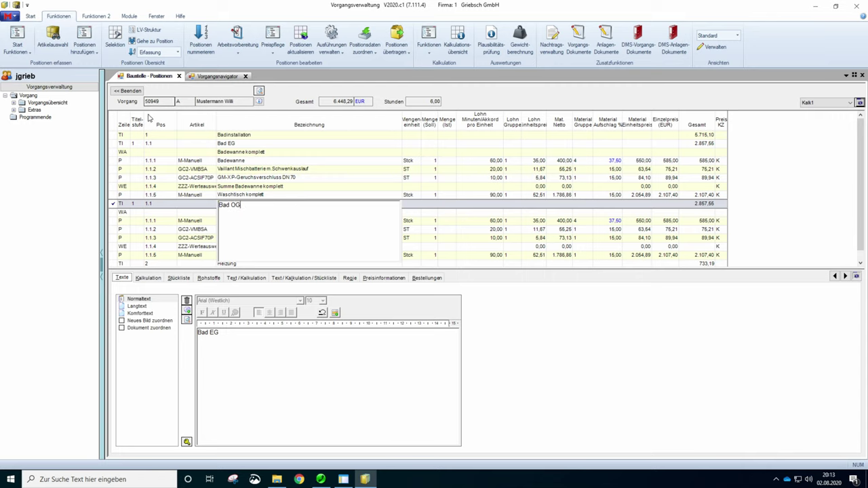
left_click(787, 259)
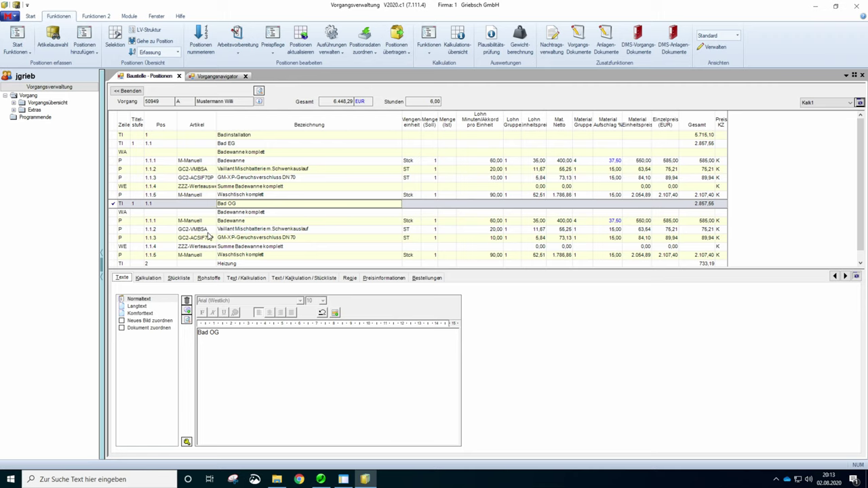
left_click(222, 255)
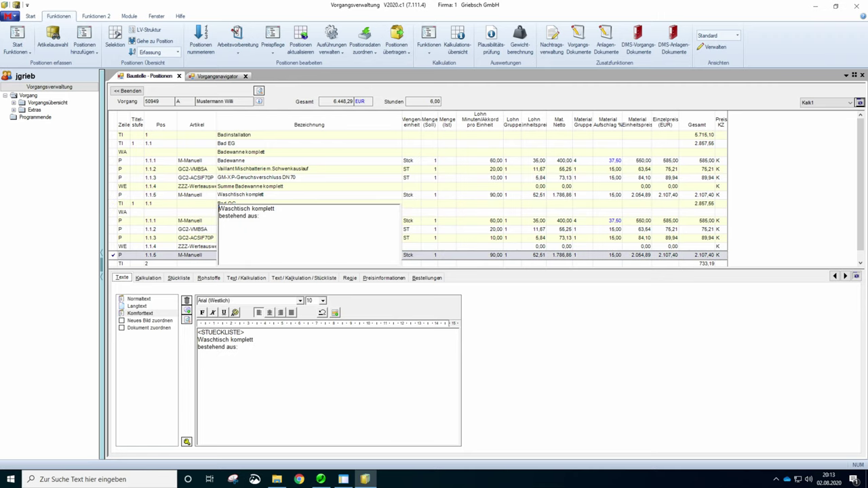
left_click(113, 258)
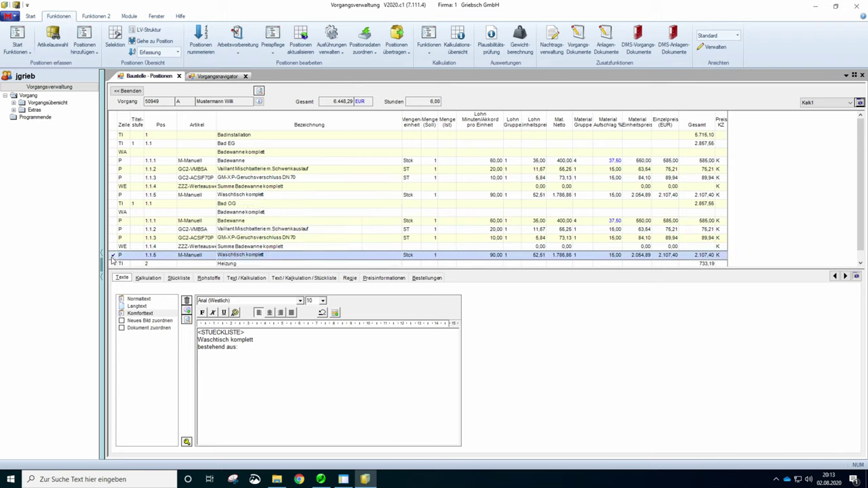
left_click(179, 279)
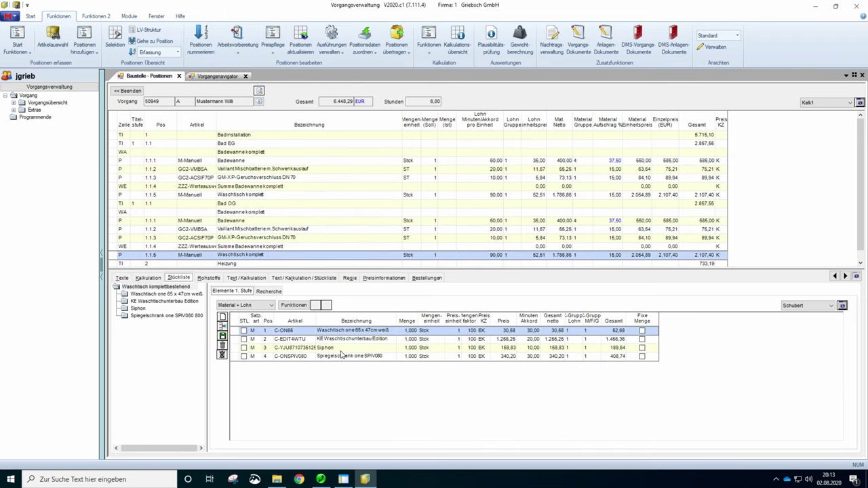
- Mark the SPIV080 mirror cabinet for deletion and search the online catalogue for 'spiegelschrank'
left_click(359, 357)
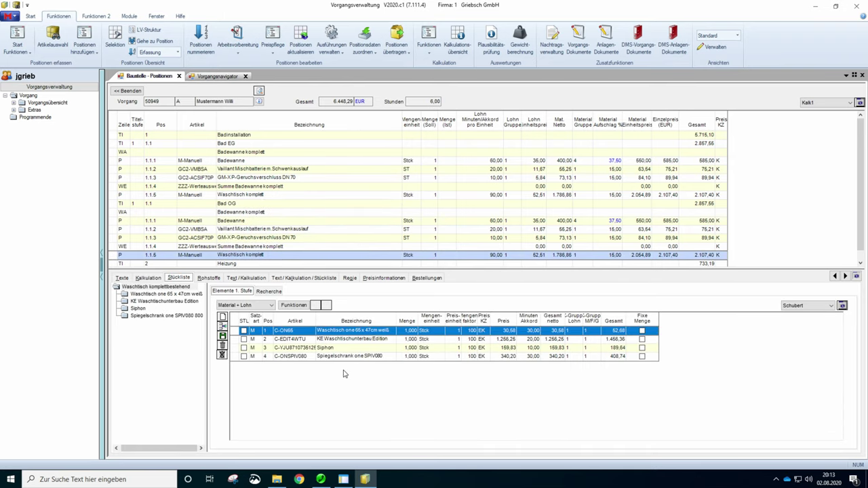
left_click(235, 361)
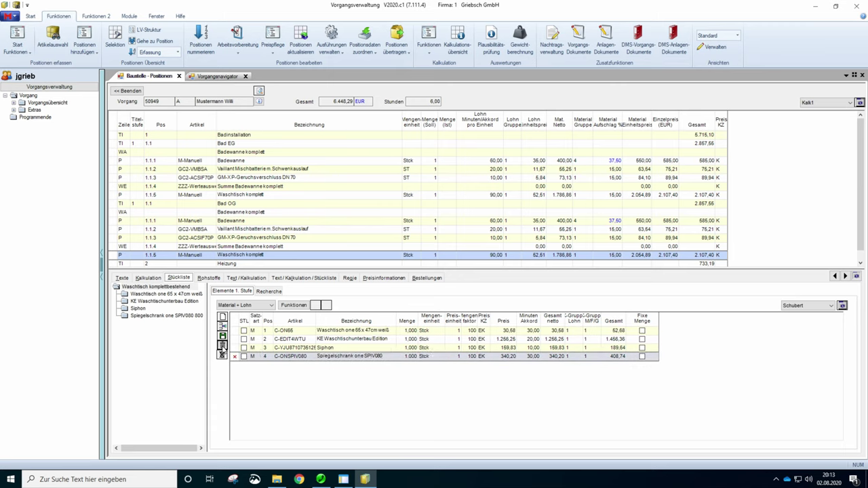
left_click(294, 305)
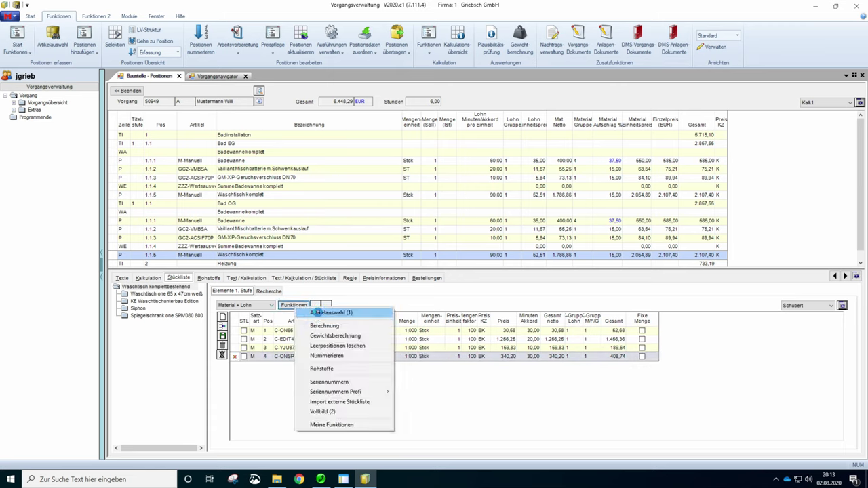
left_click(317, 312)
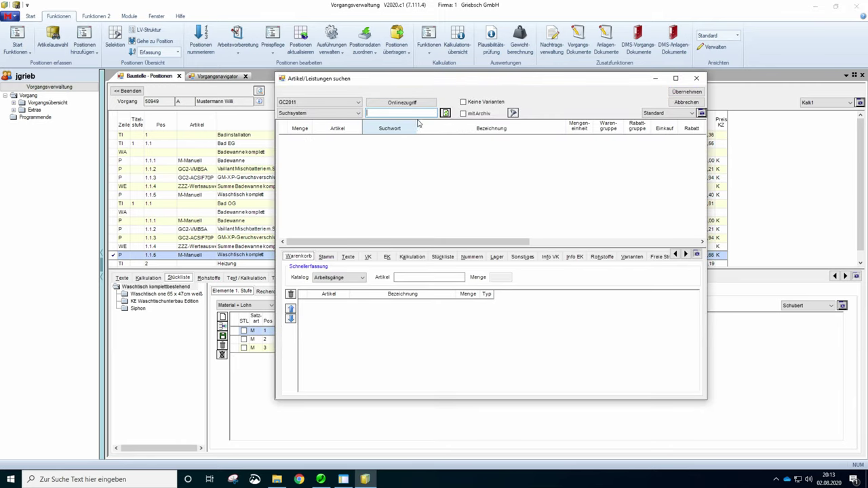
left_click(402, 102)
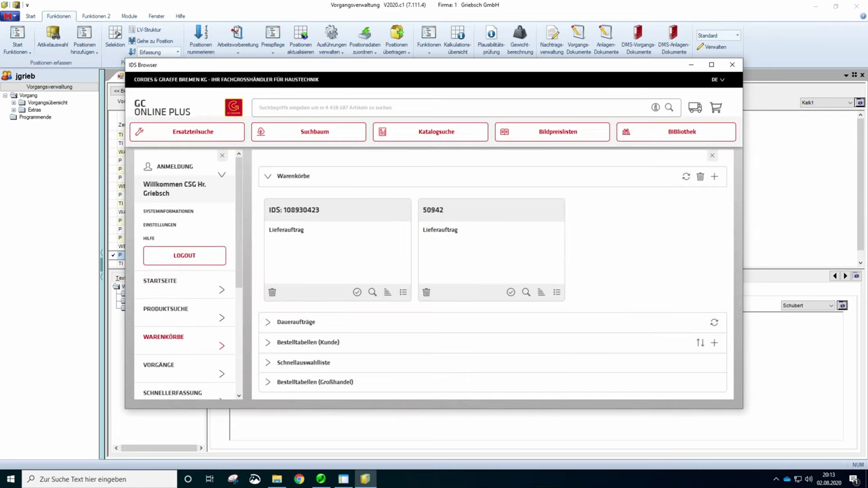
type("spie")
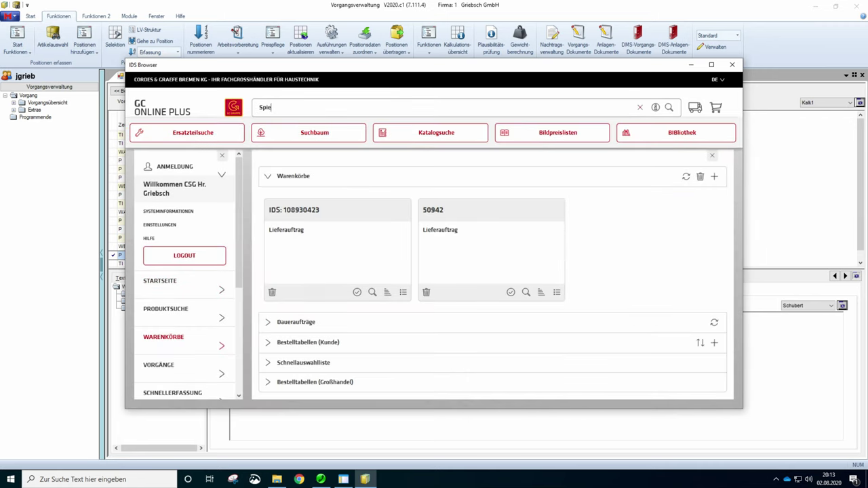
type("gelschrank")
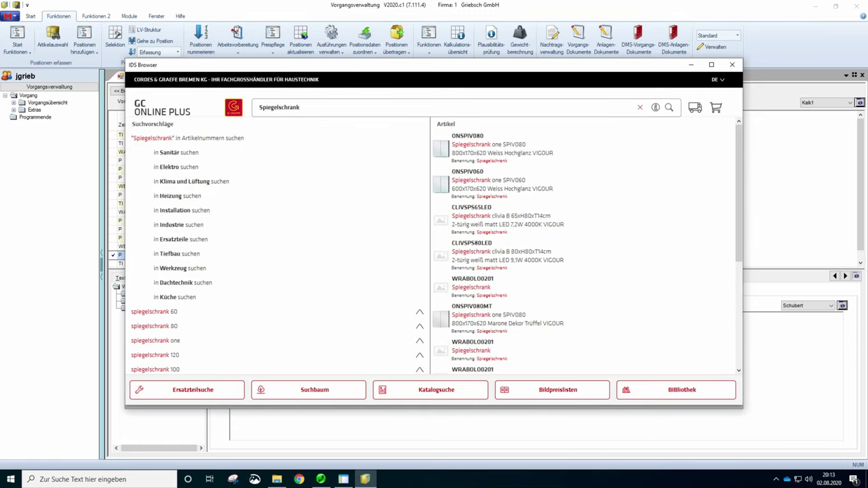
- Add the WRABOLO0201 Spiegelschrank to a shopping basket and transfer it into the parts list
left_click(483, 350)
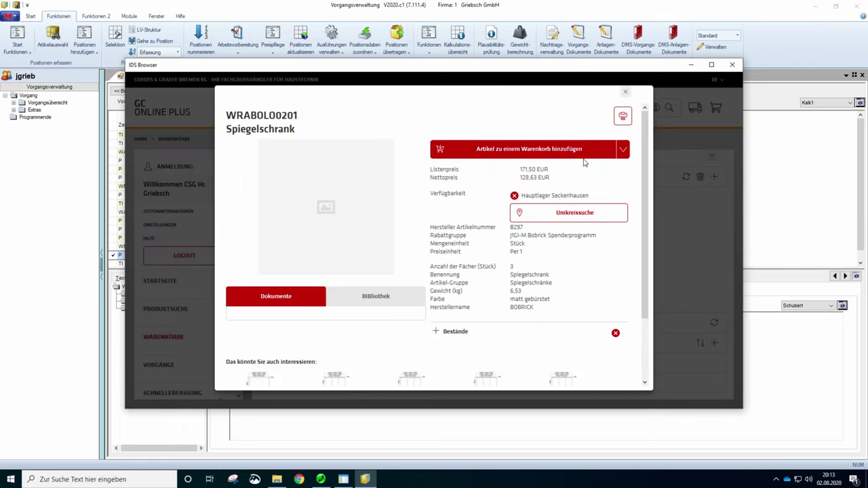
left_click(581, 155)
left_click(496, 242)
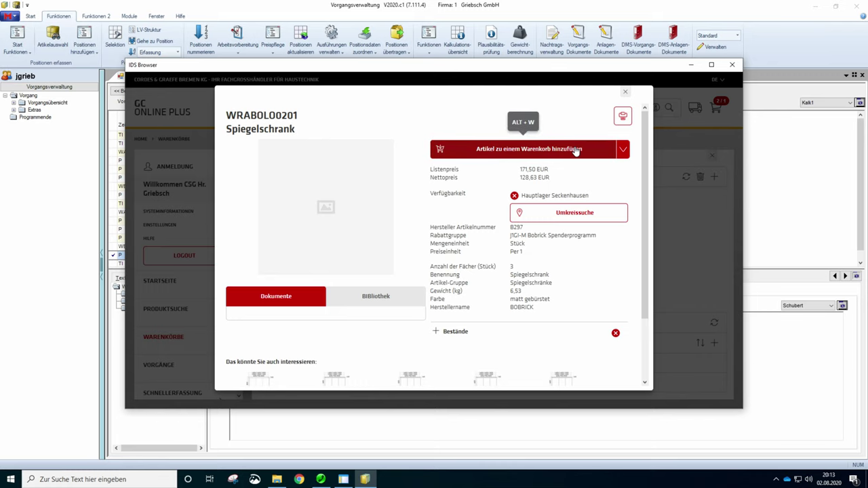
left_click(625, 91)
left_click(716, 107)
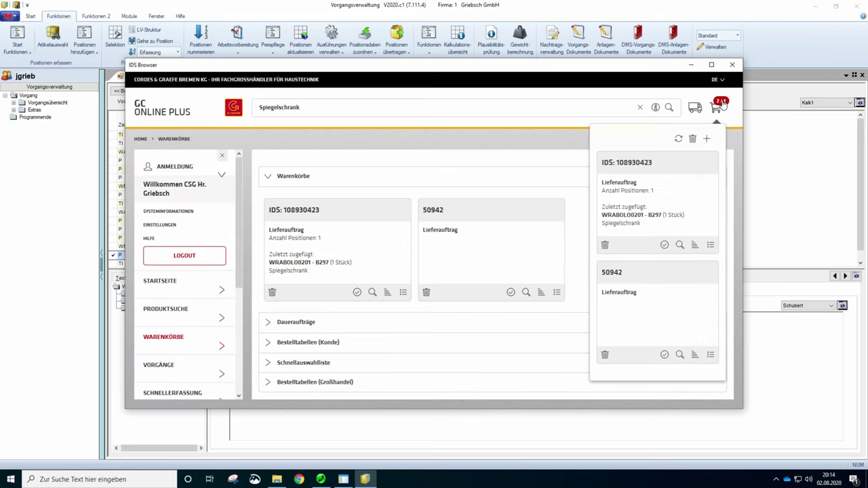
left_click(662, 244)
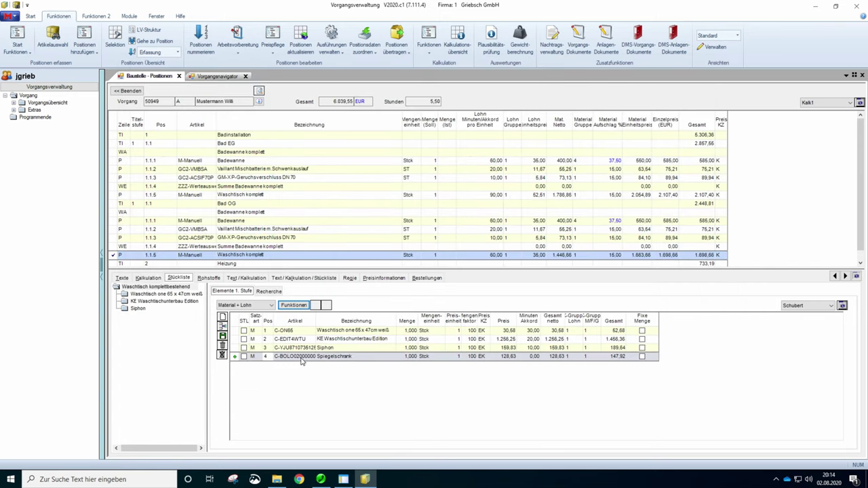
- Give the new Spiegelschrank row 20 Minuten Akkord of labour
left_click(527, 357)
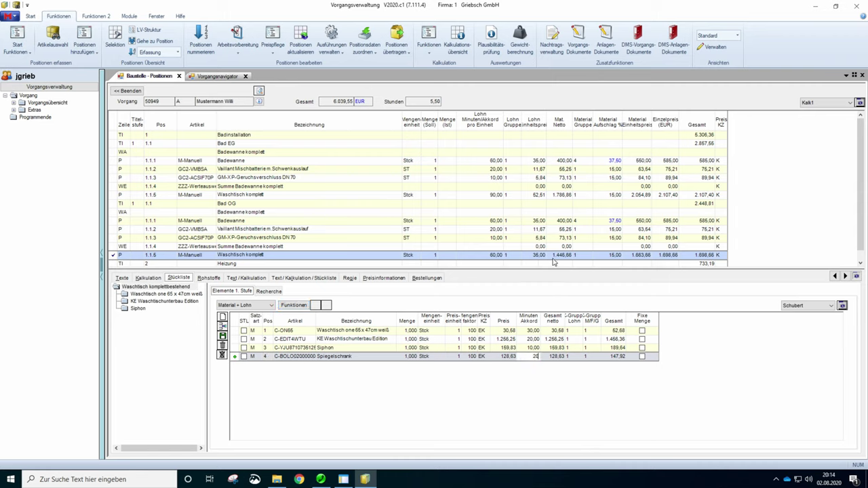
type("20")
left_click(530, 347)
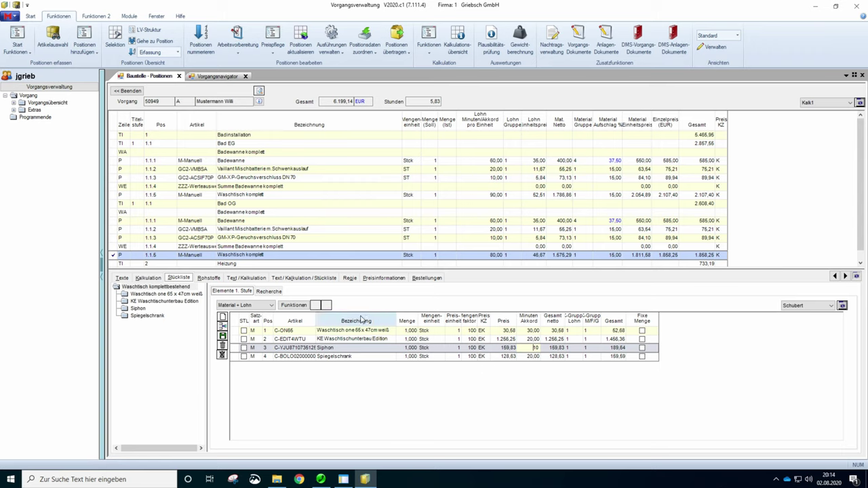
- Compare with the Bad EG washstand's 90 labour minutes, then reselect the Bad OG washstand
left_click(112, 248)
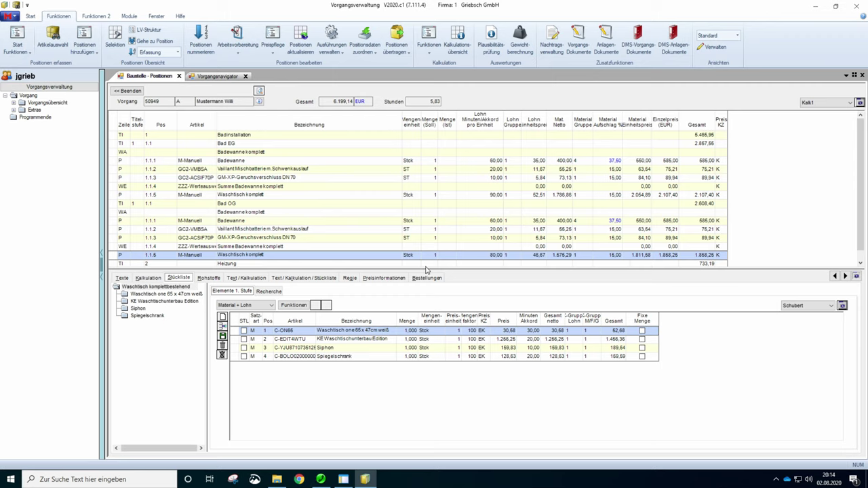
left_click(498, 194)
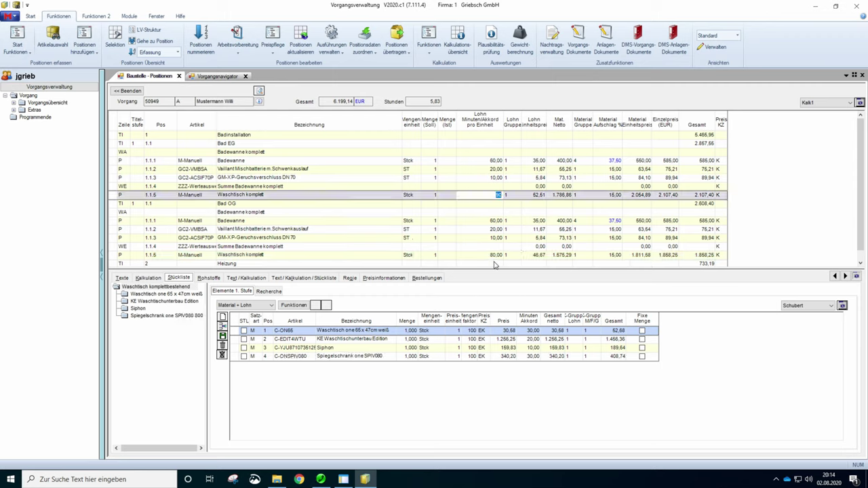
key("Tab")
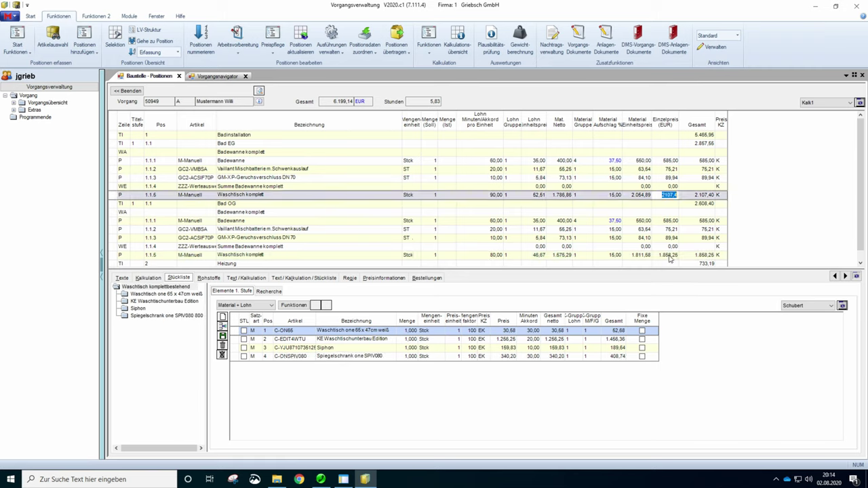
left_click(667, 256)
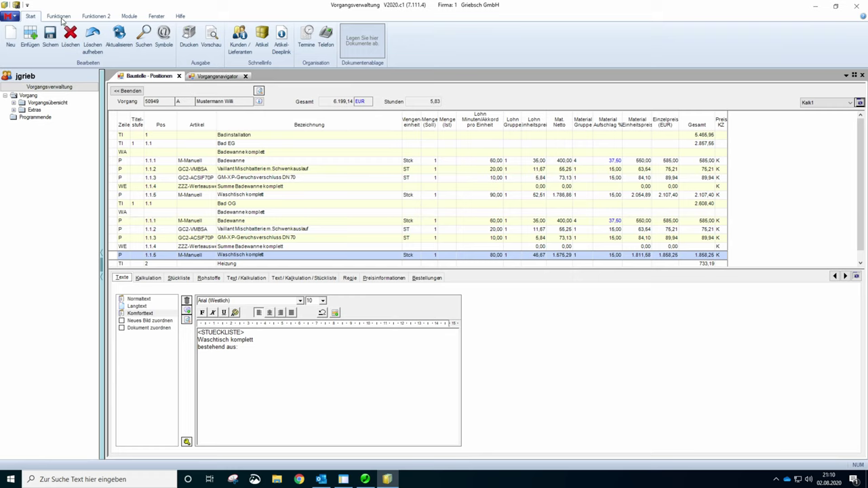
- Apply Positionen nummerieren so Bad OG becomes 1.2.1–1.2.5, then show the Vorgangsnavigator
left_click(59, 16)
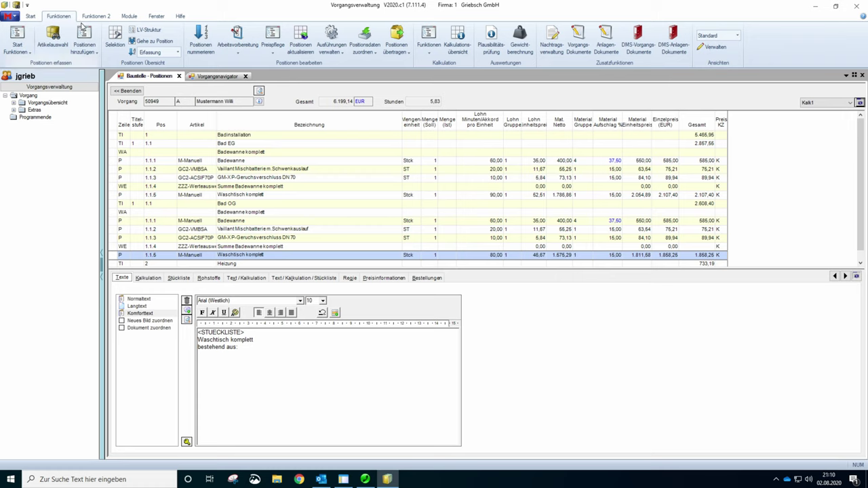
left_click(200, 48)
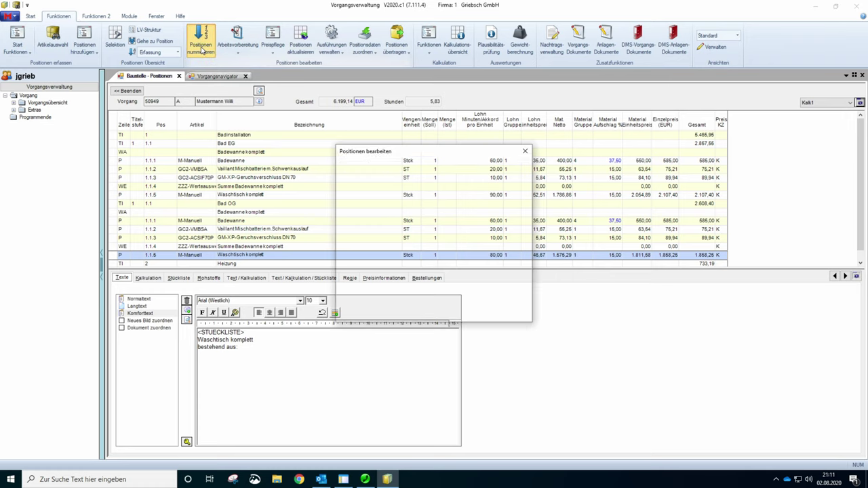
left_click(454, 314)
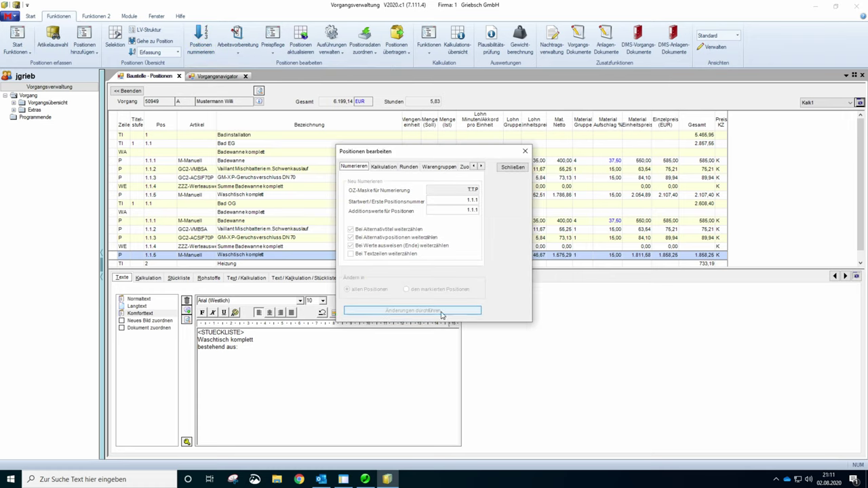
left_click(512, 167)
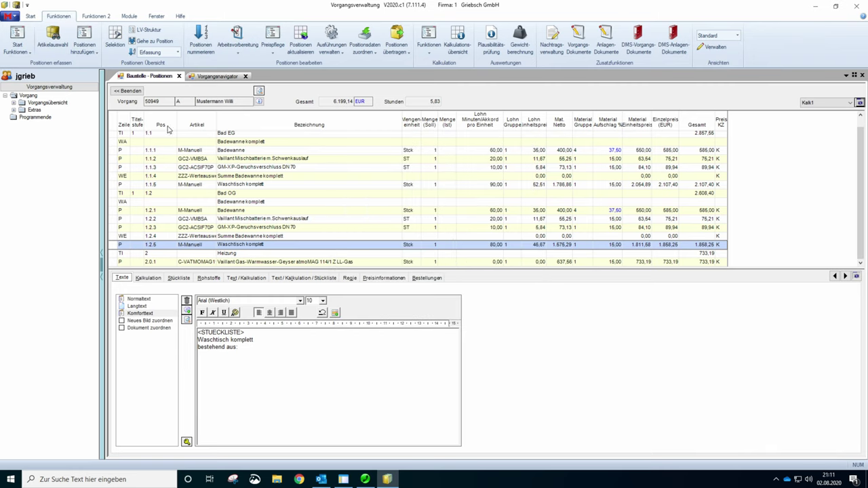
left_click(205, 78)
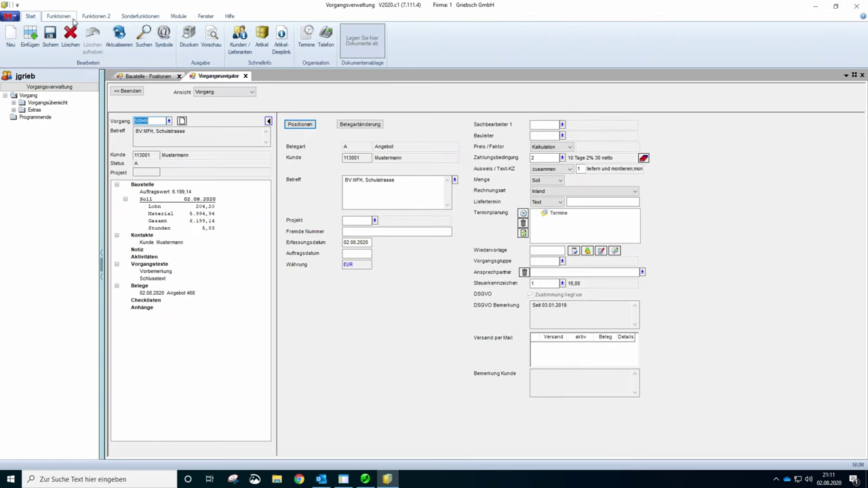
- In the print settings, keep the HP printer and choose E-Mail output for Angebot 468
left_click(189, 37)
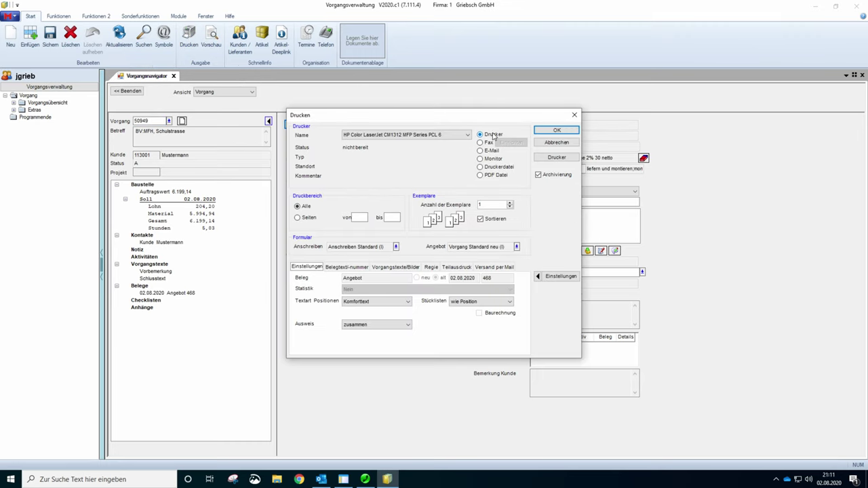
left_click(467, 134)
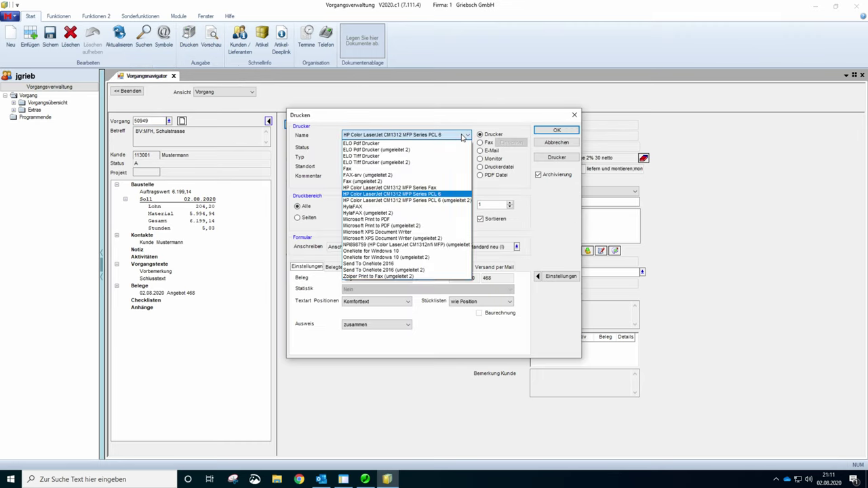
left_click(558, 247)
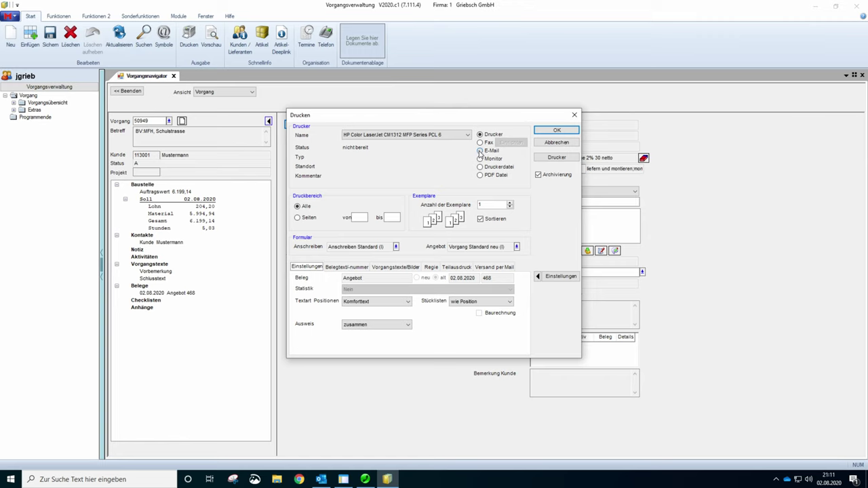
left_click(480, 150)
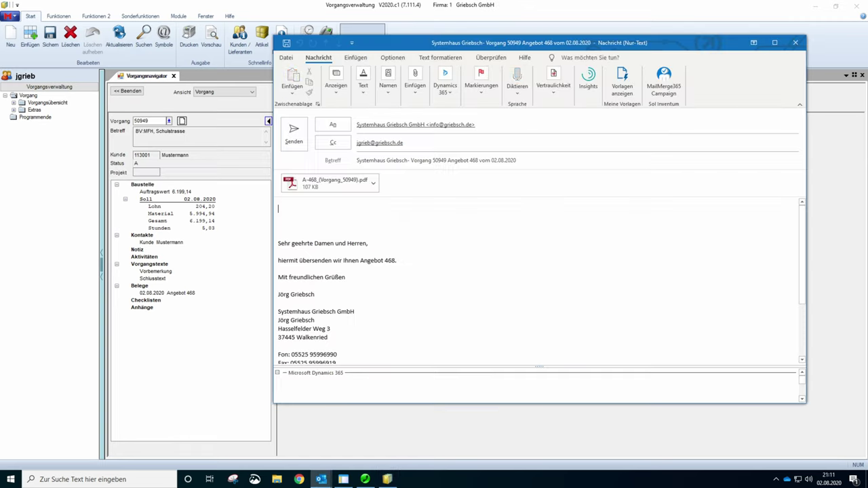
- Shift the message window left and open the A-468_(Vorgang_50949).pdf attachment
left_click_drag(411, 45, 301, 43)
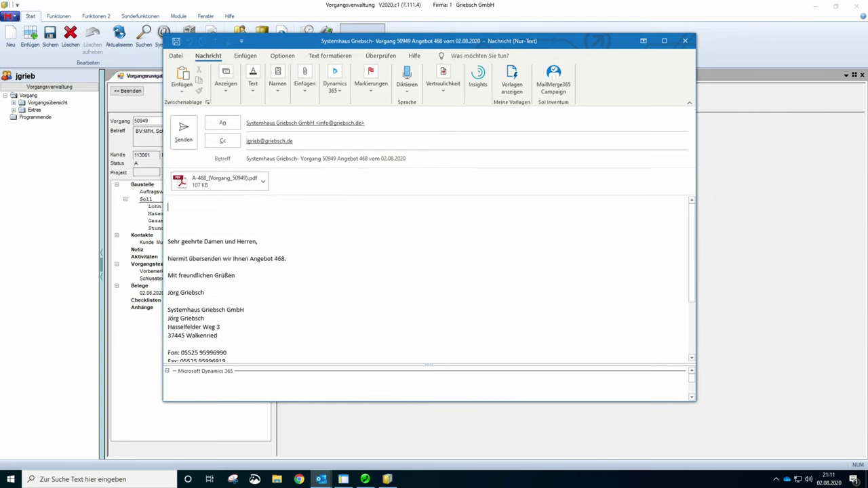
left_click_drag(168, 241, 246, 293)
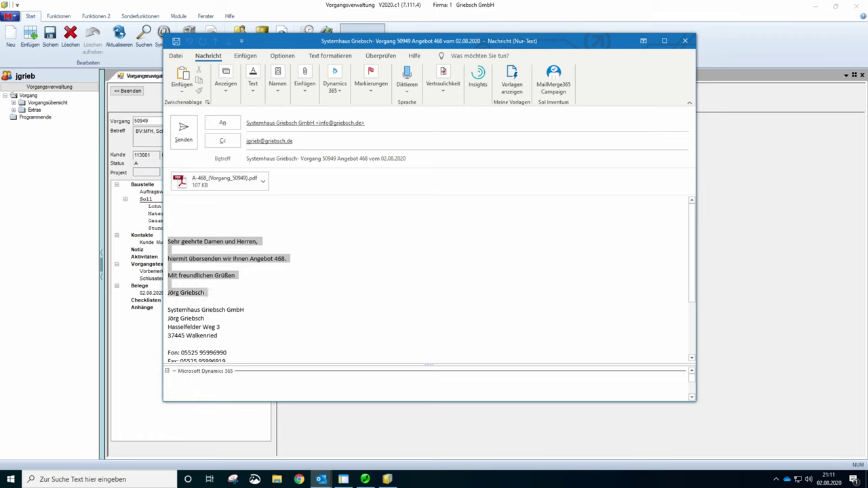
left_click(335, 282)
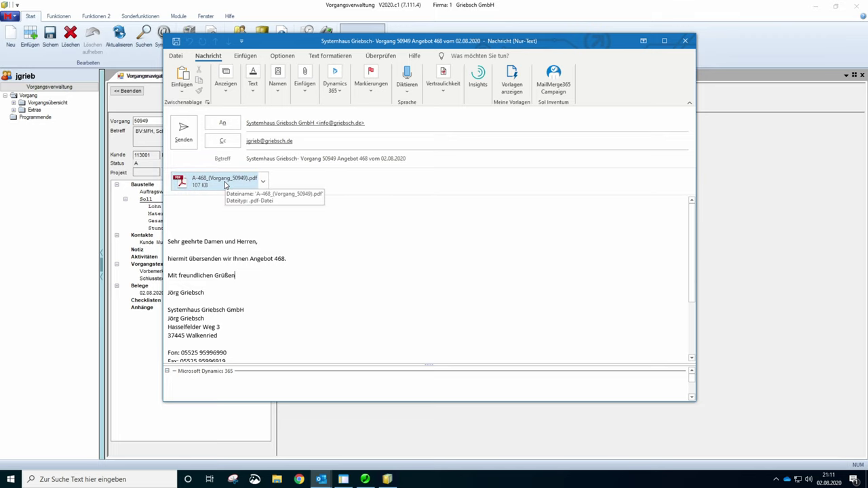
double_click(215, 182)
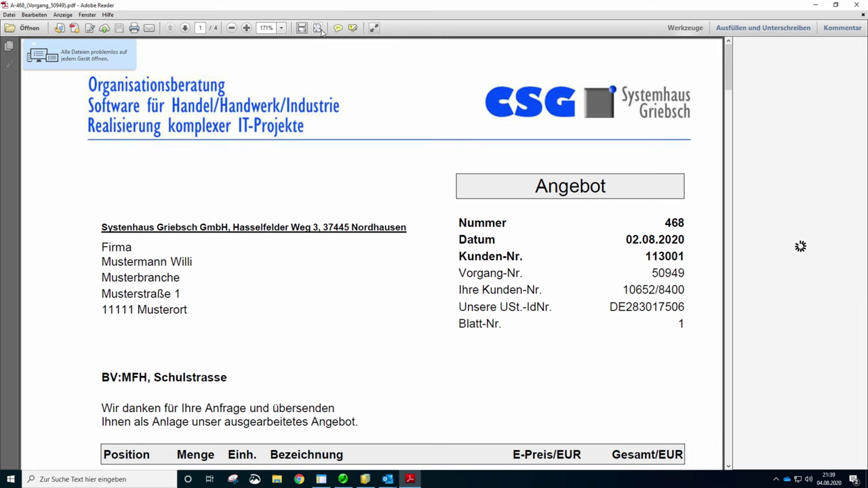
- Fit the page and check page 2's Bad EG and Bad OG headings and the Badinstallation total 5.460,12
left_click(317, 29)
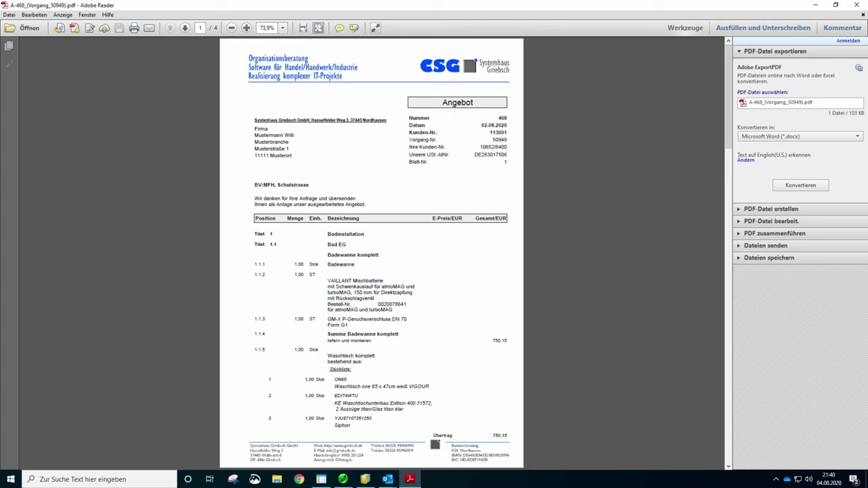
key("Page_Down")
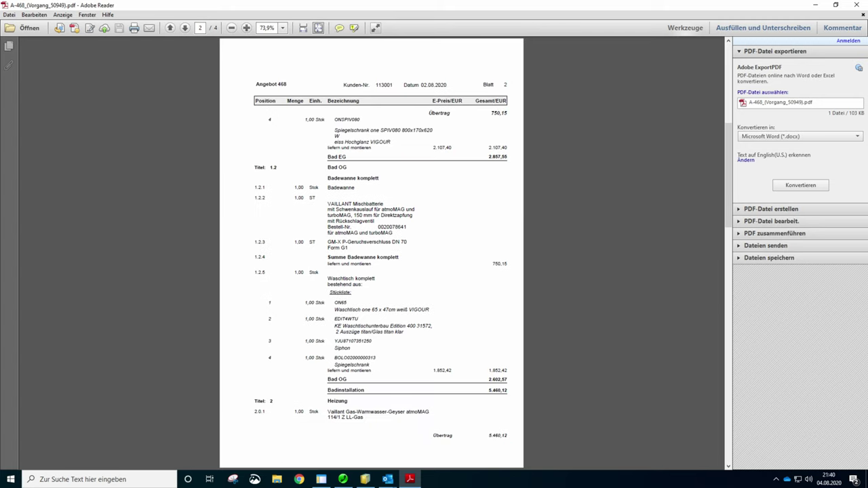
left_click_drag(328, 156, 346, 156)
left_click_drag(329, 379, 346, 379)
left_click_drag(491, 379, 507, 379)
left_click_drag(488, 391, 507, 390)
- Check the page 4 summary sums (Bad EG 2.857,55, Bad OG 2.602,57), close Reader, and reopen the positions
key("Page_Down")
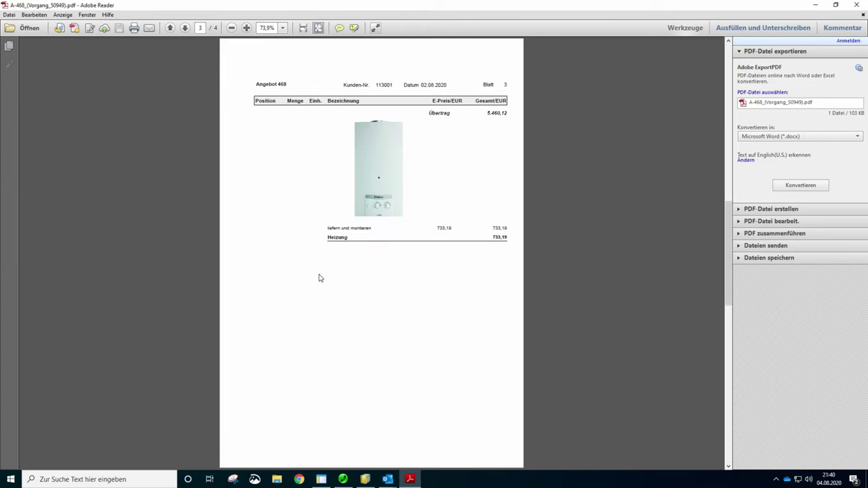
key("Page_Down")
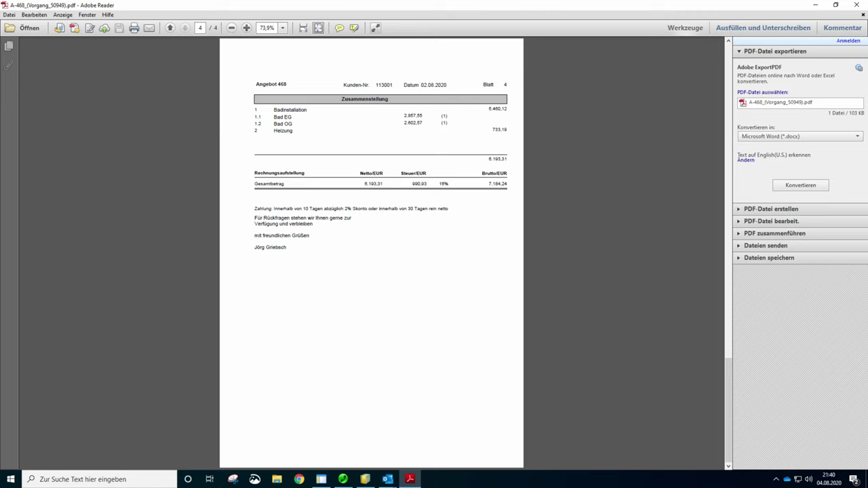
double_click(413, 116)
double_click(413, 123)
left_click(283, 145)
key("alt+F4")
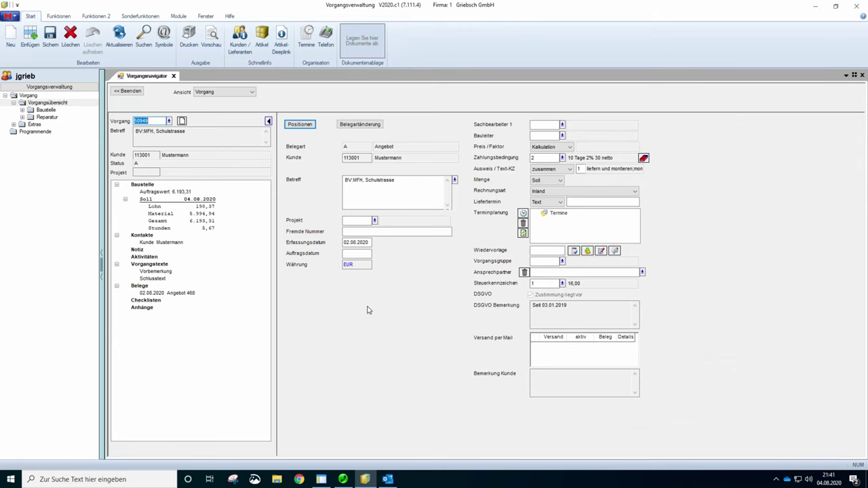
left_click(302, 125)
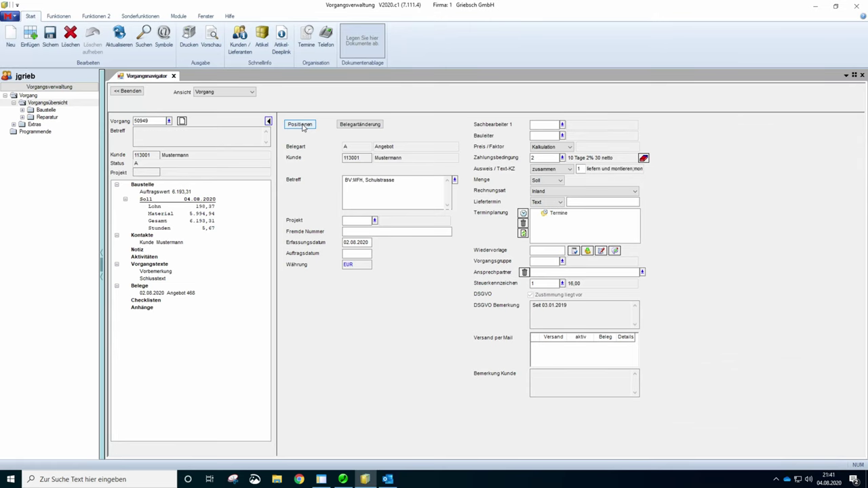